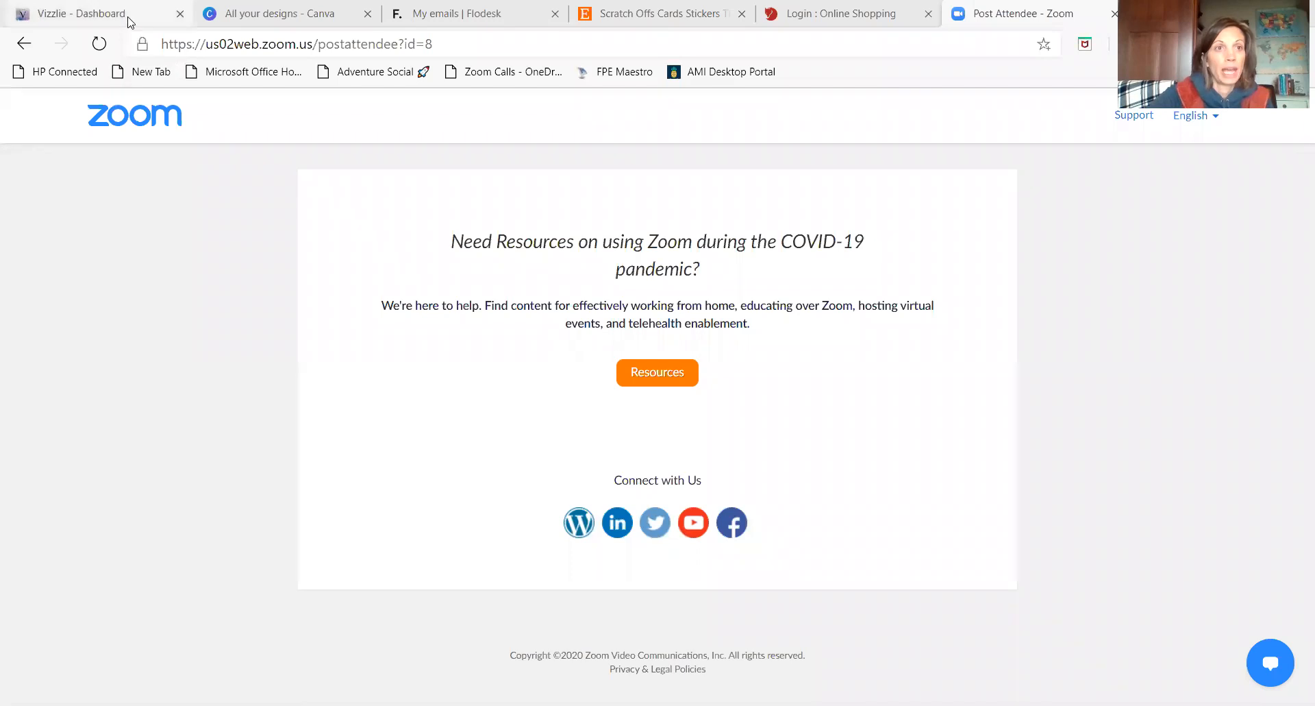
Switch to the Vizzlie dashboard and open the Facebook Nail Bar Template from the Facebook templates
click(130, 22)
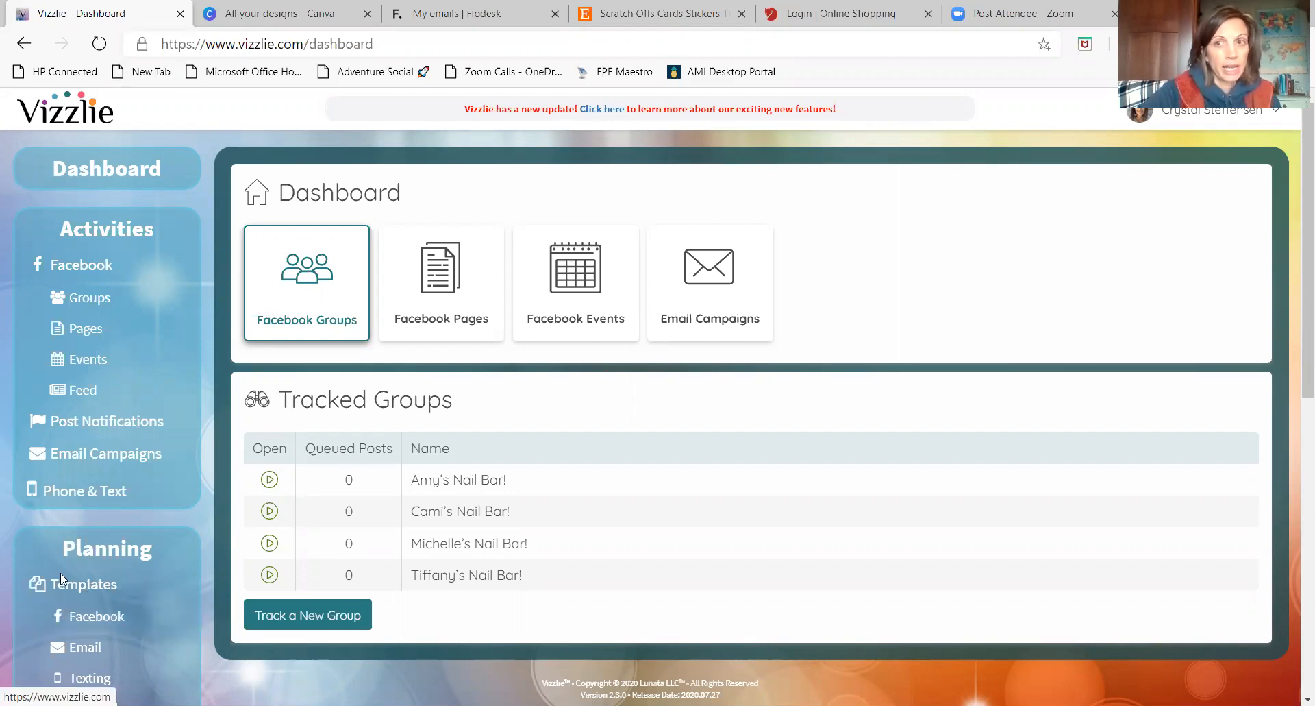
click(102, 616)
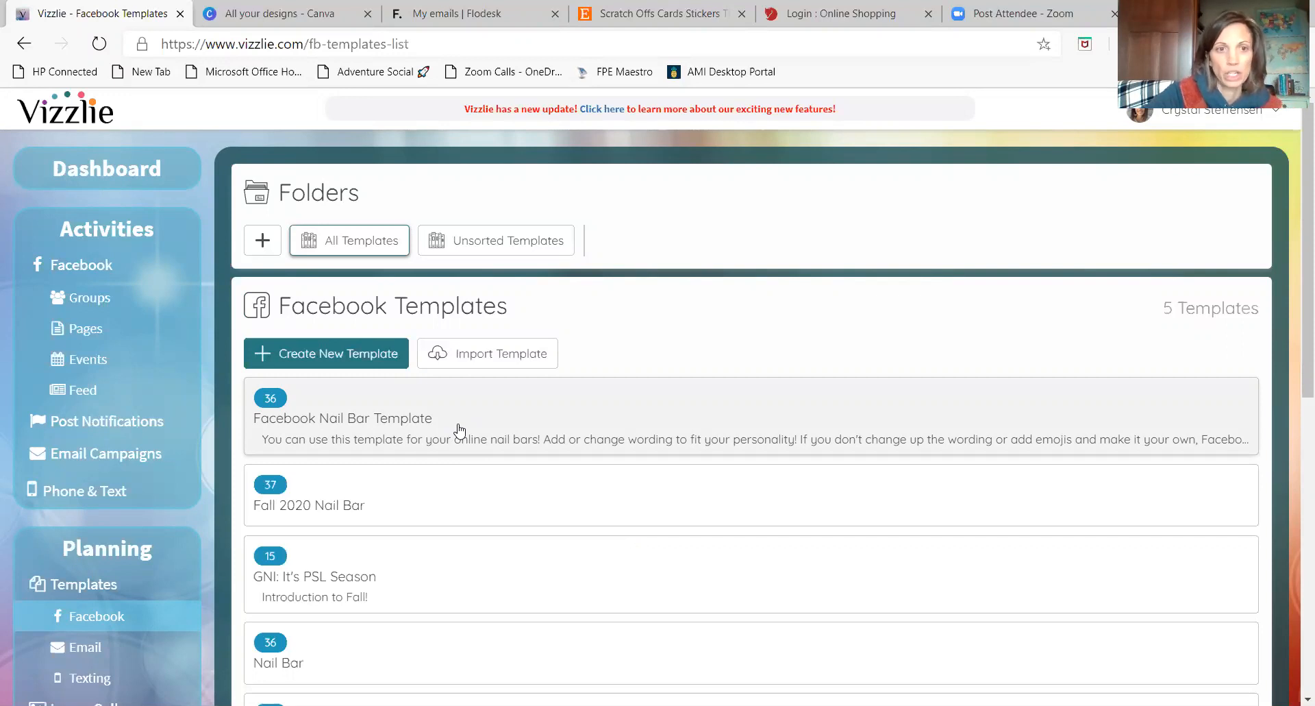
click(459, 430)
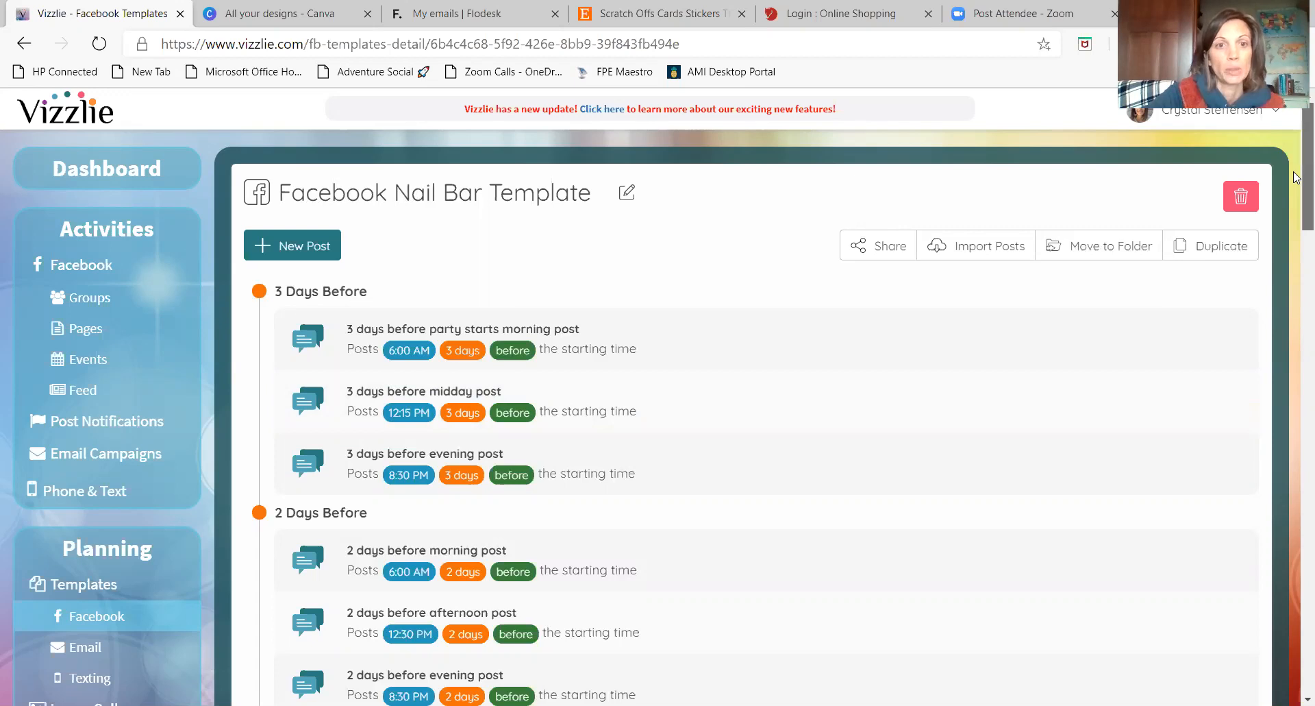
Review the Facebook Nail Bar Template's post schedule, from 3 days before the party through 7 days after
scroll(1296, 189, down, 1)
scroll(1297, 190, down, 1)
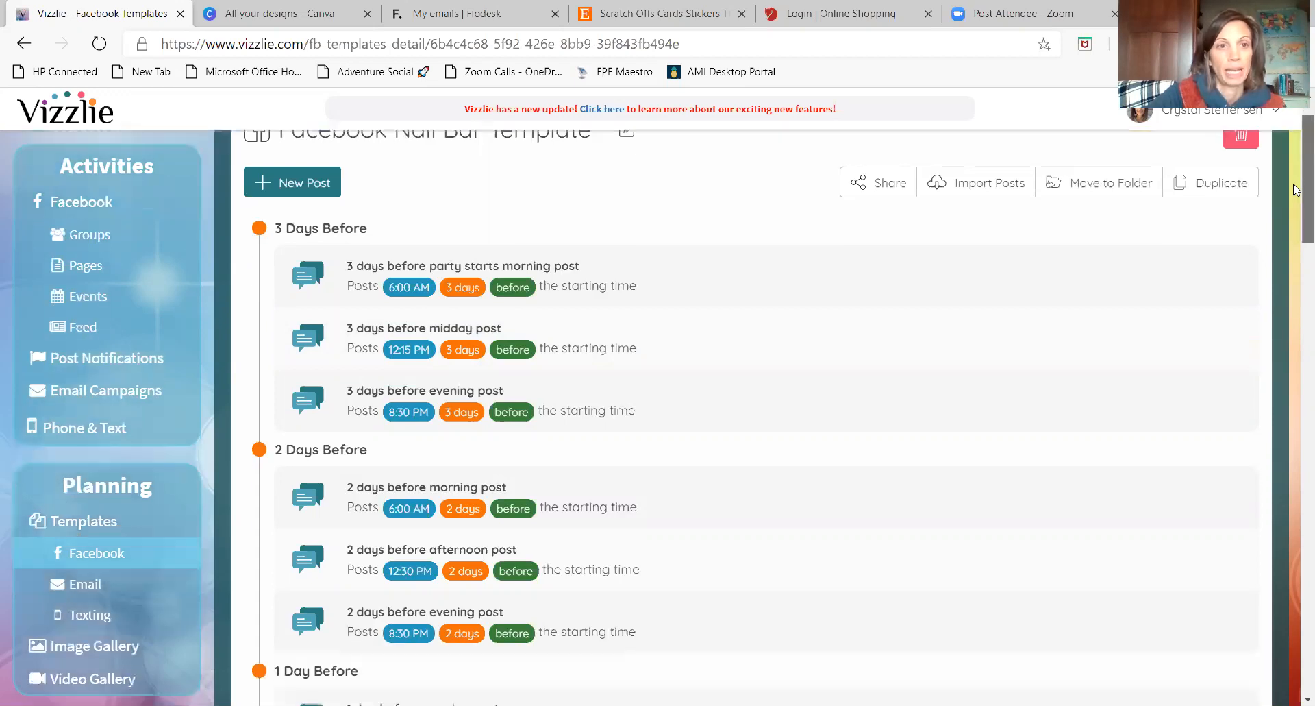
scroll(1296, 192, down, 1)
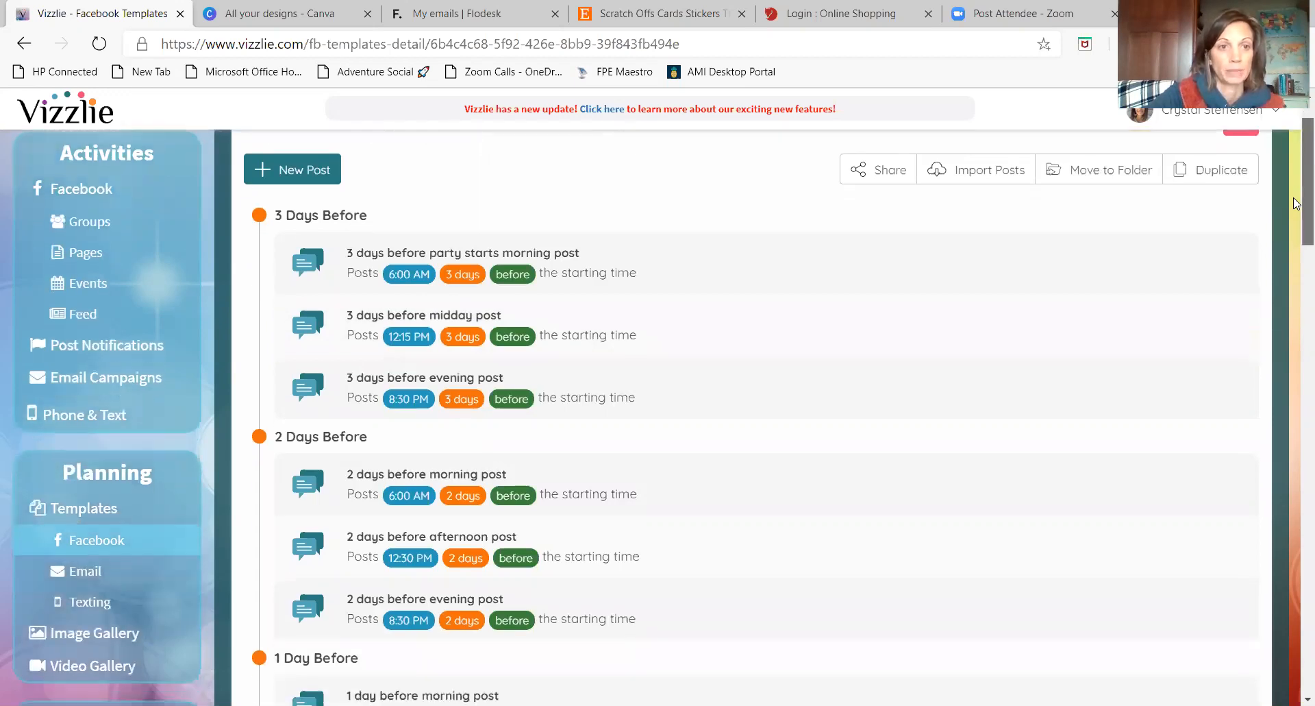
scroll(1296, 203, down, 1)
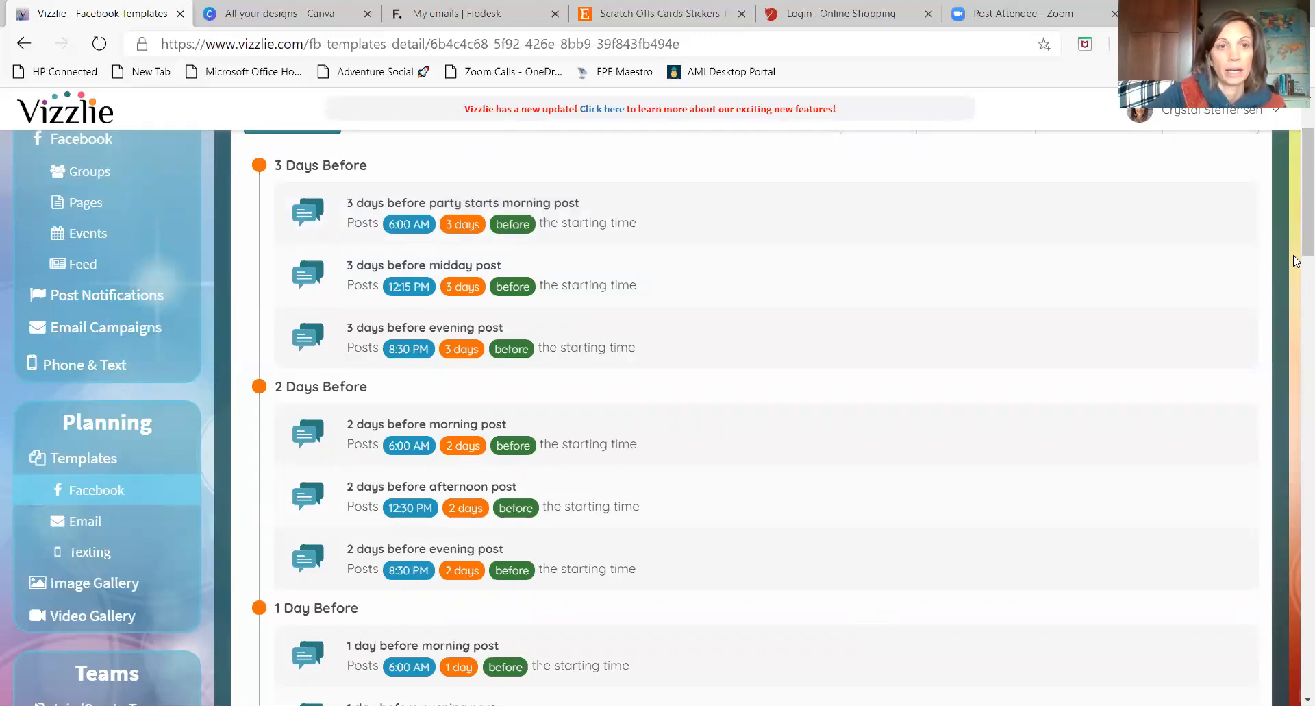
scroll(1297, 279, down, 7)
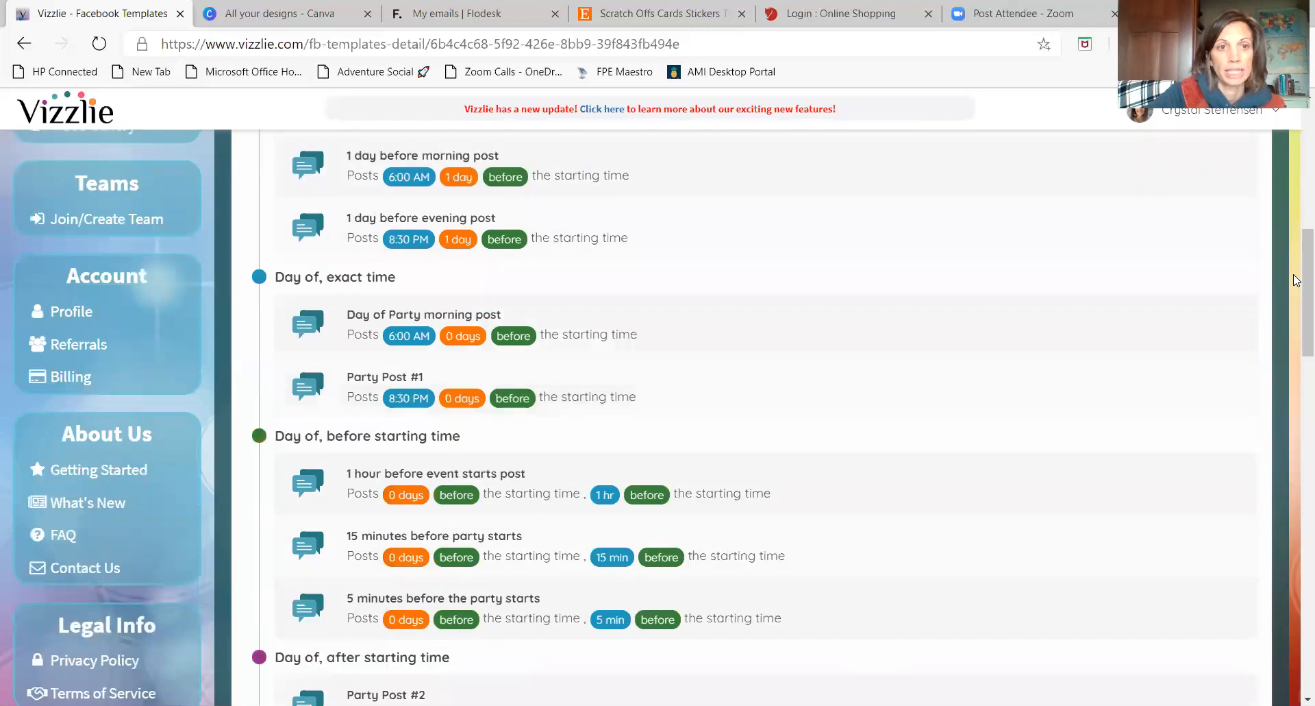
scroll(1296, 279, down, 1)
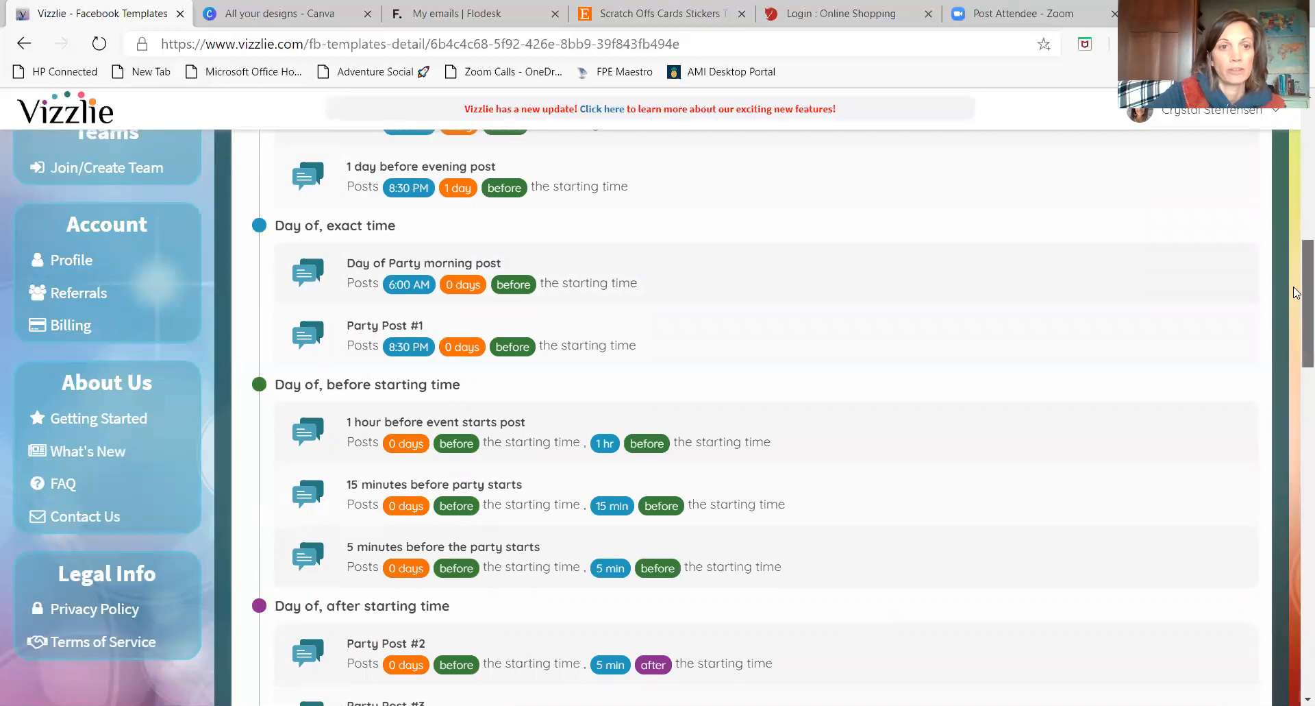
scroll(1297, 305, down, 2)
scroll(1297, 315, down, 1)
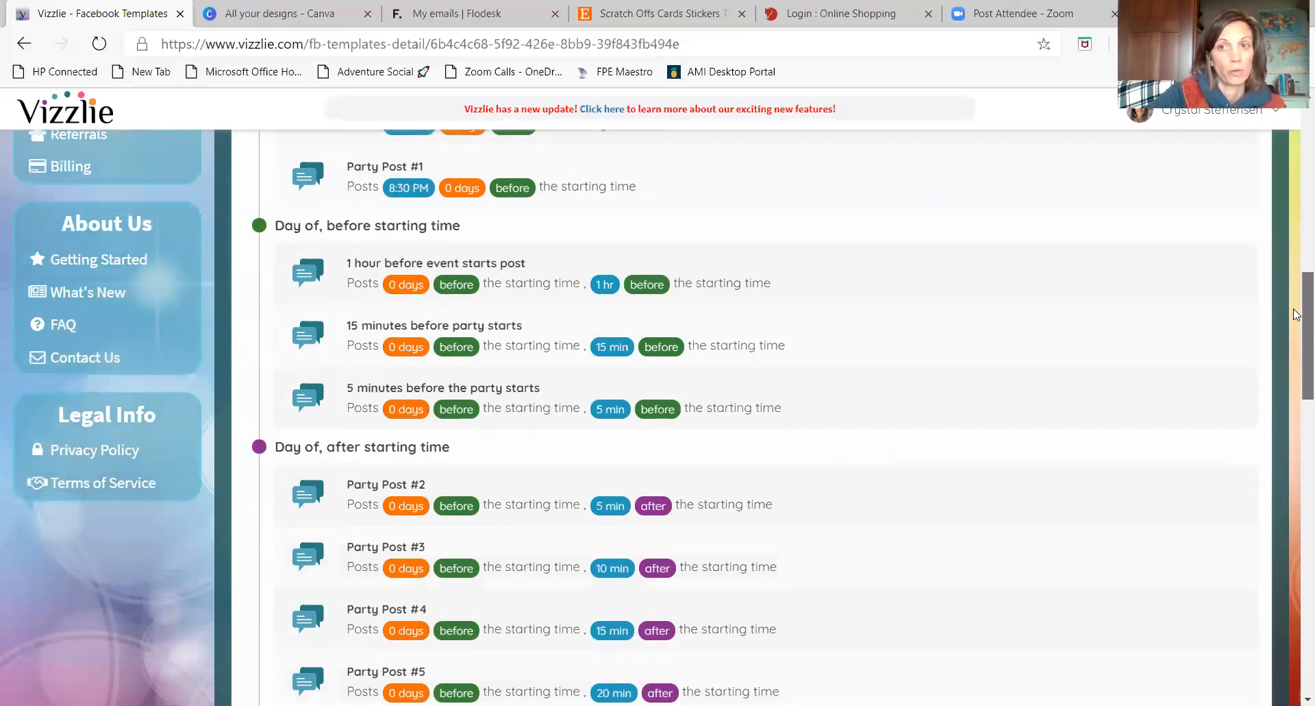
scroll(1297, 342, down, 2)
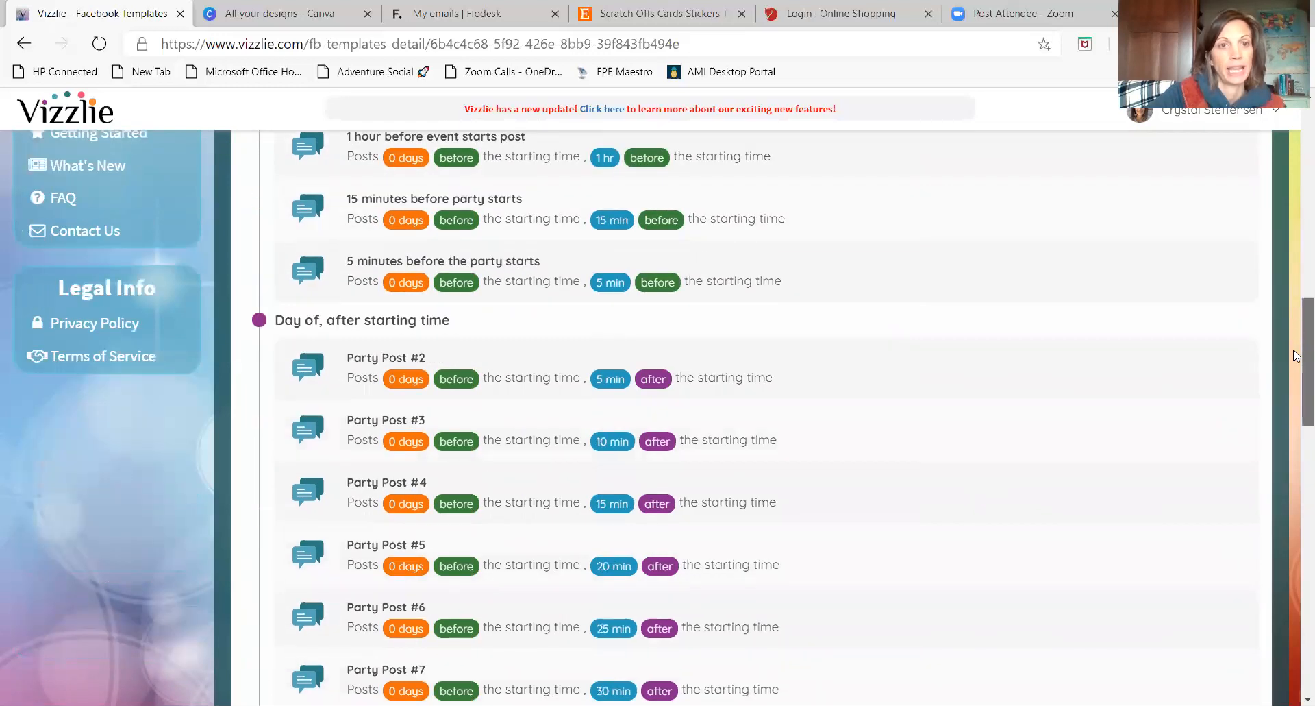
scroll(1297, 356, down, 1)
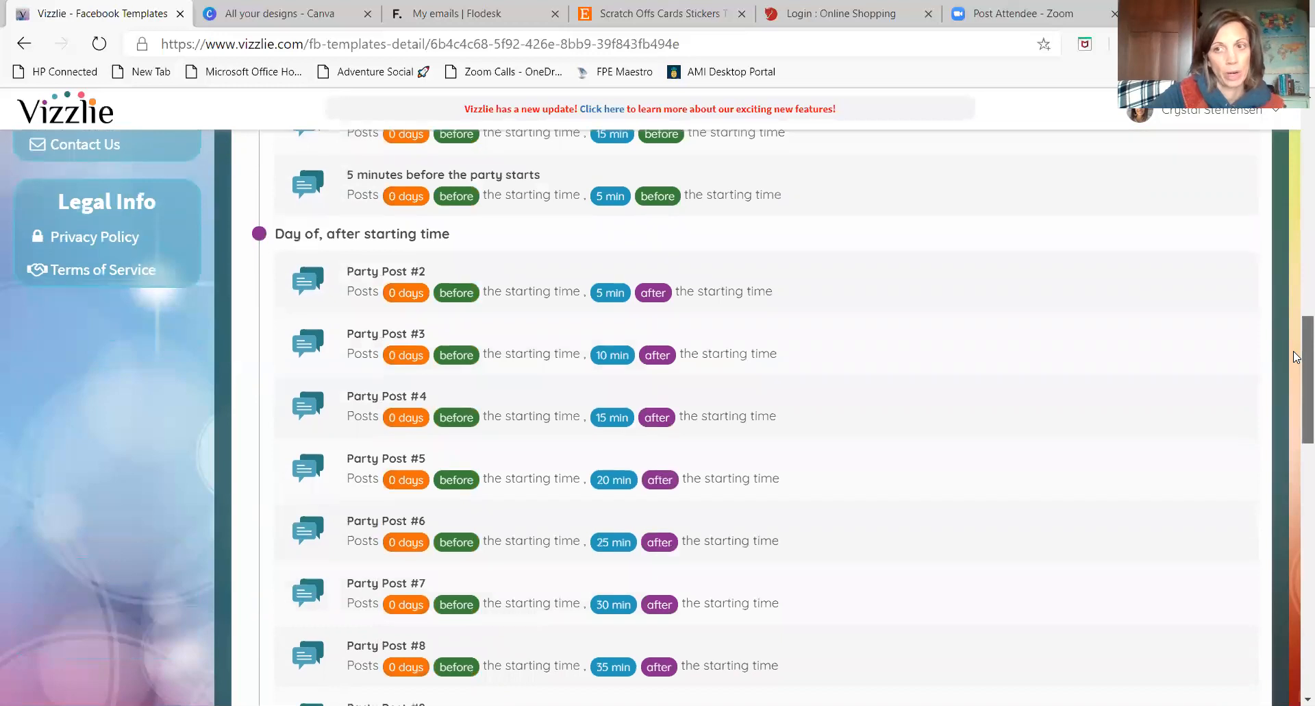
scroll(1297, 411, down, 2)
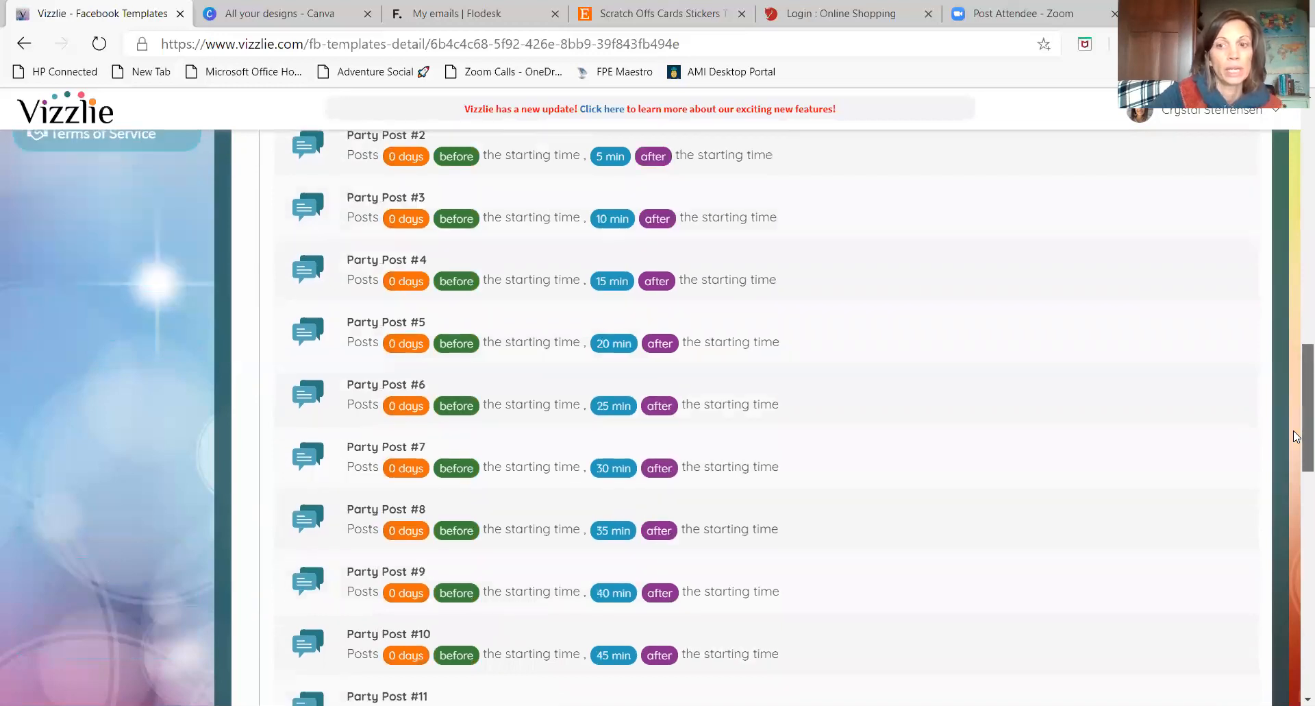
scroll(1297, 437, down, 3)
scroll(1297, 490, down, 2)
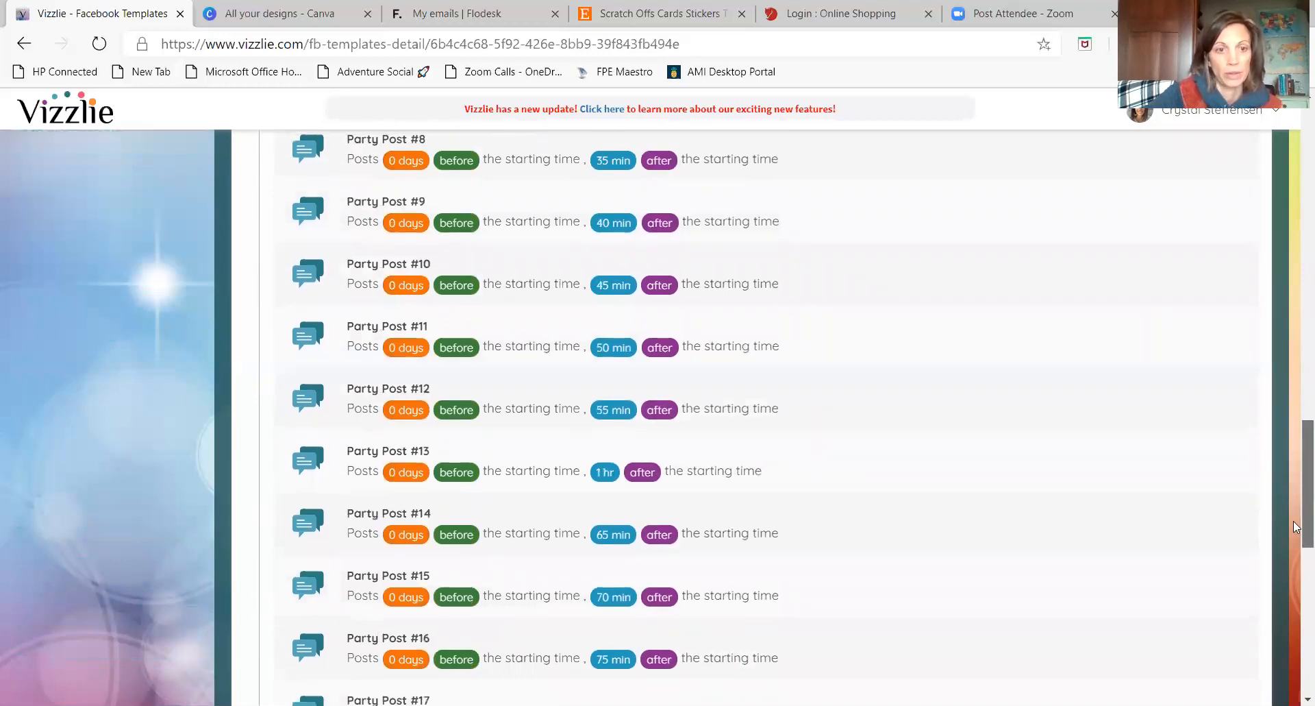
scroll(1297, 570, down, 5)
scroll(1297, 578, down, 5)
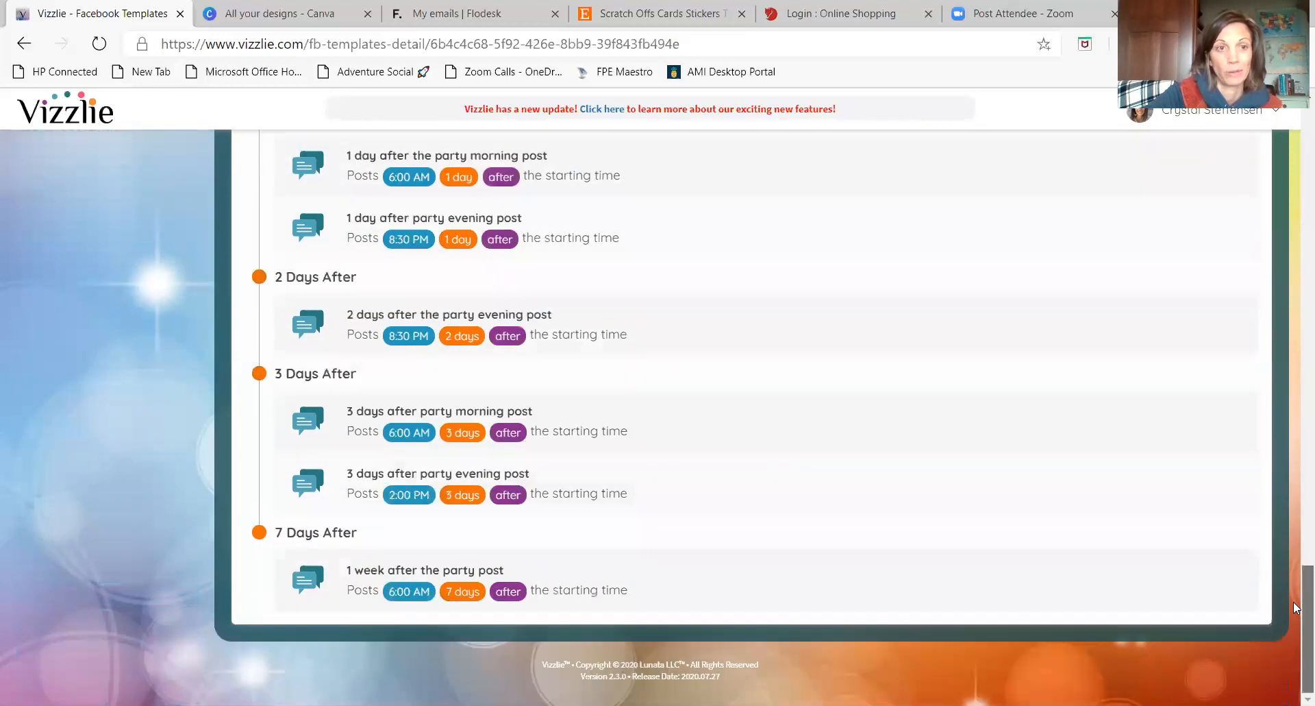
scroll(1296, 588, up, 1)
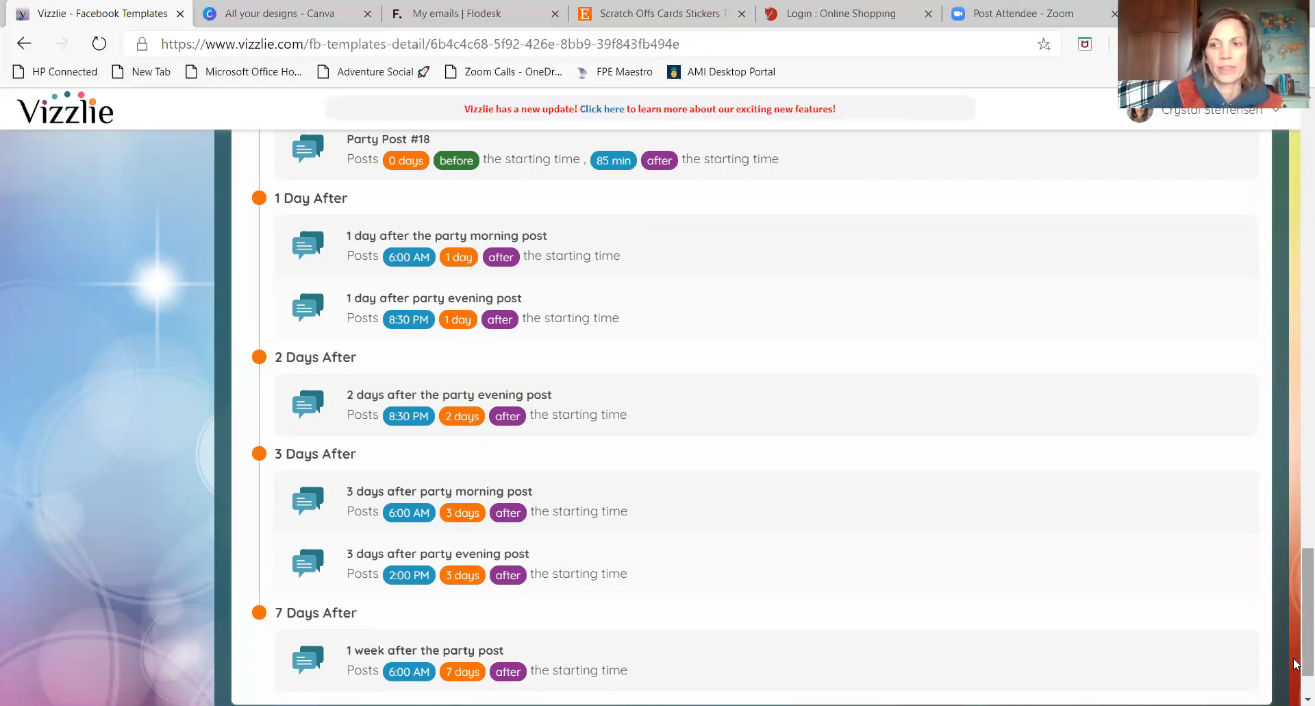
scroll(1297, 660, up, 10)
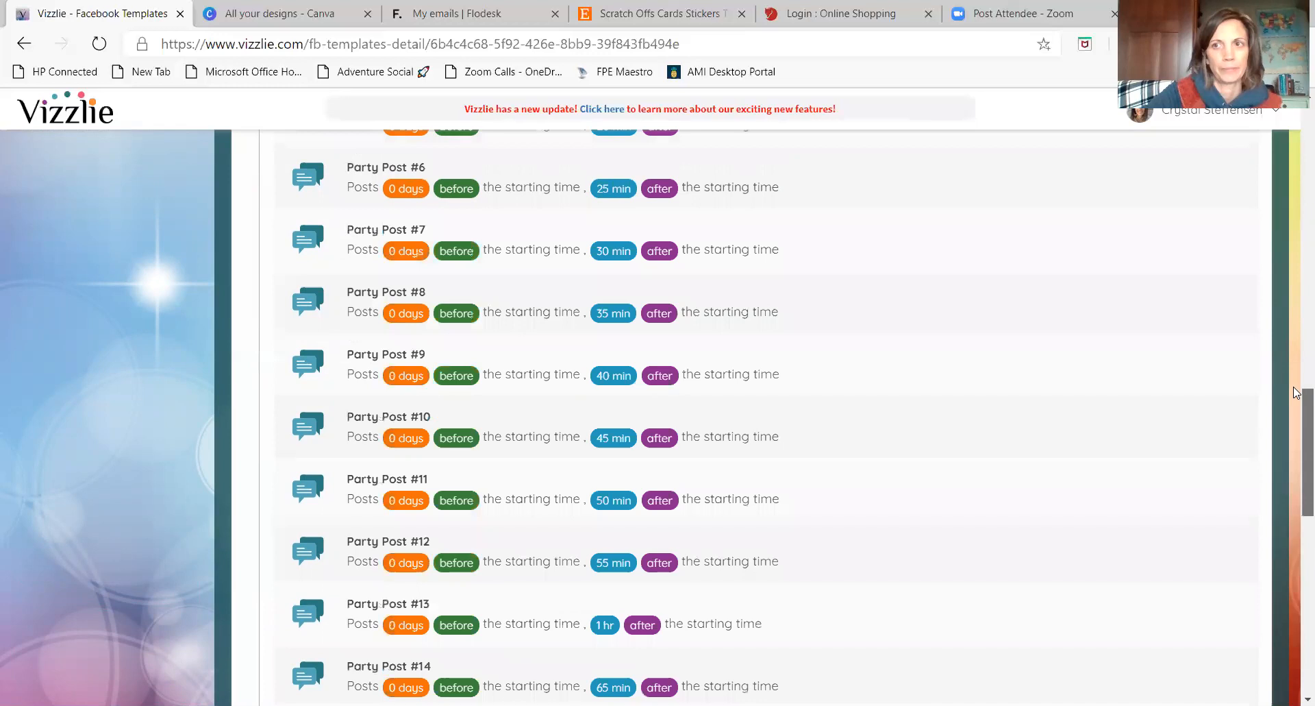
scroll(1297, 194, up, 10)
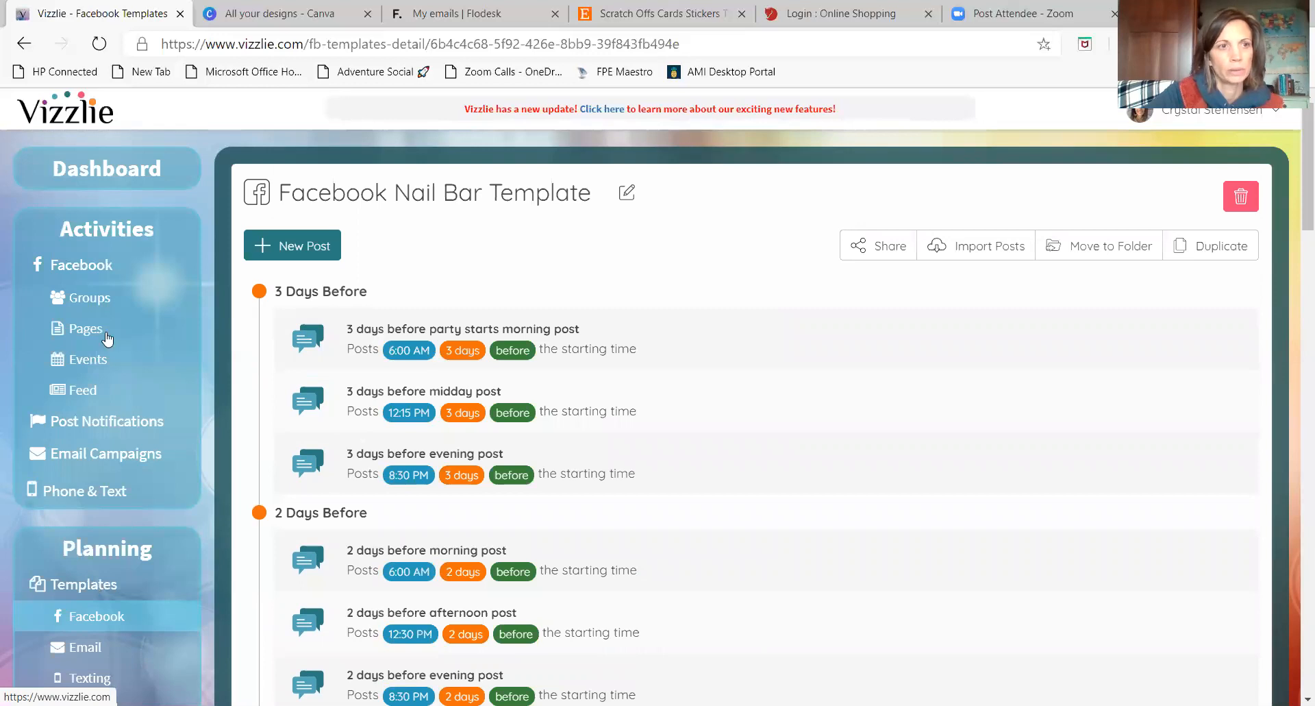
Return to the Facebook templates list and create a new template titled "Test Party"
click(25, 44)
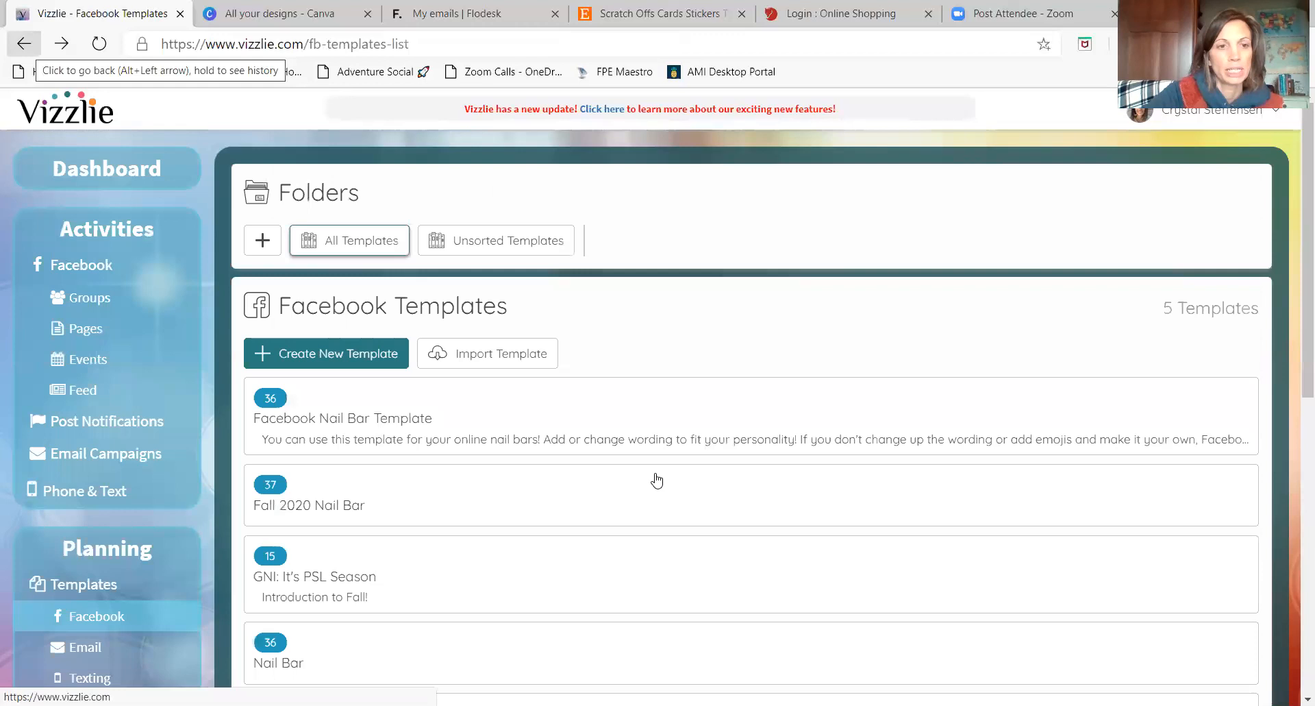
click(328, 354)
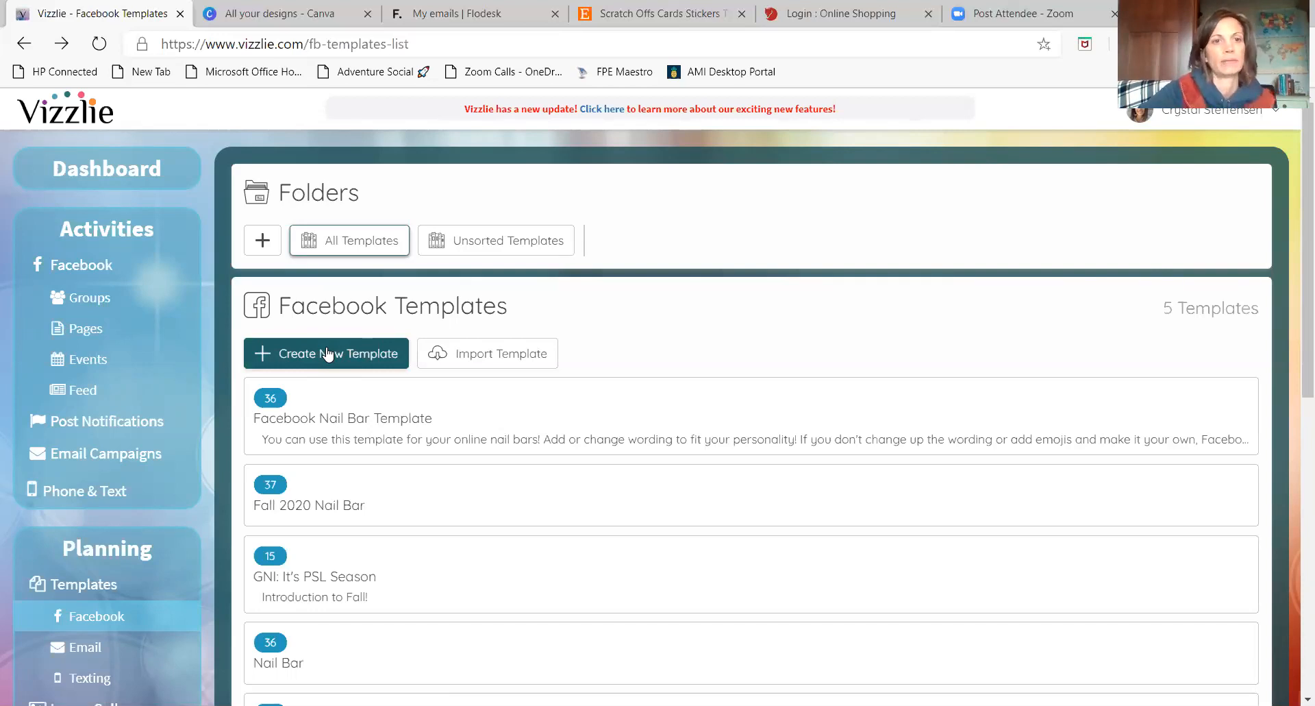
click(328, 354)
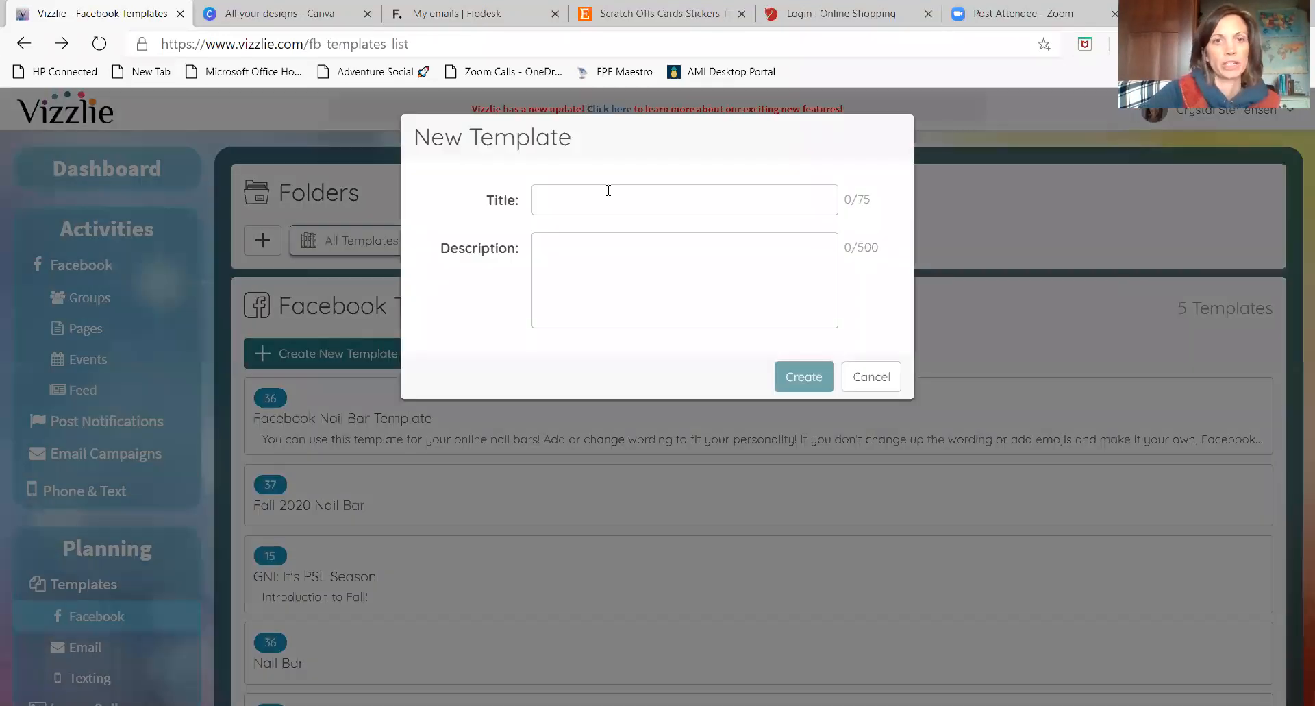
text(T)
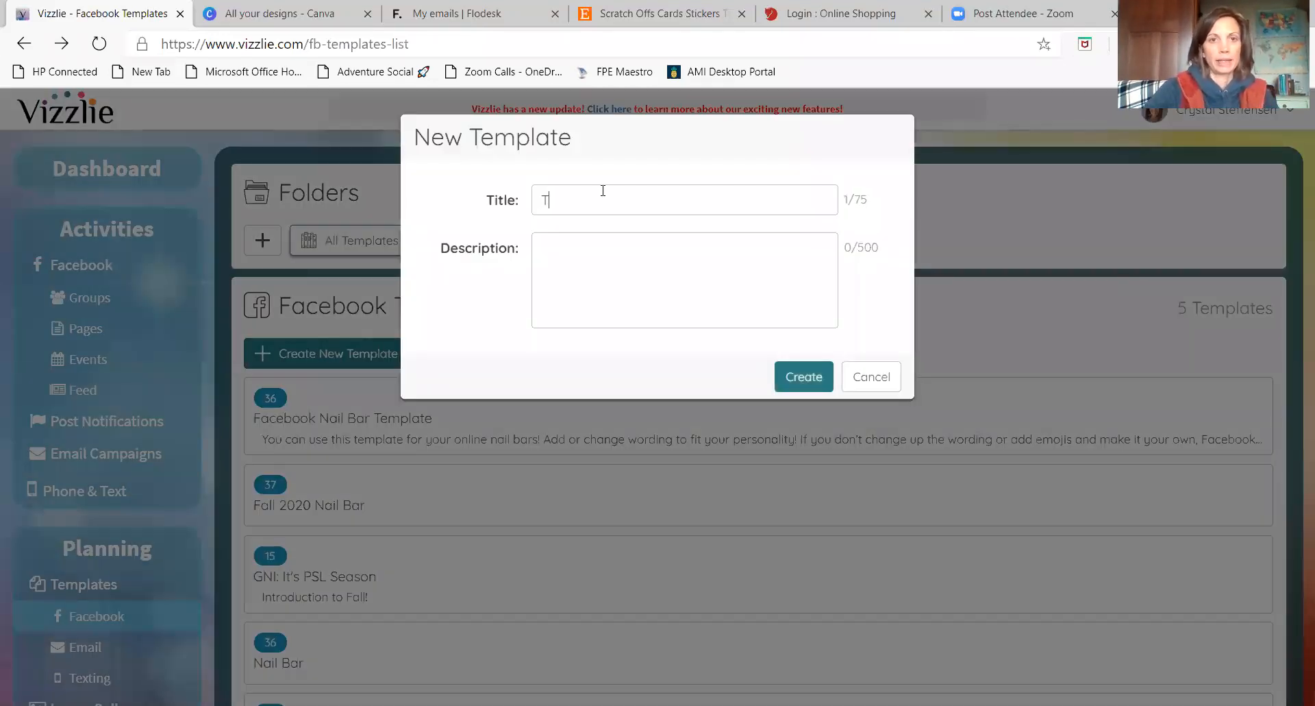
text(est Party)
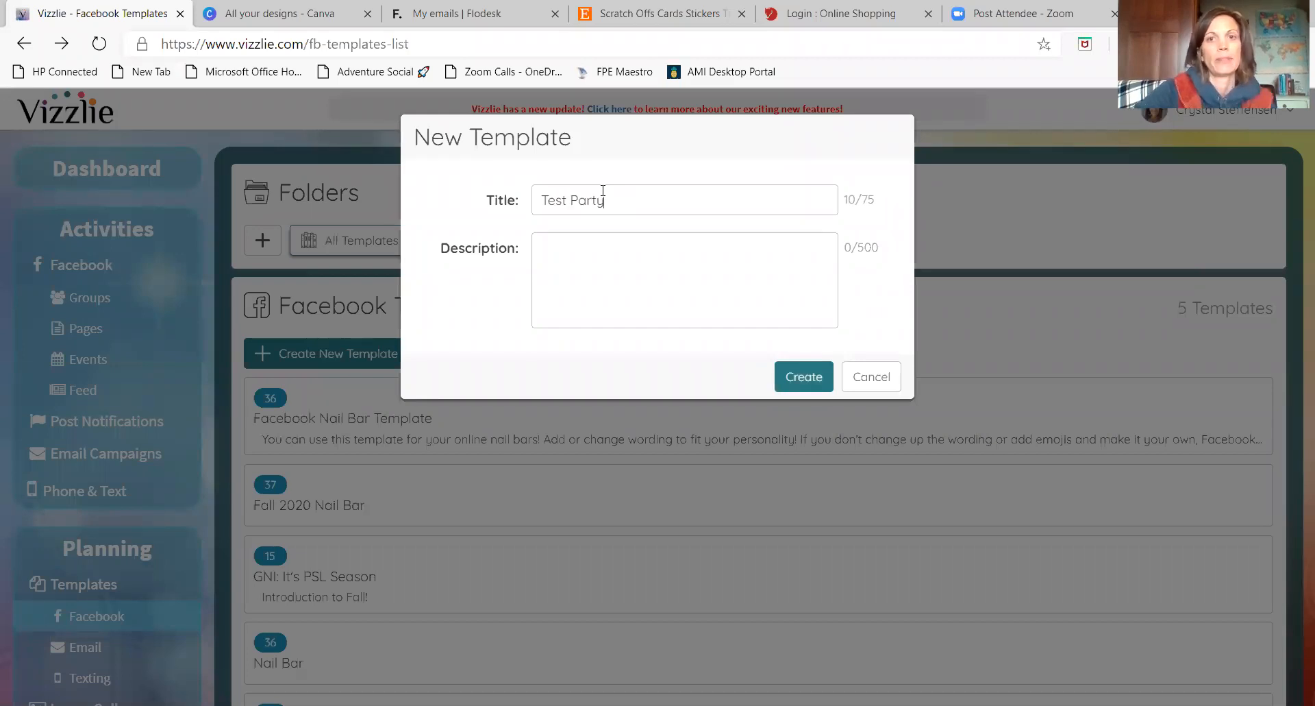
click(801, 375)
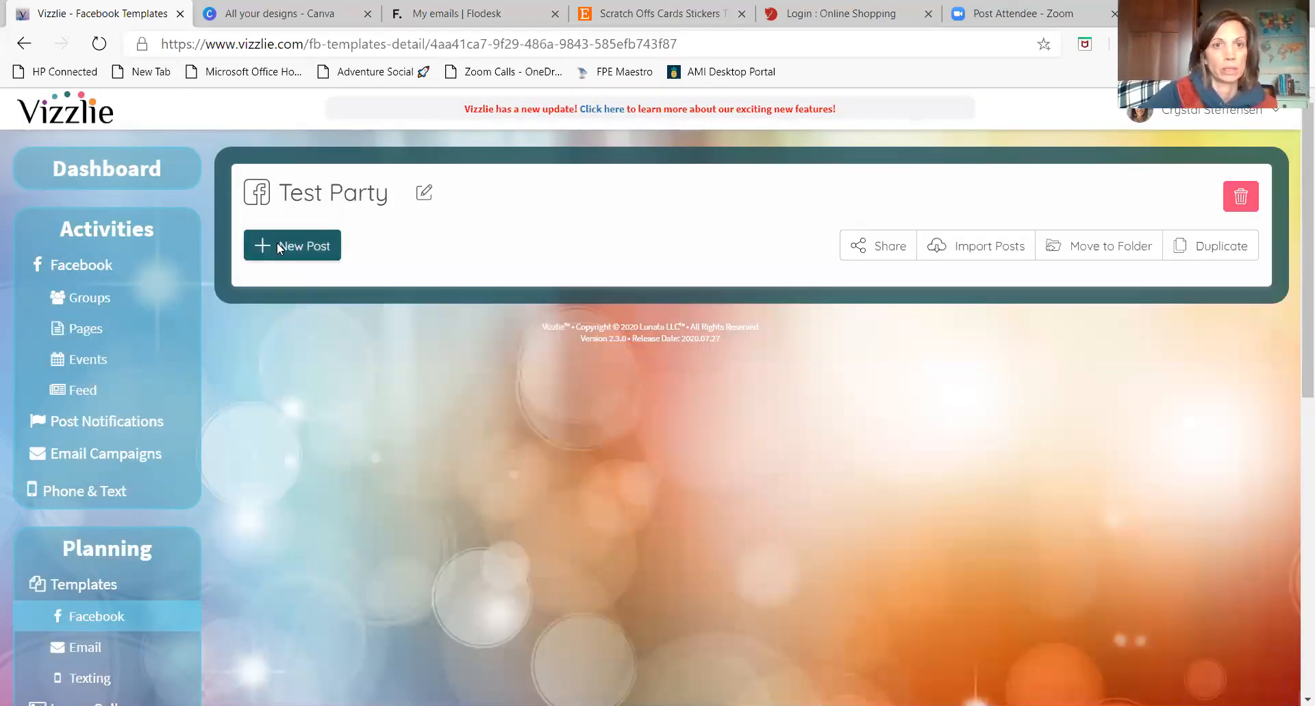
Start a new post in the Test Party template, dated 2 days before the starting time at an exact time of day
click(278, 243)
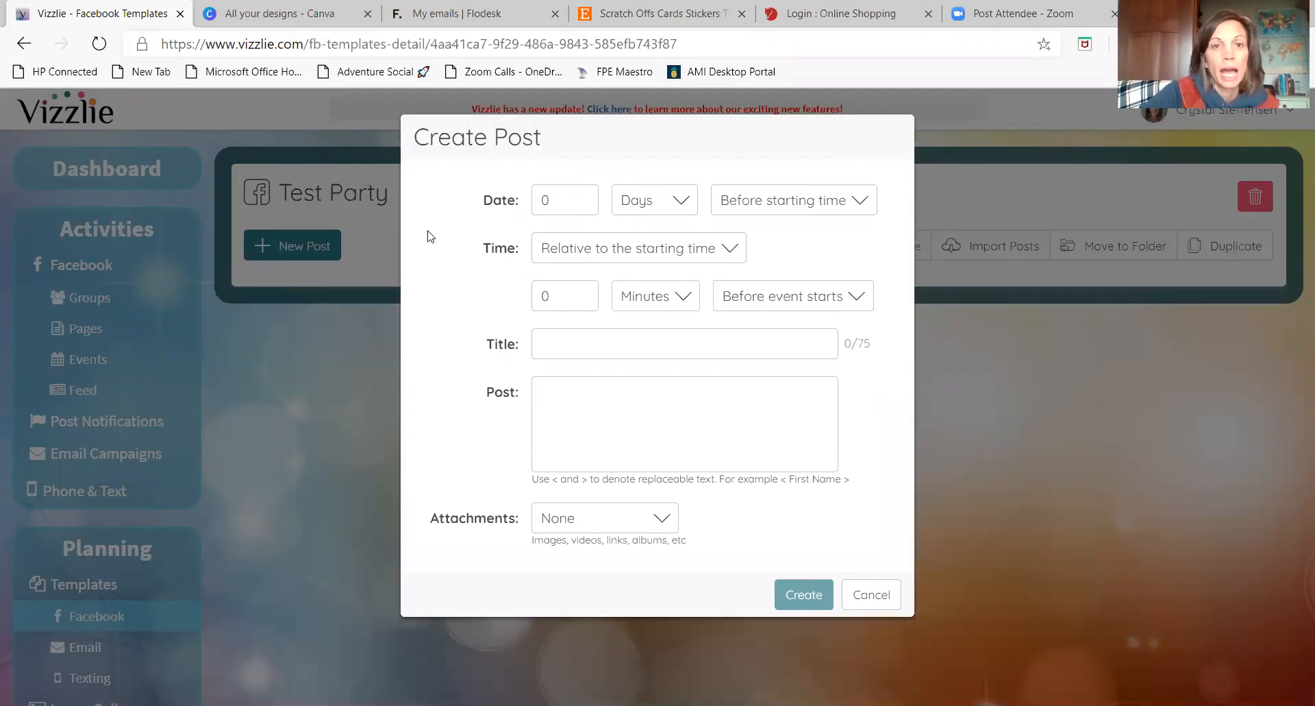
click(582, 203)
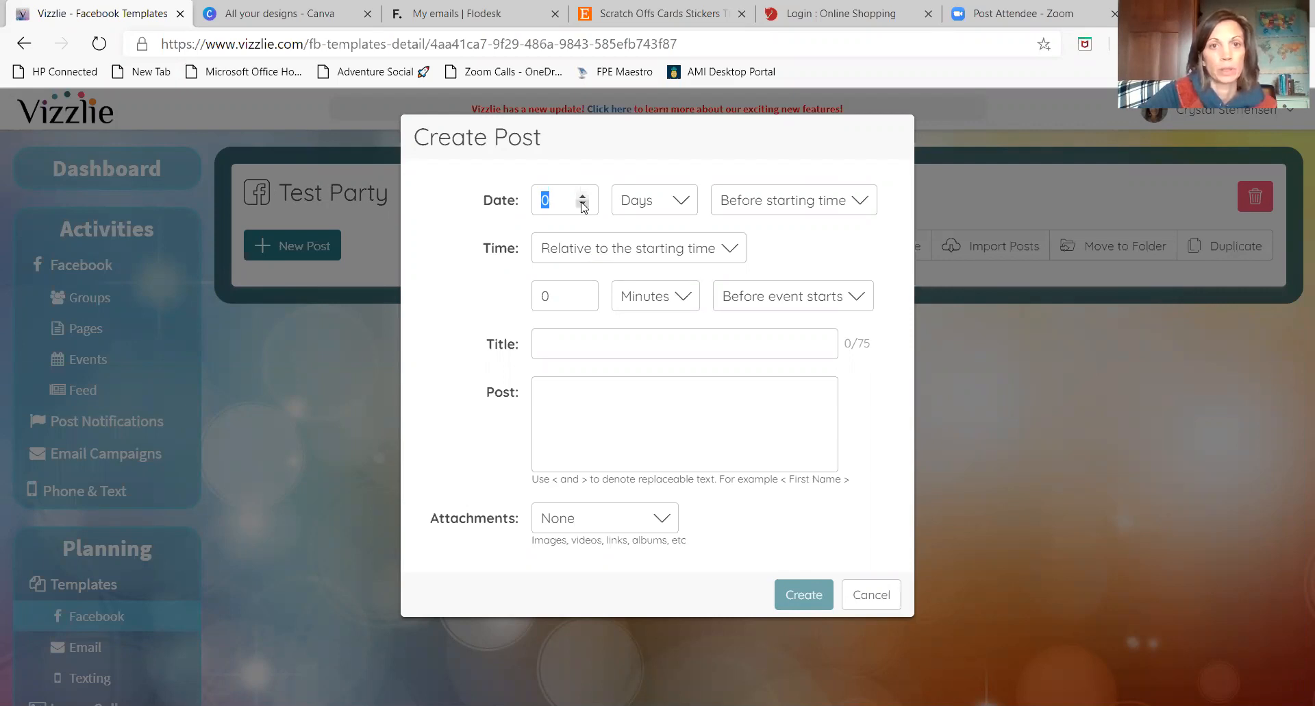
text(2)
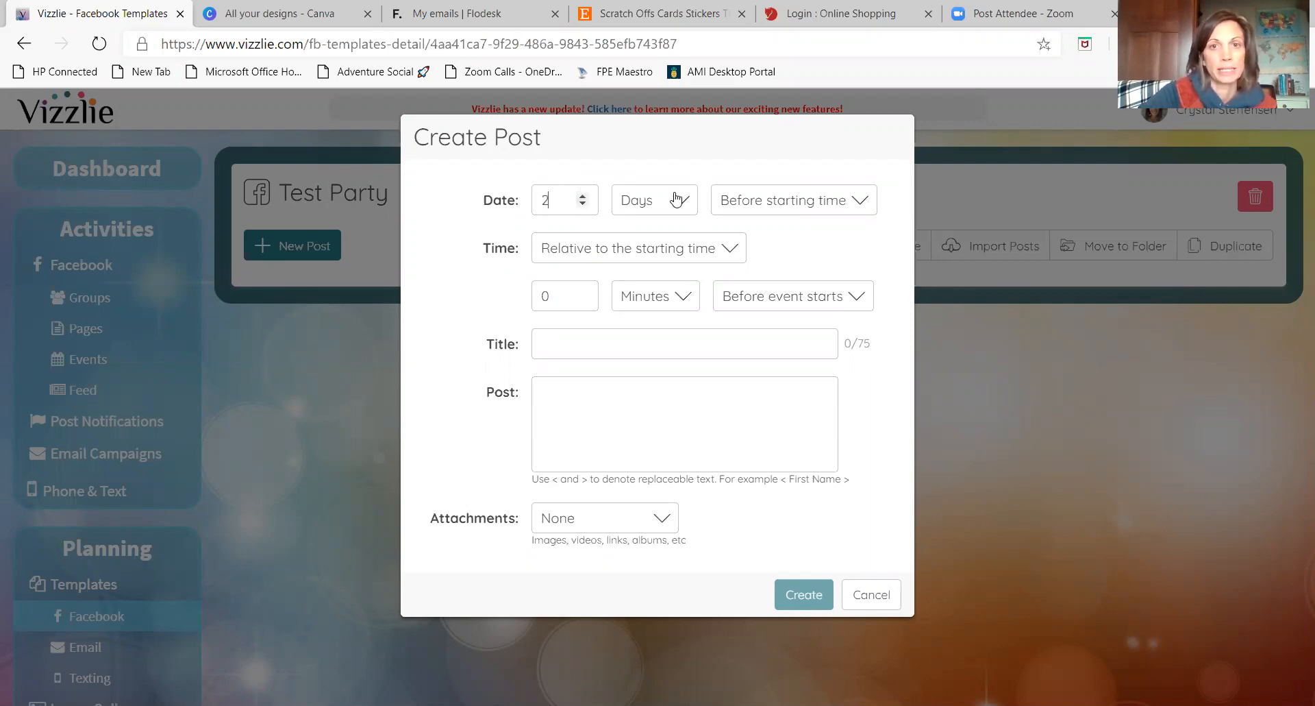
click(856, 214)
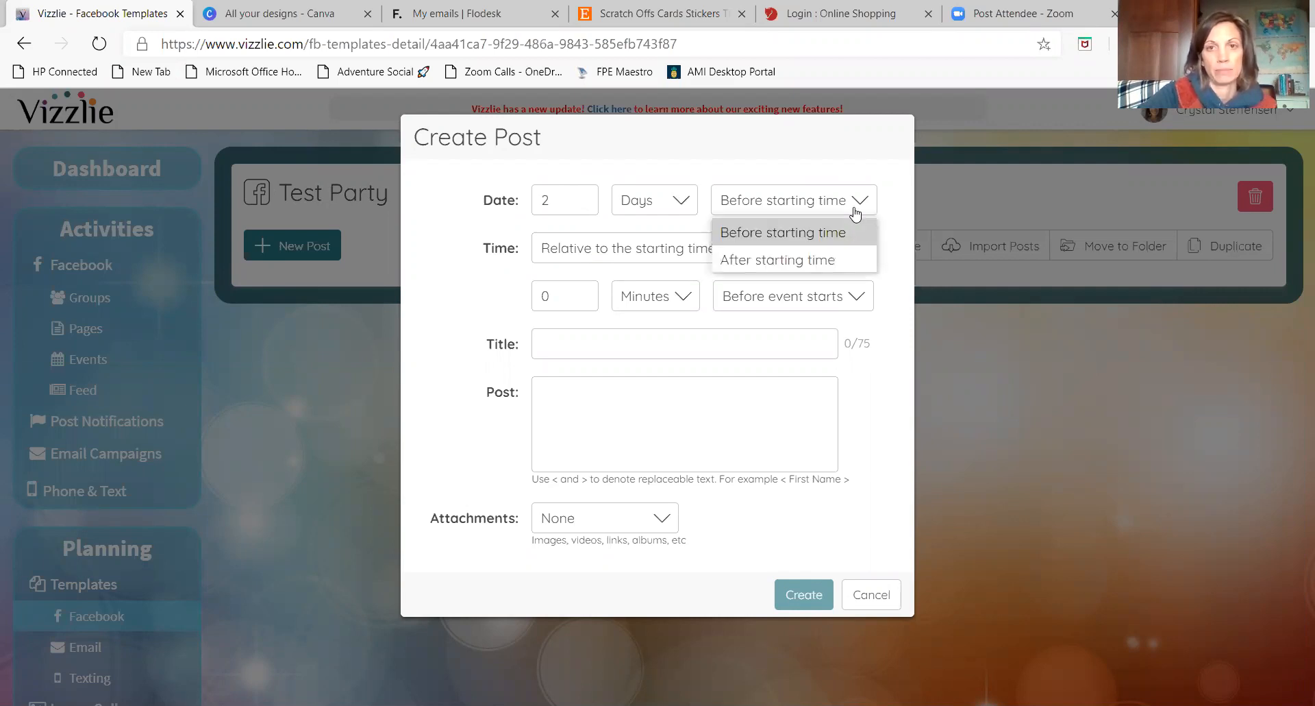
click(643, 256)
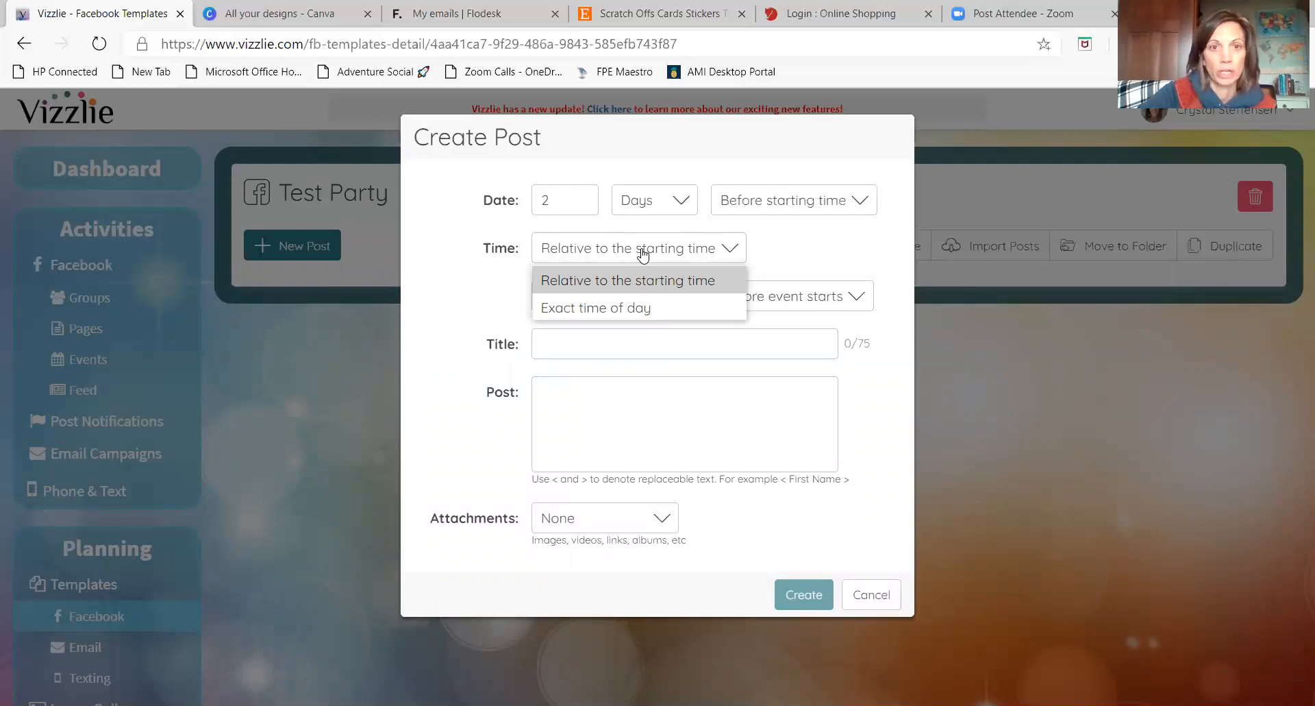
click(587, 307)
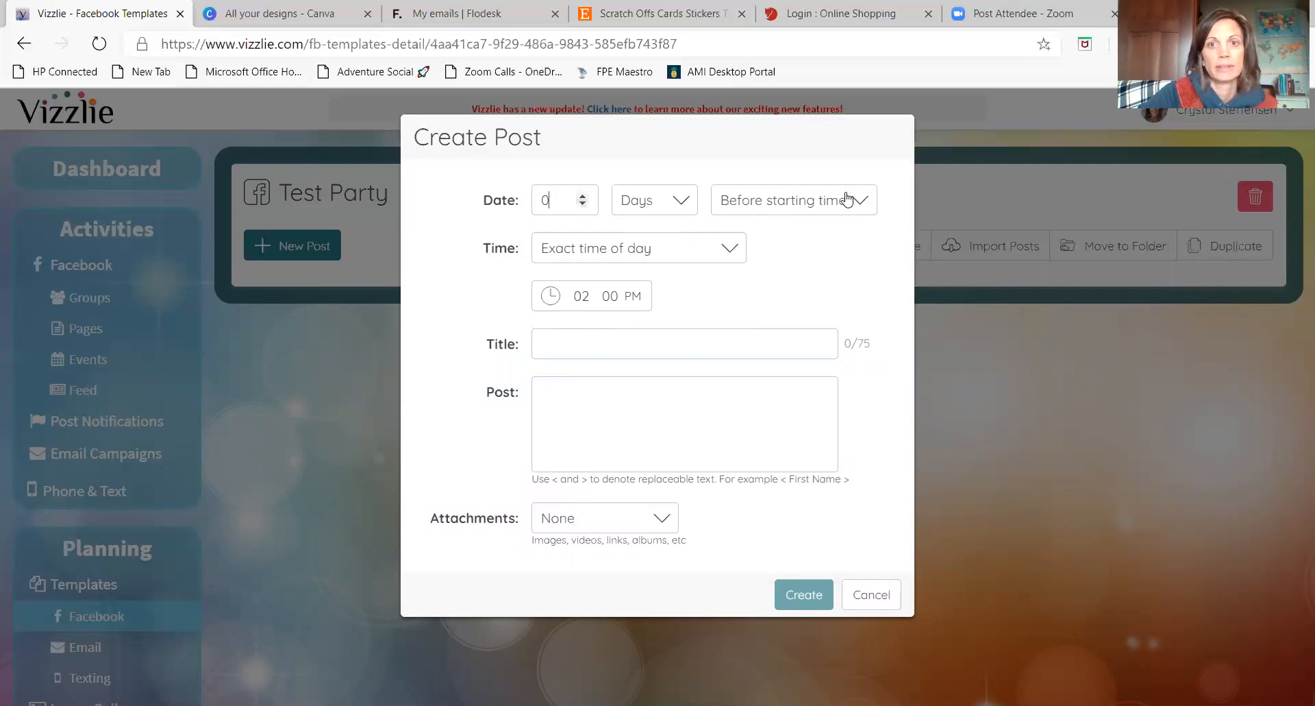
Set the post's date to 0 days before the starting time, with its time relative to the starting time
click(866, 202)
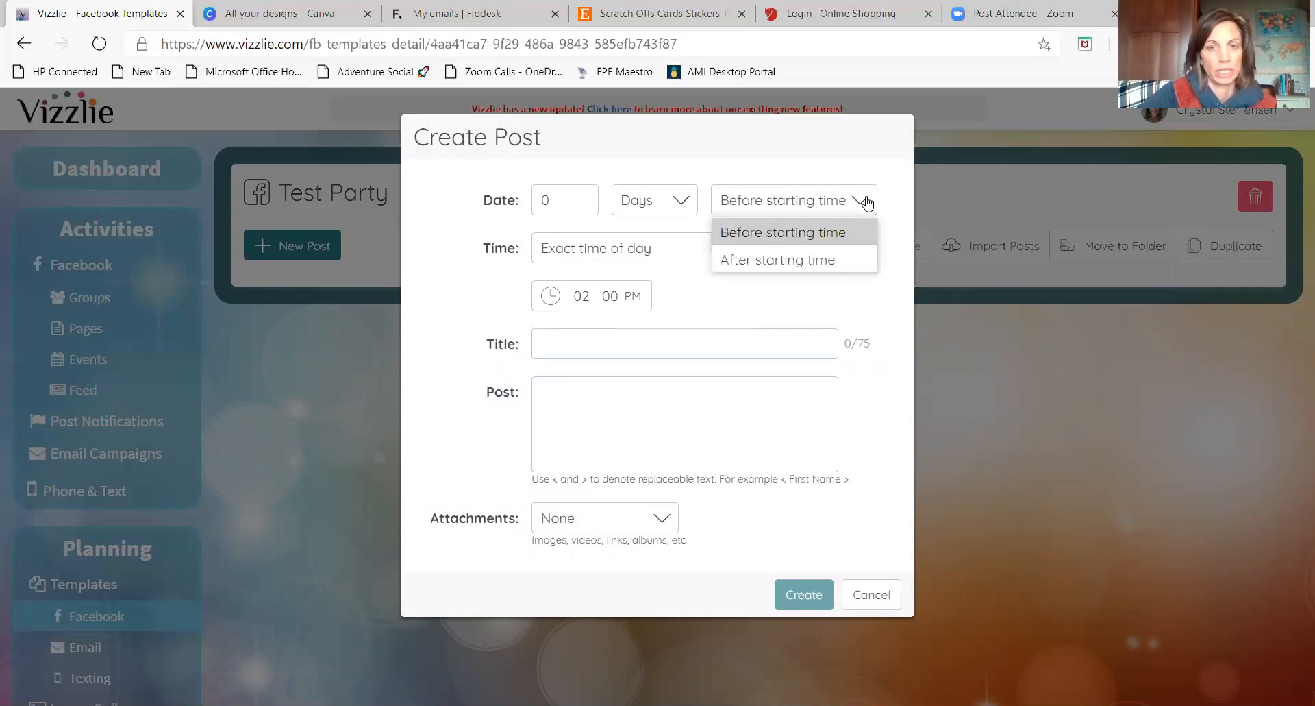
click(866, 202)
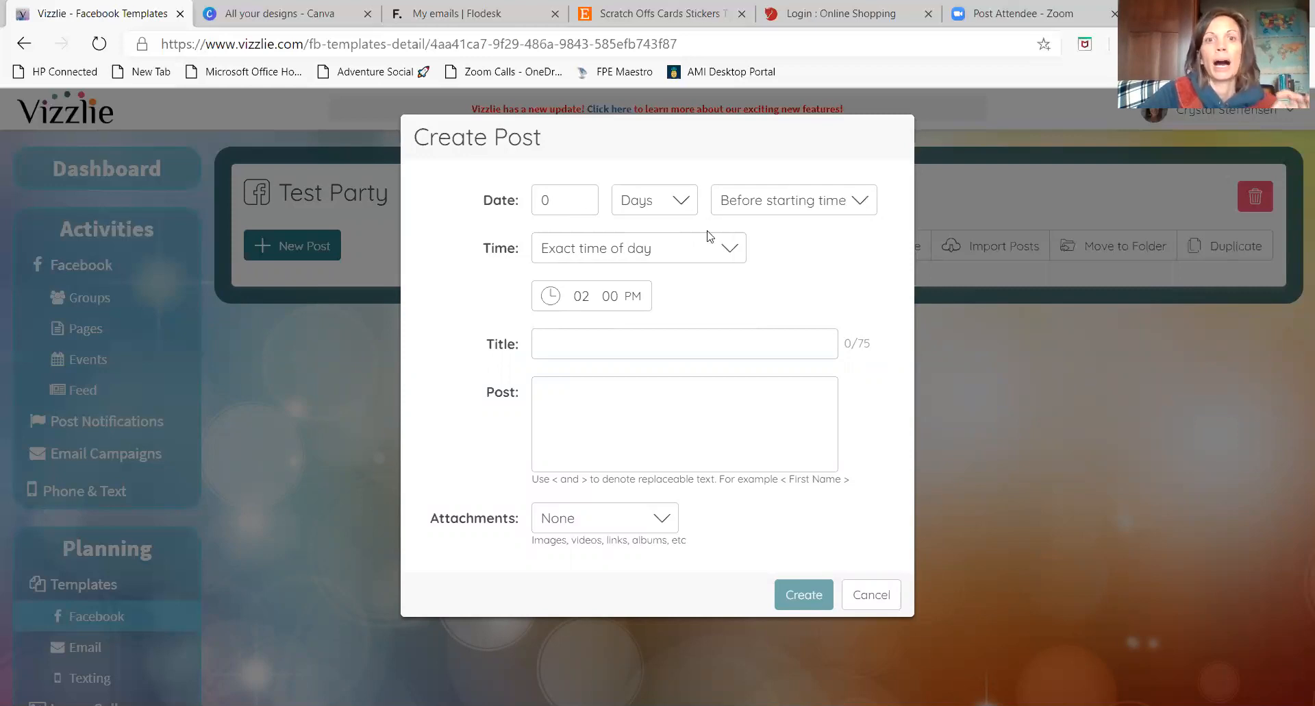
click(732, 251)
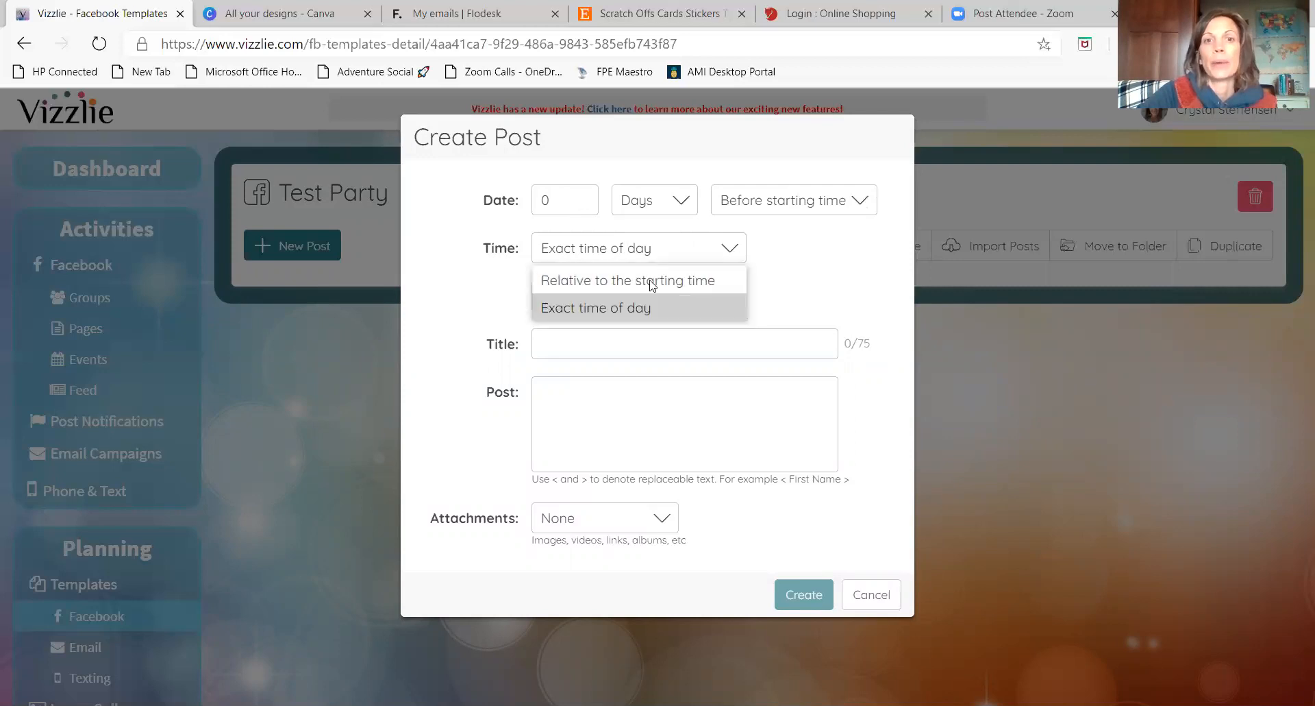
click(652, 282)
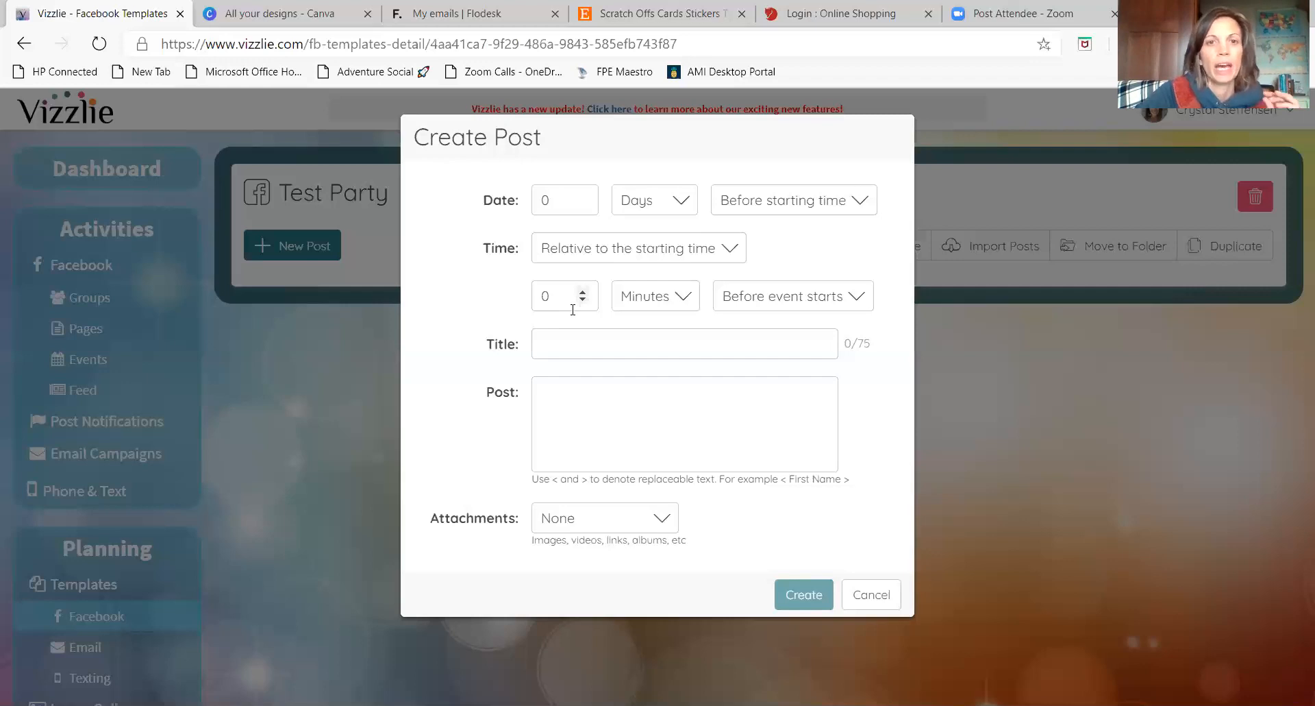
Change the post's date to 2 days before and its time setting to an exact time of day
double_click(582, 196)
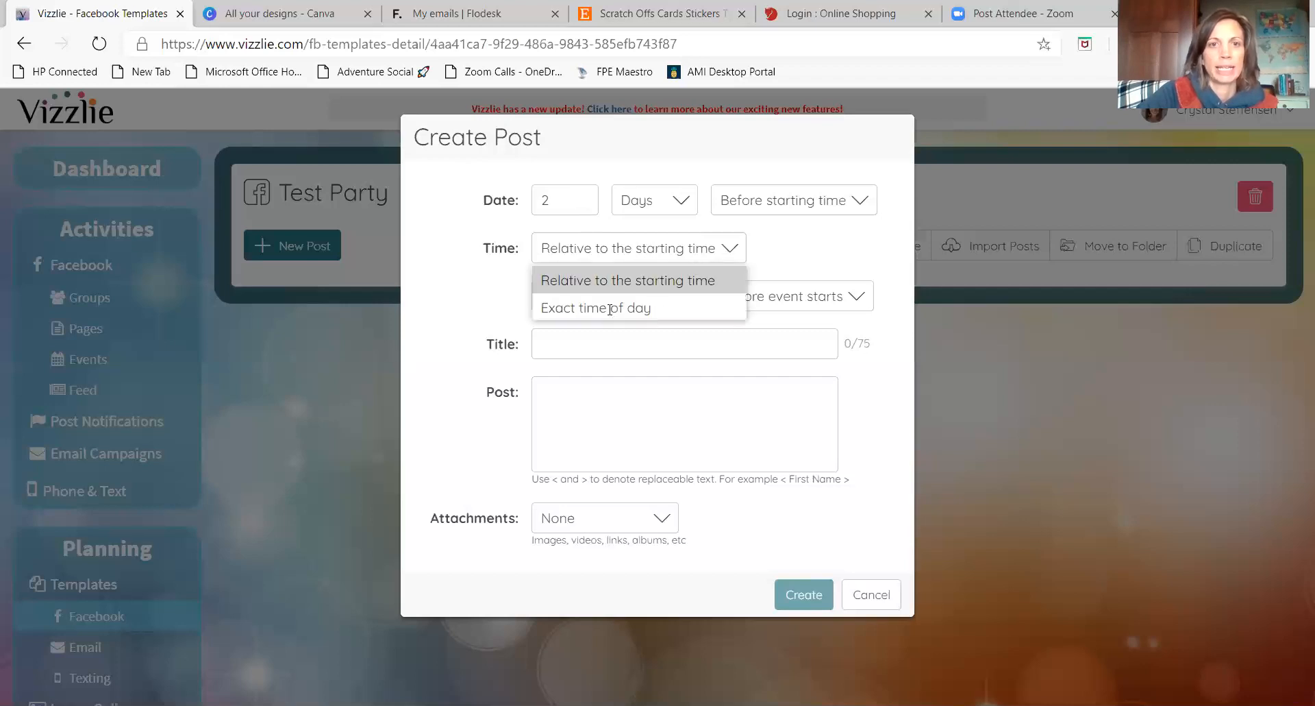
click(610, 310)
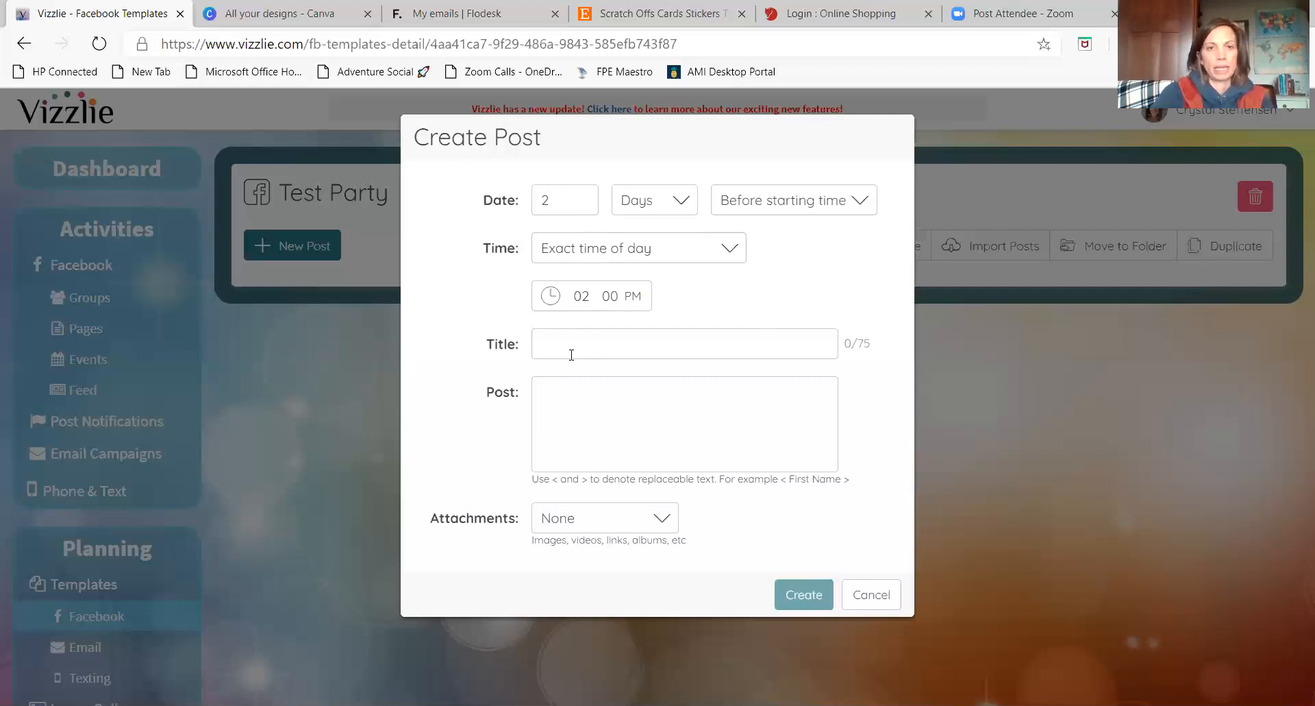
Title the post "How do you know host"
text(How do)
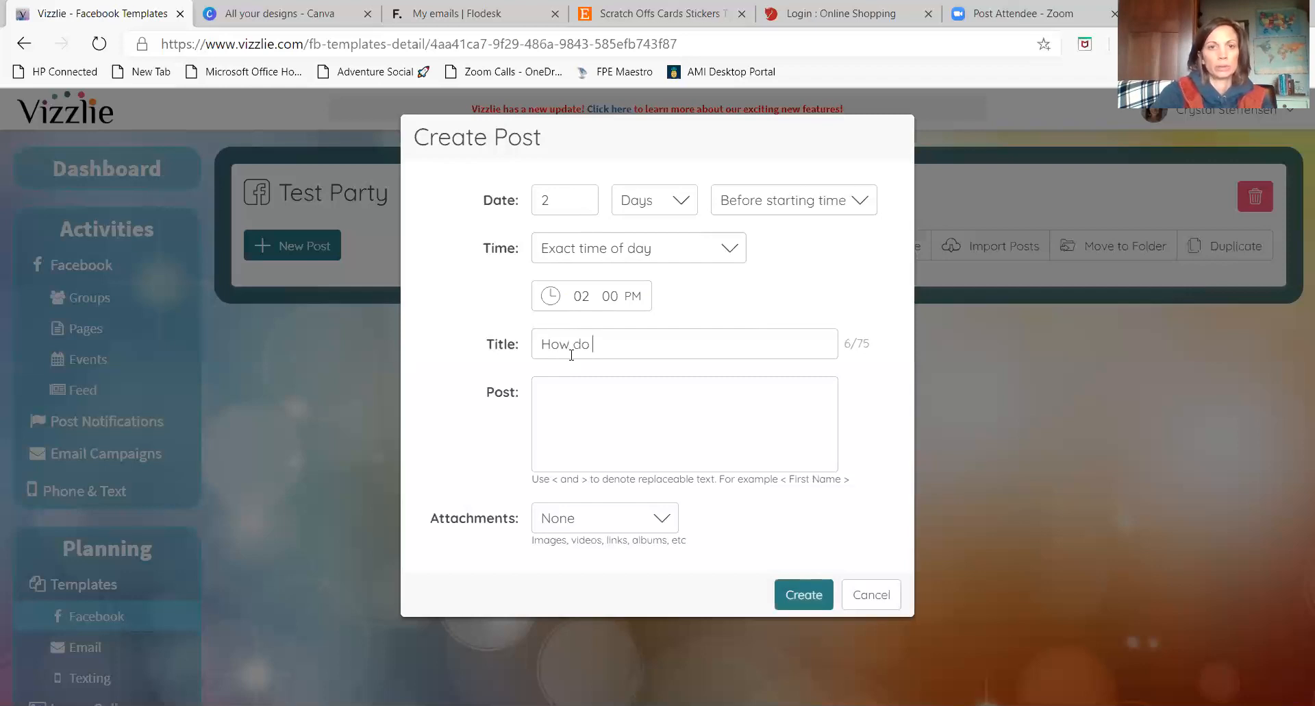
text( you kno)
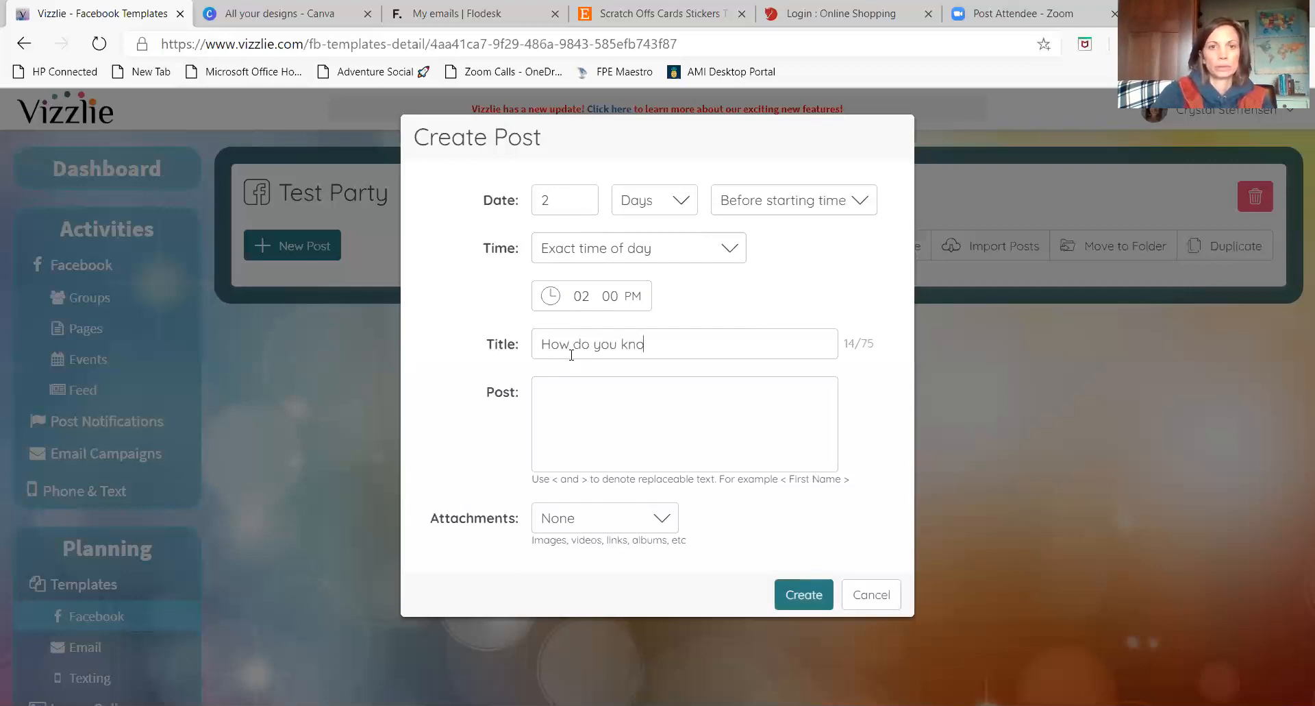
text(w)
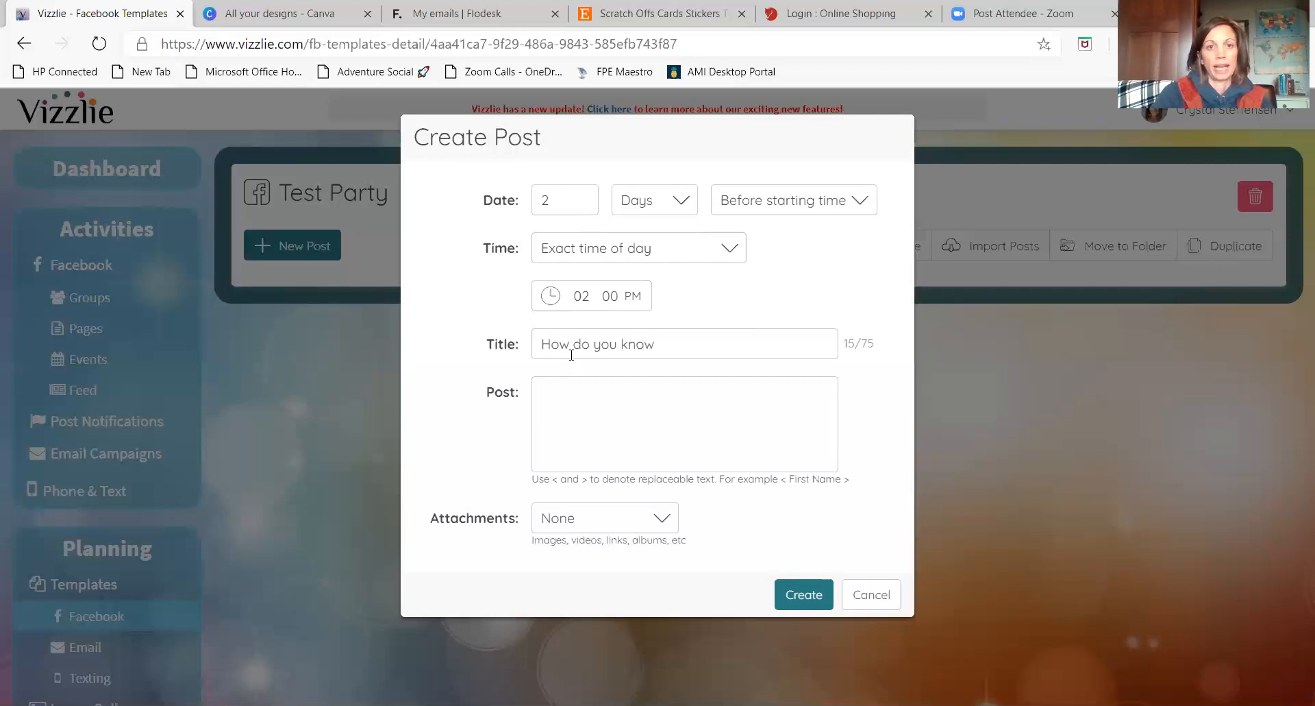
text( host)
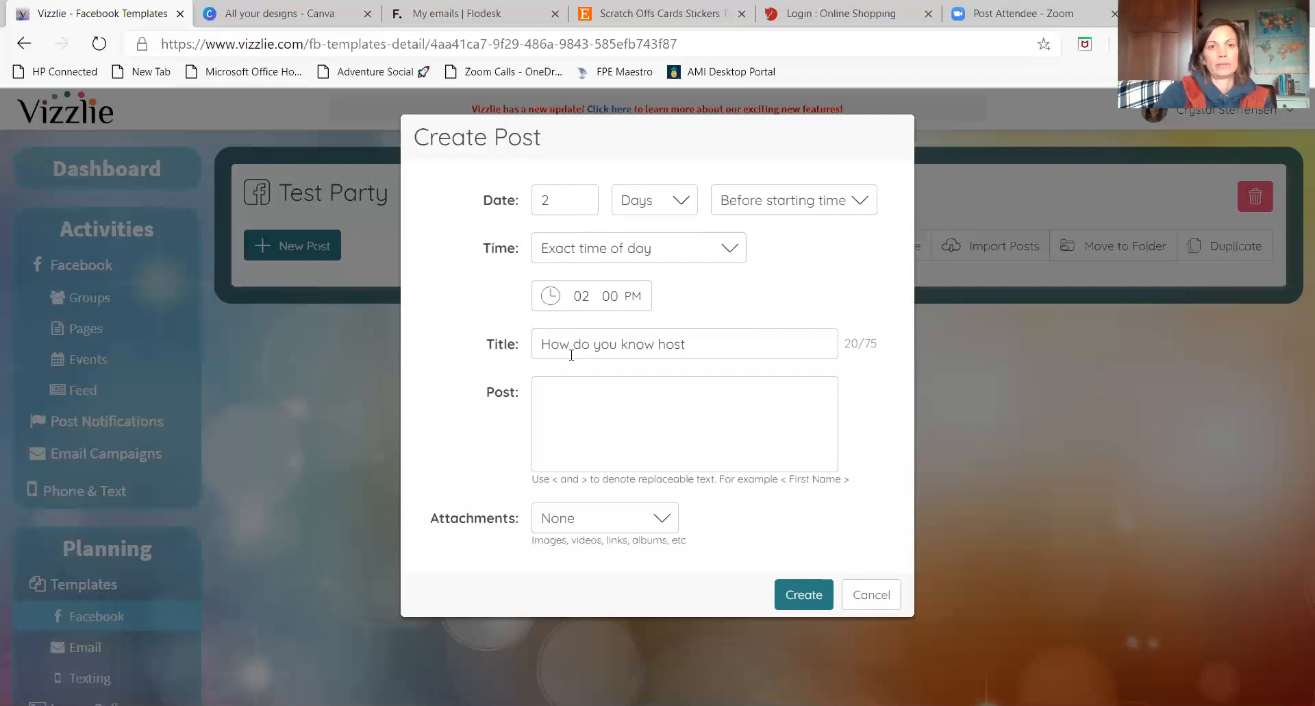
Write the post text "Hey everyone! Thanks for joining us! Let us know how you know our lovely host!"
text(Hey every)
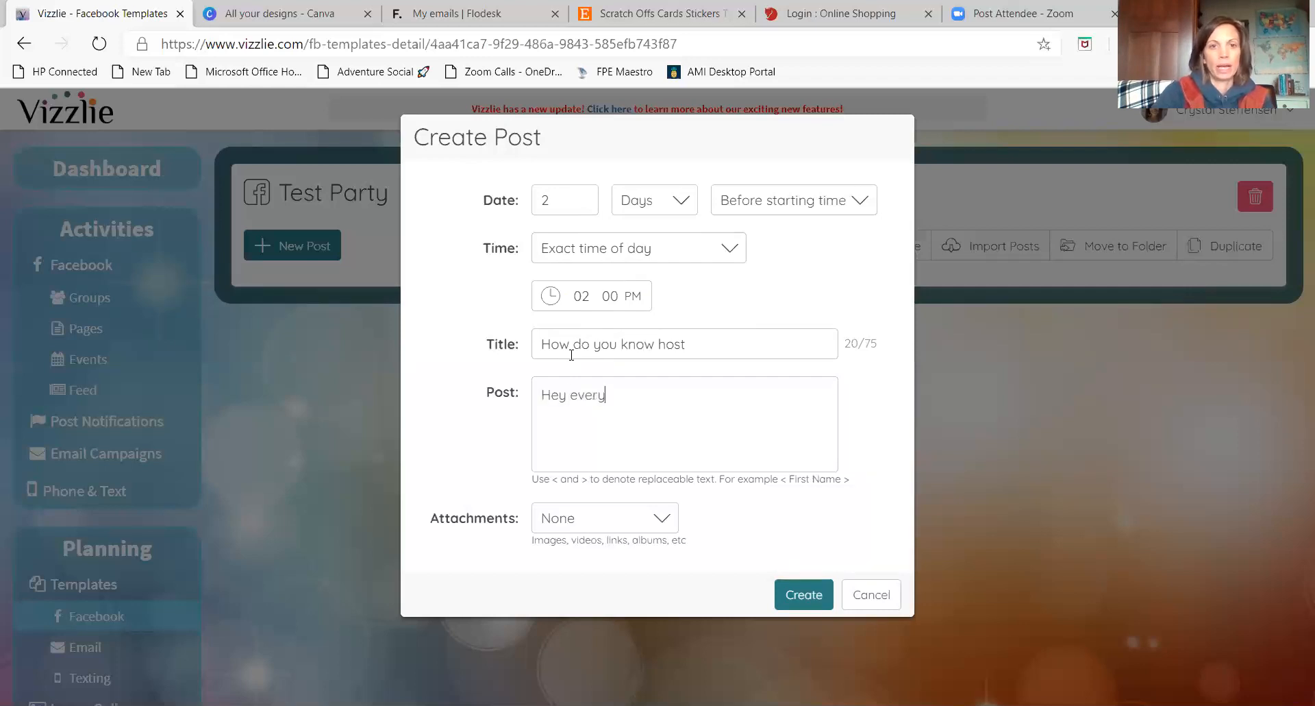
text(one! Thank)
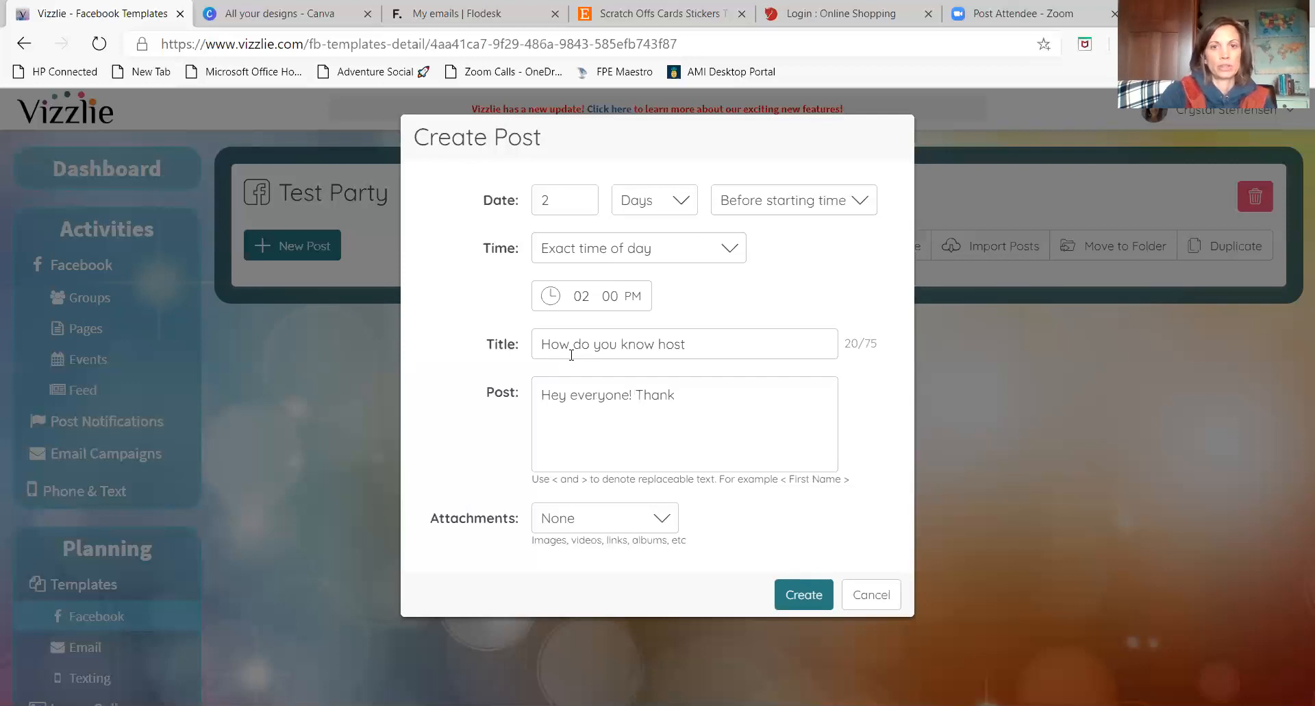
text(s for yo)
key(BackSpace)
key(BackSpace)
text(j)
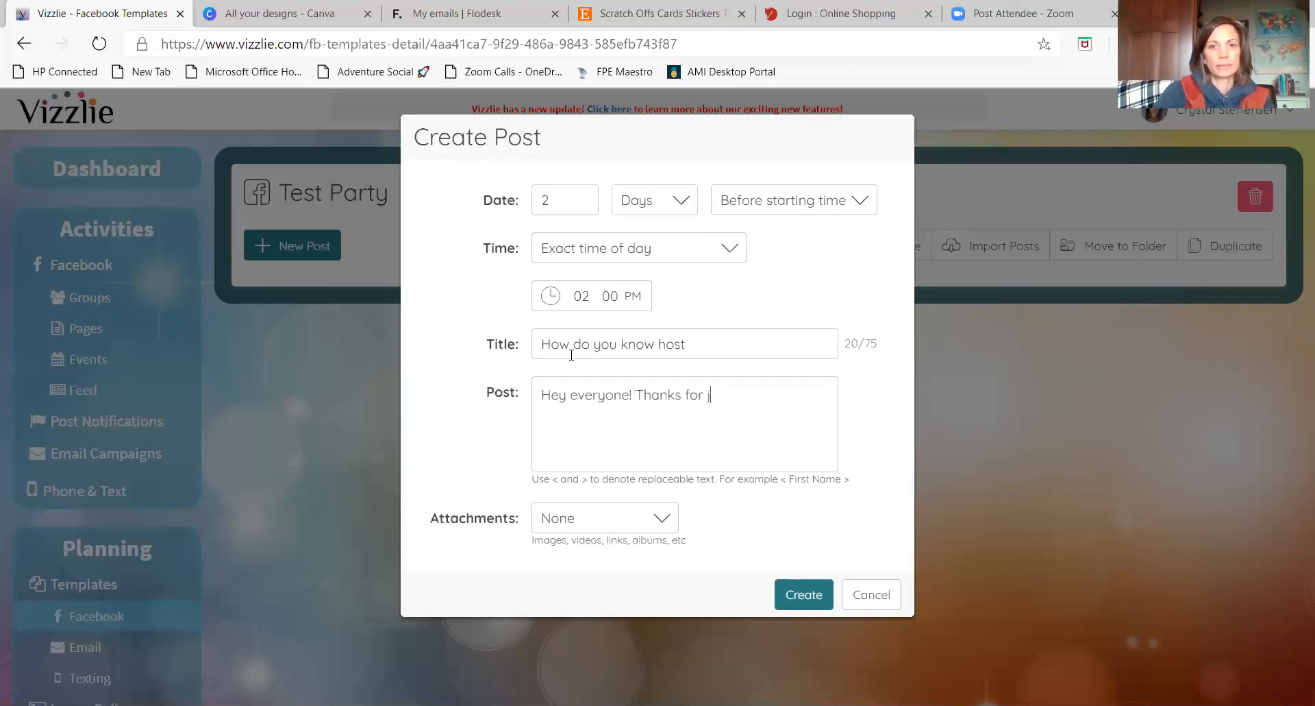
text(oing)
key(BackSpace)
text(i)
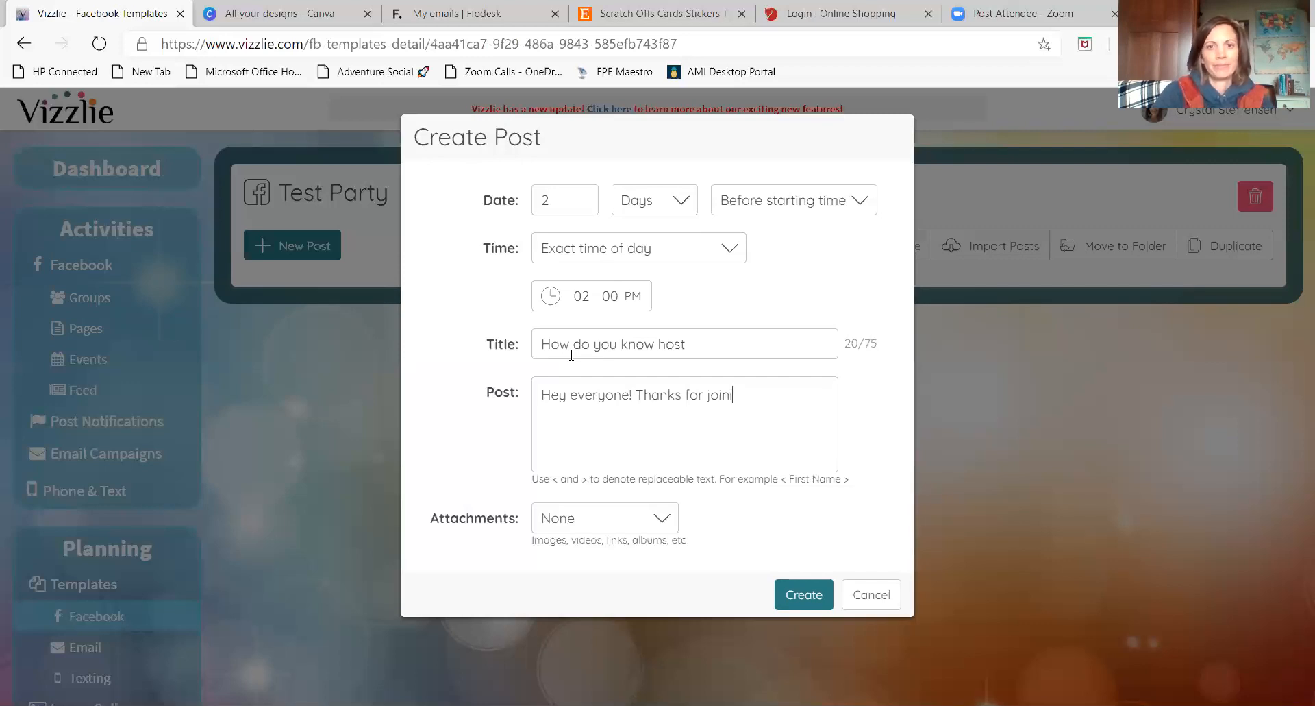
text(ng us!  )
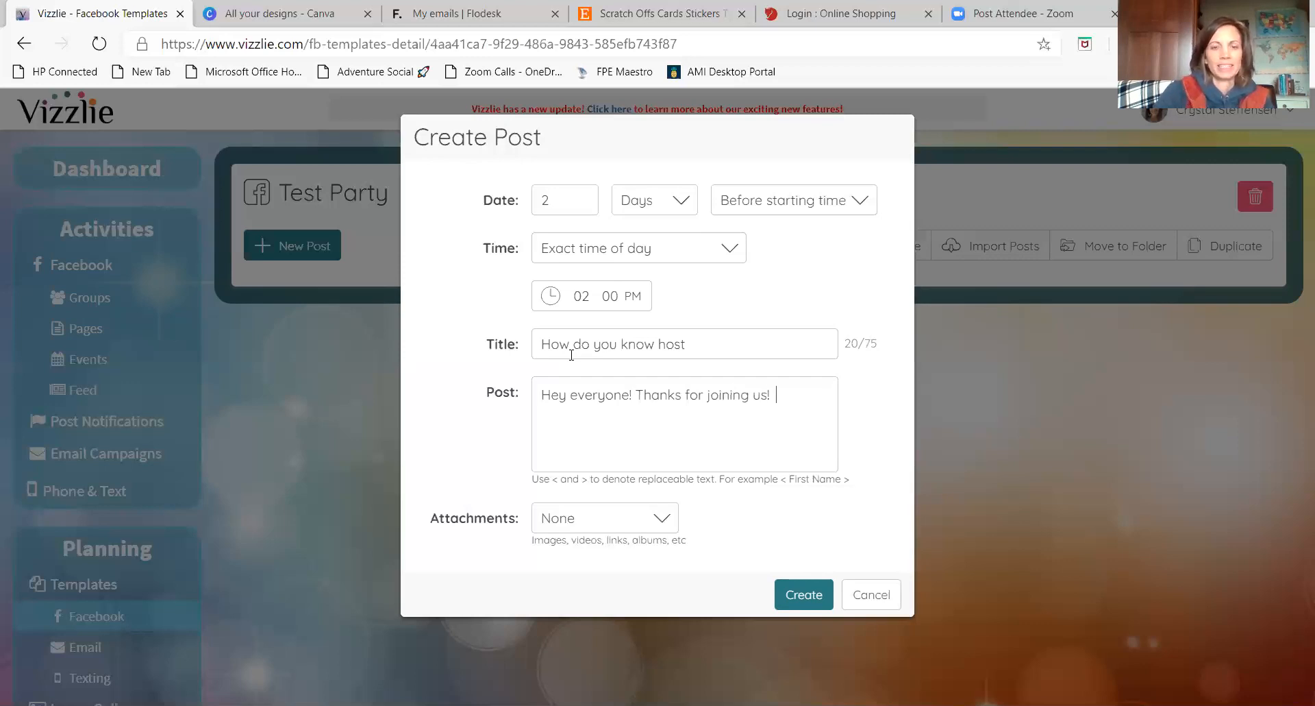
text(Le)
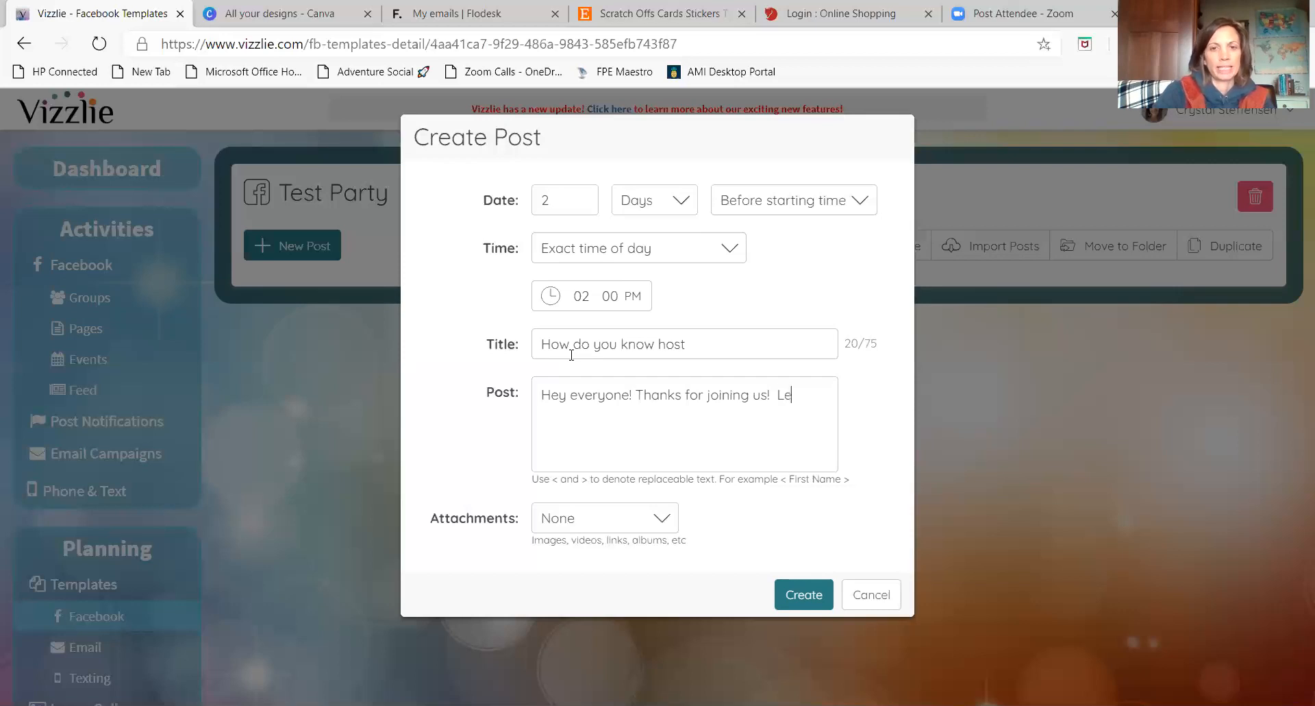
text(t us k)
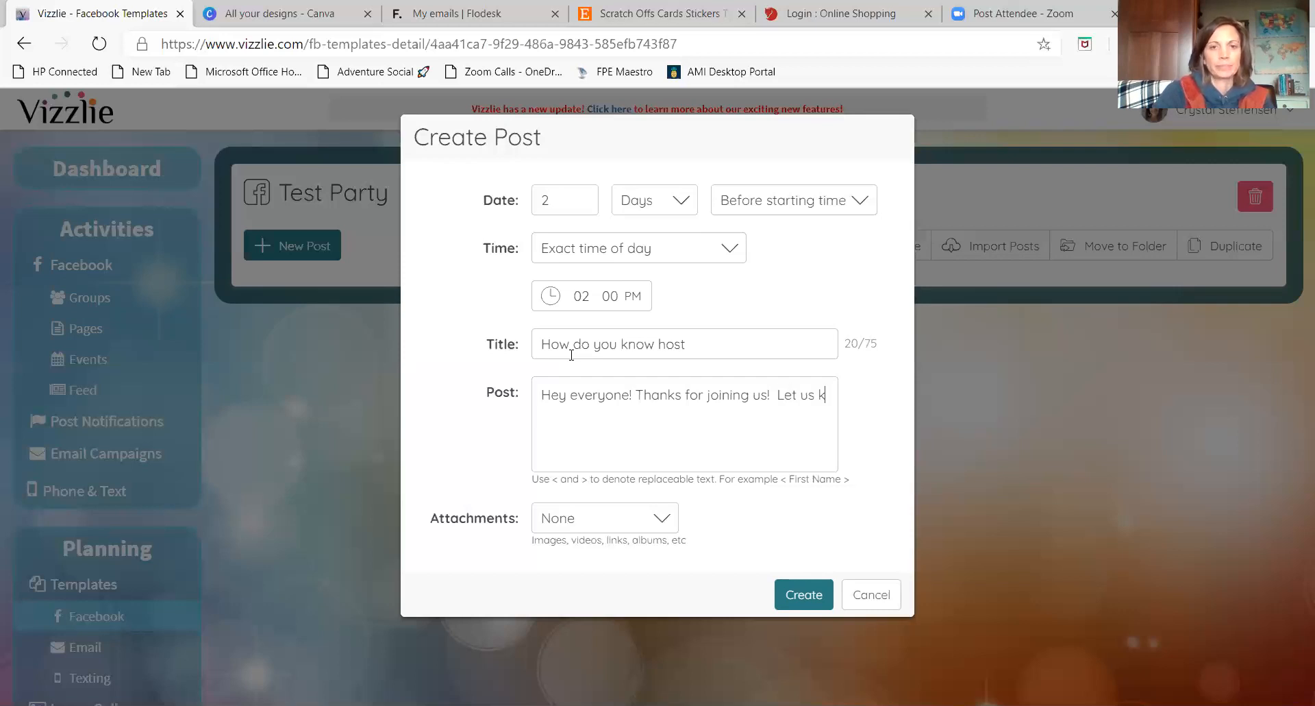
text(now how you know)
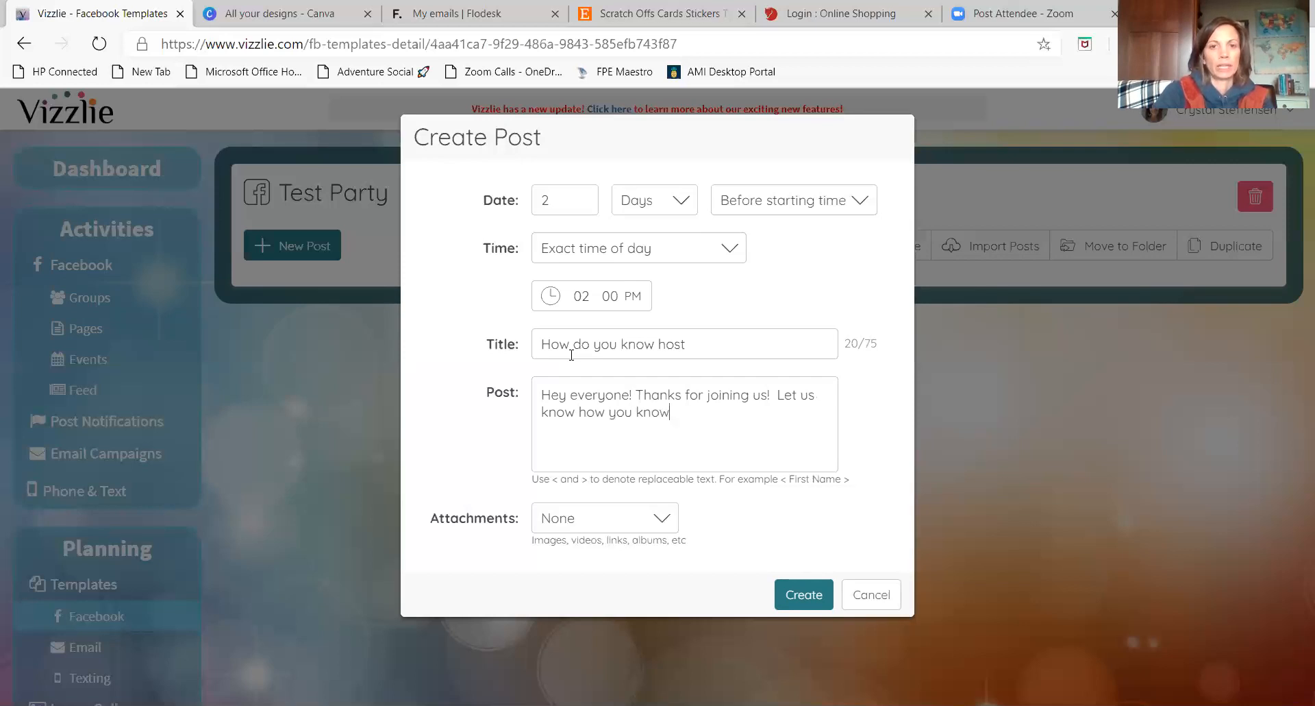
text( our lovely)
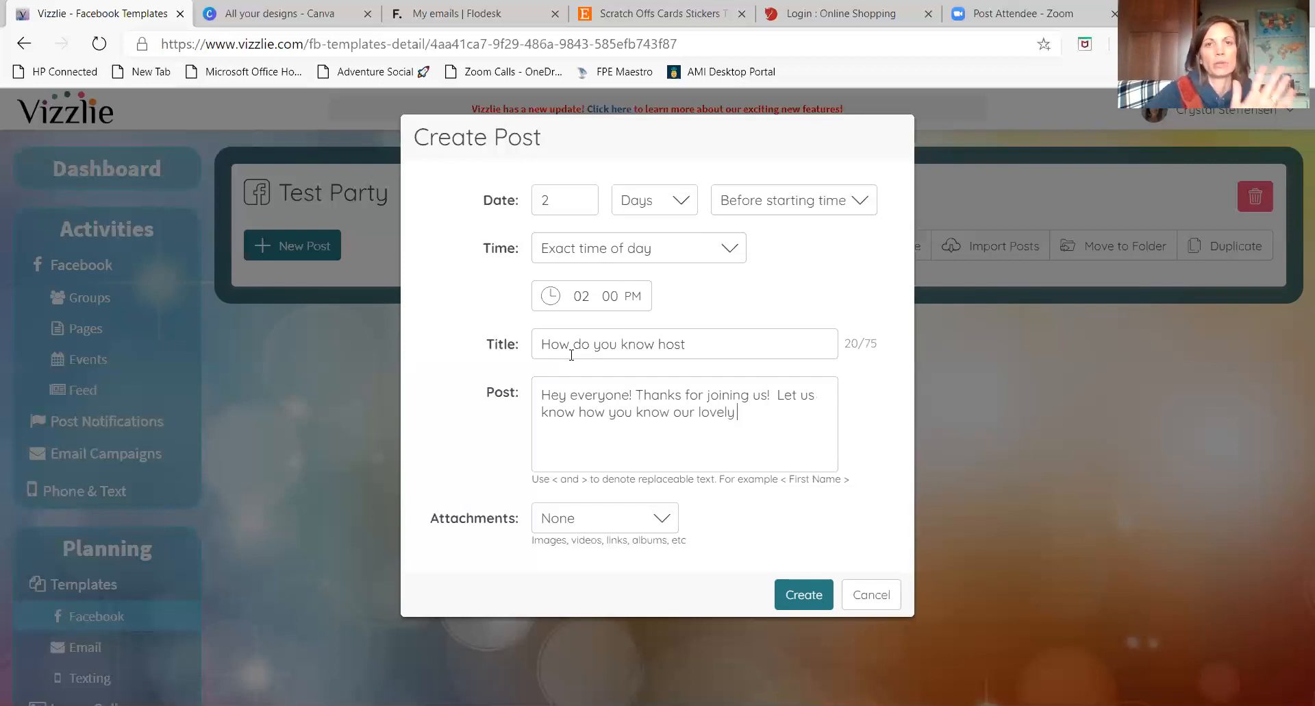
text( host!)
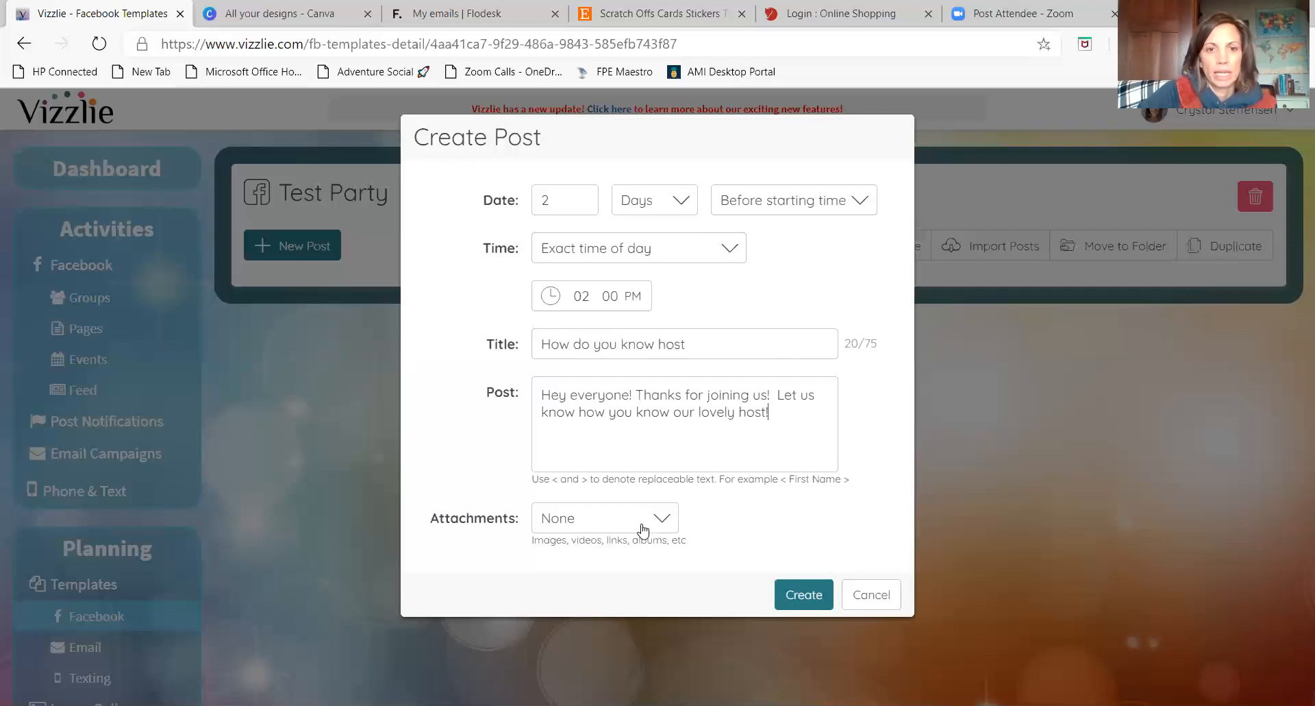
Set the post's attachment type to Image and select the photo of a woman with two girls from the Images folder
click(664, 525)
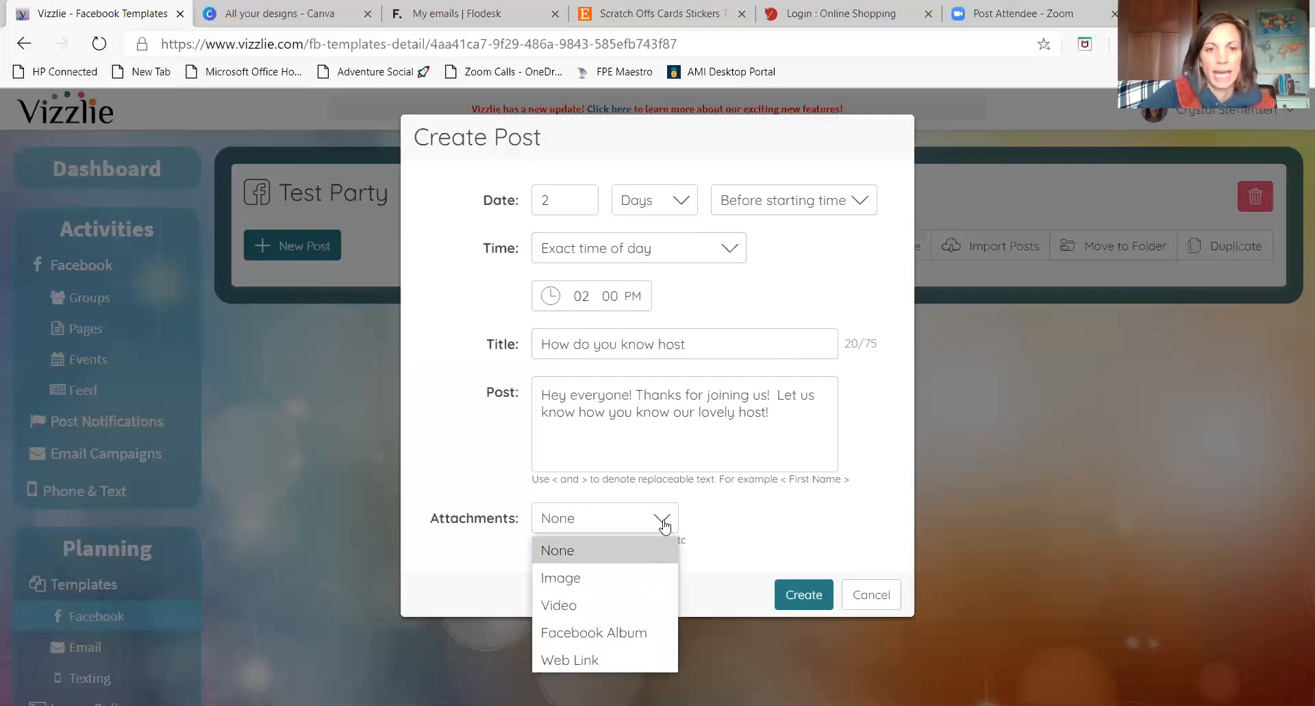
click(569, 578)
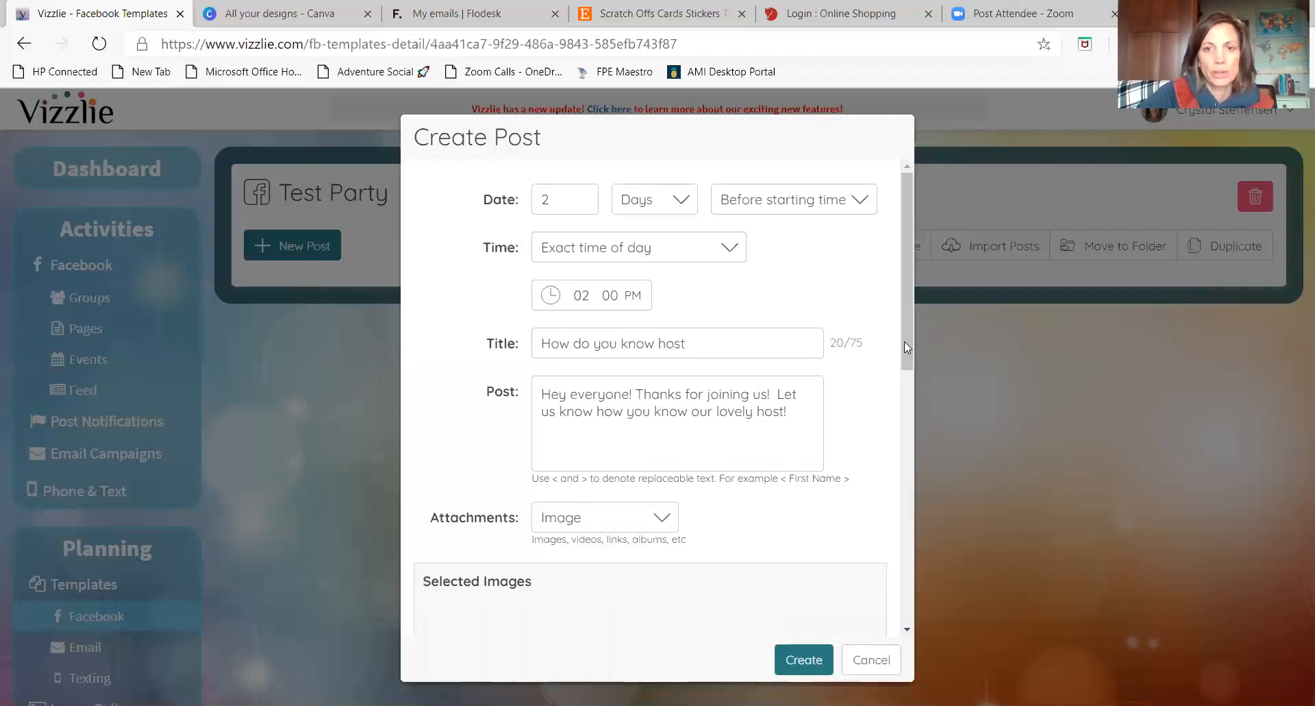
scroll(925, 456, down, 3)
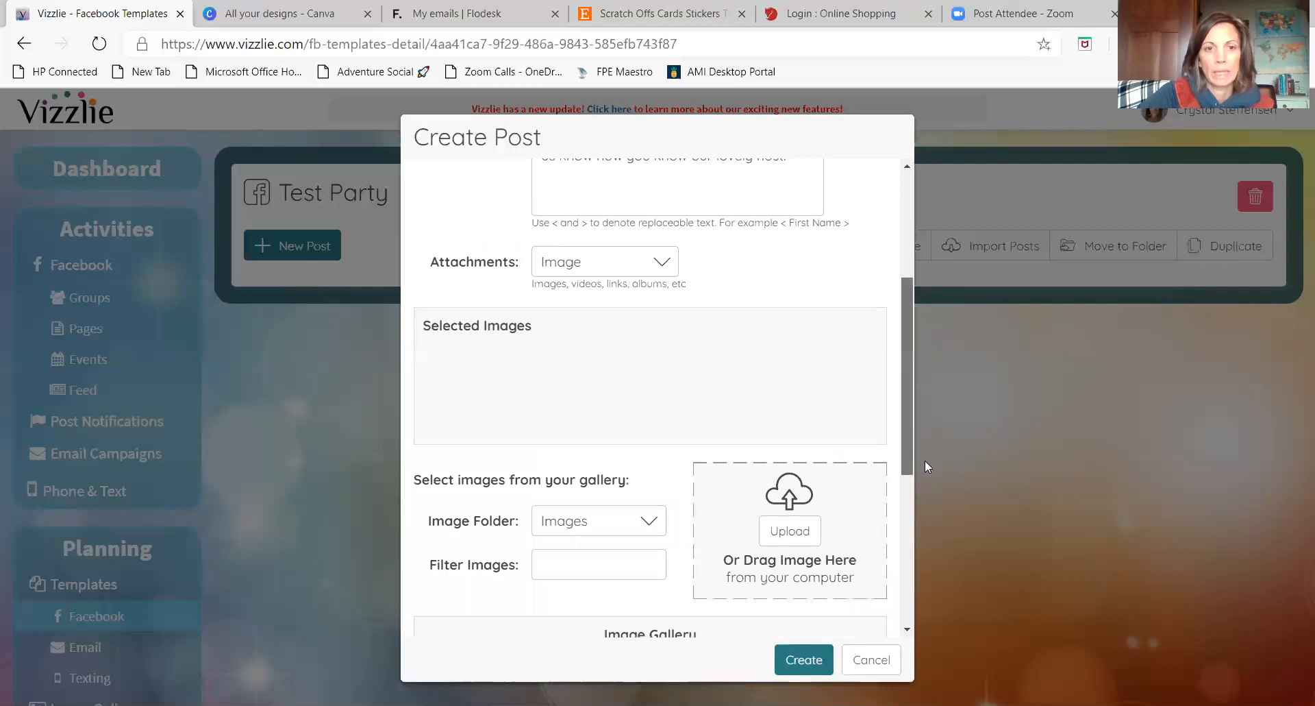
scroll(649, 455, down, 1)
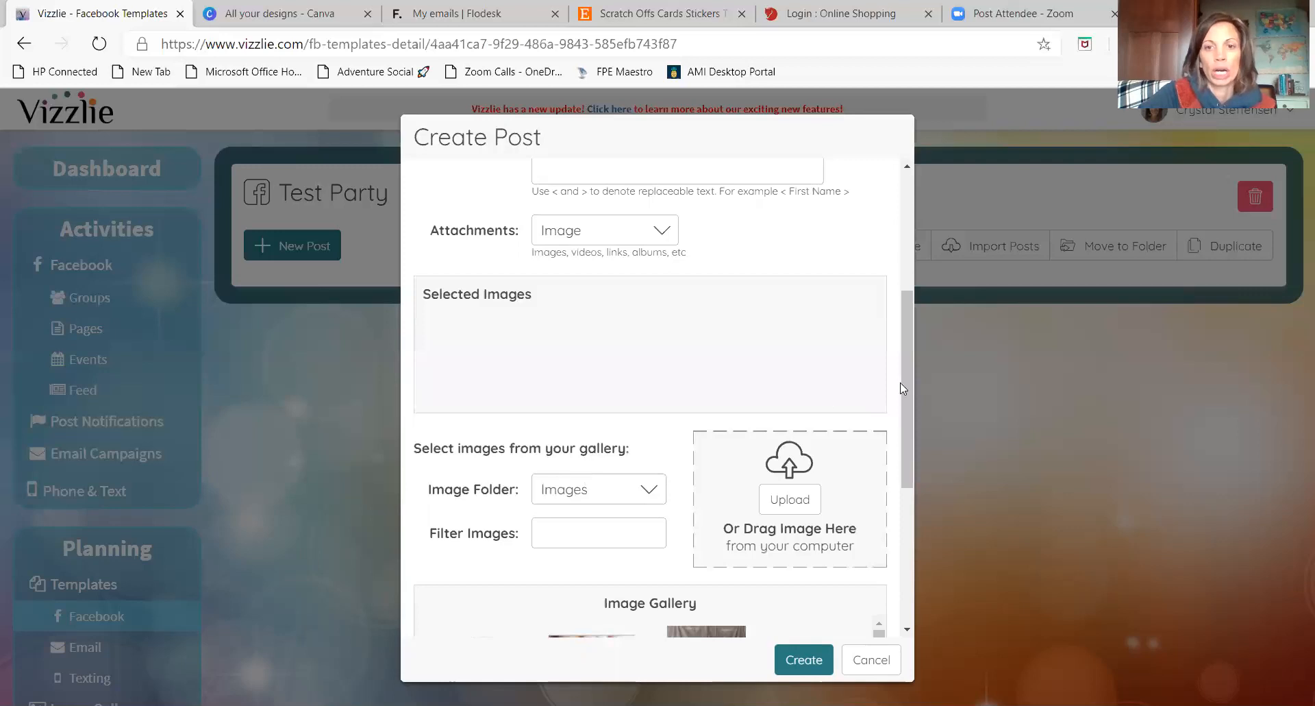
scroll(910, 445, down, 2)
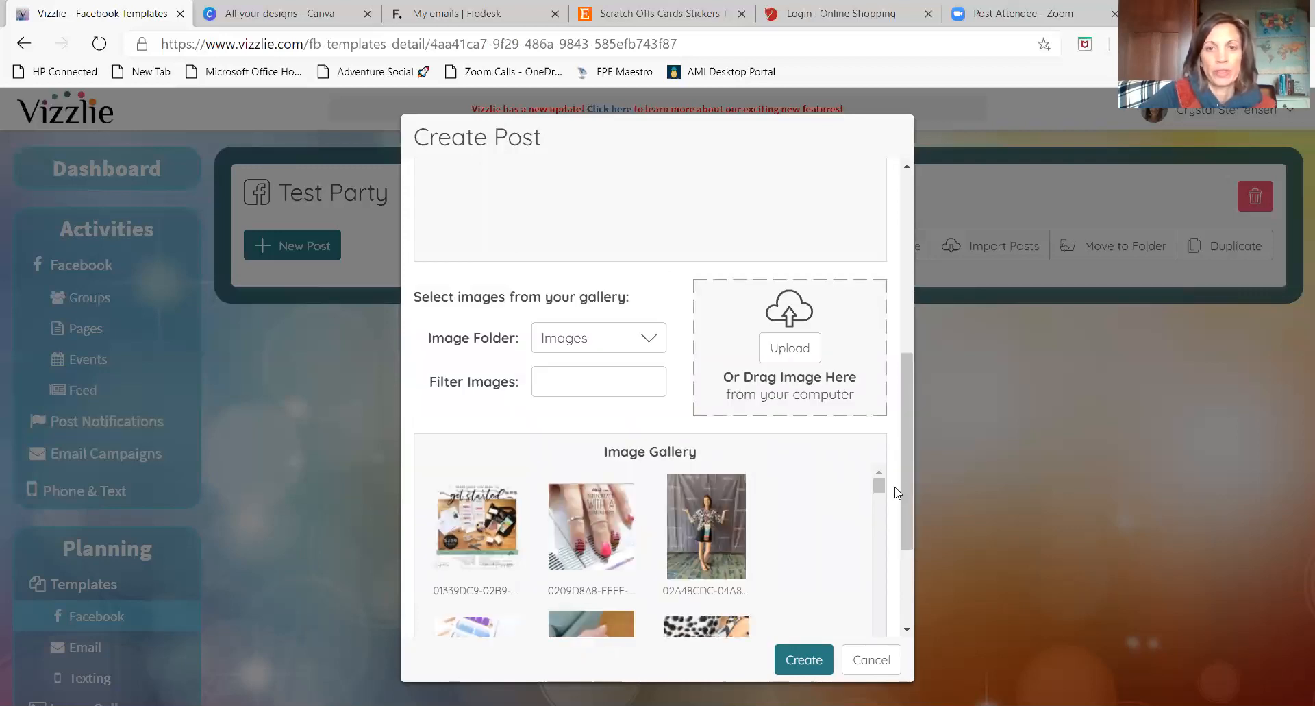
drag(902, 484, 909, 514)
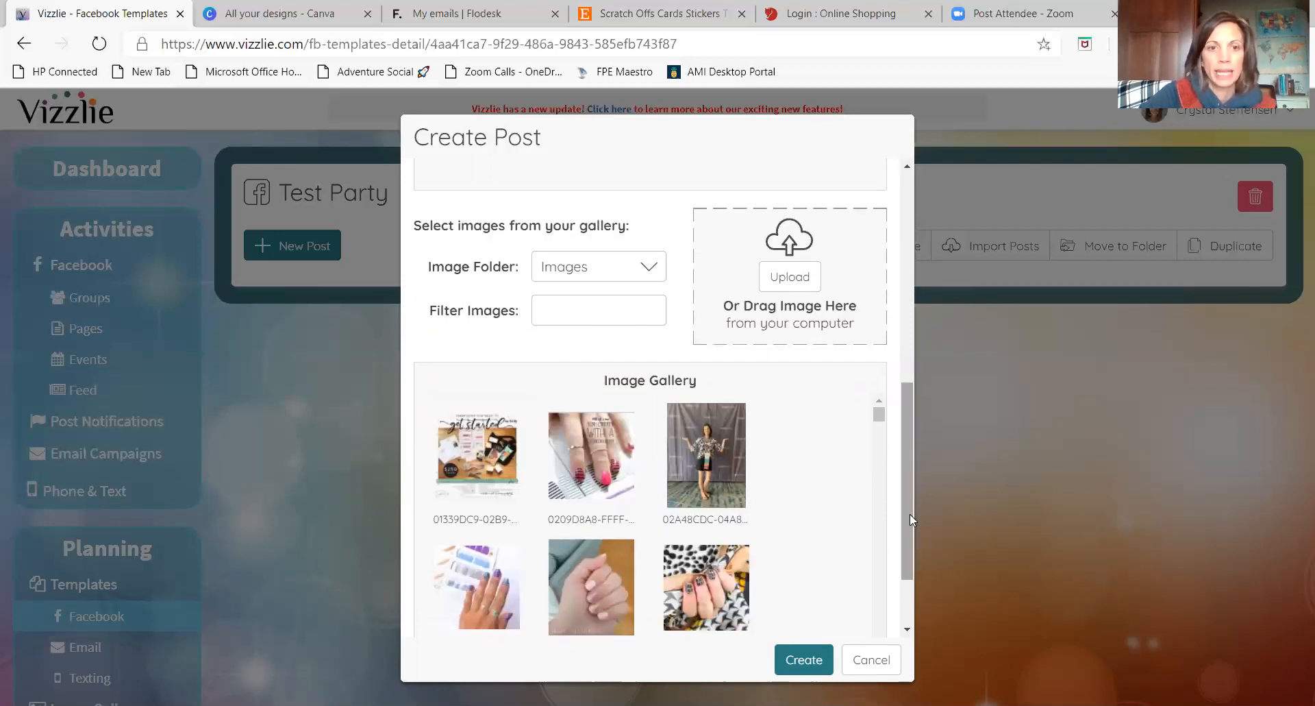
mouse_move(880, 419)
mouse_down()
mouse_move(892, 459)
mouse_move(890, 438)
mouse_up()
click(880, 403)
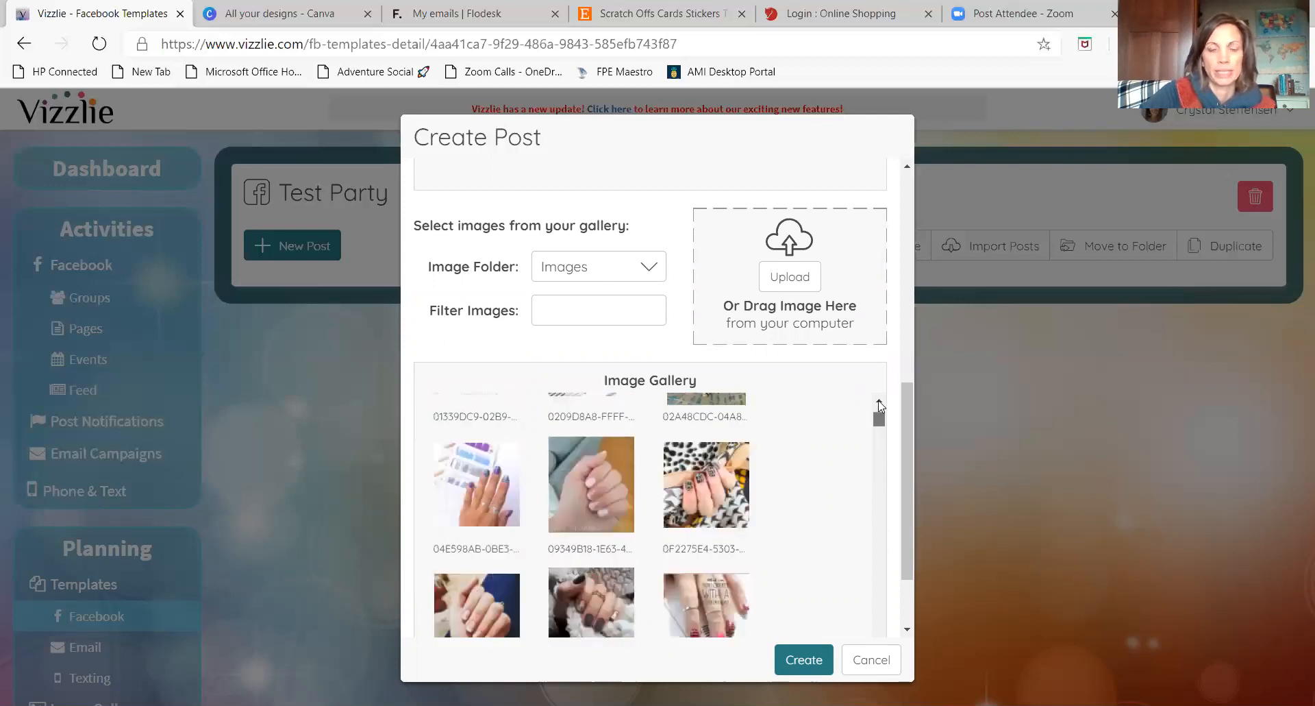
click(880, 403)
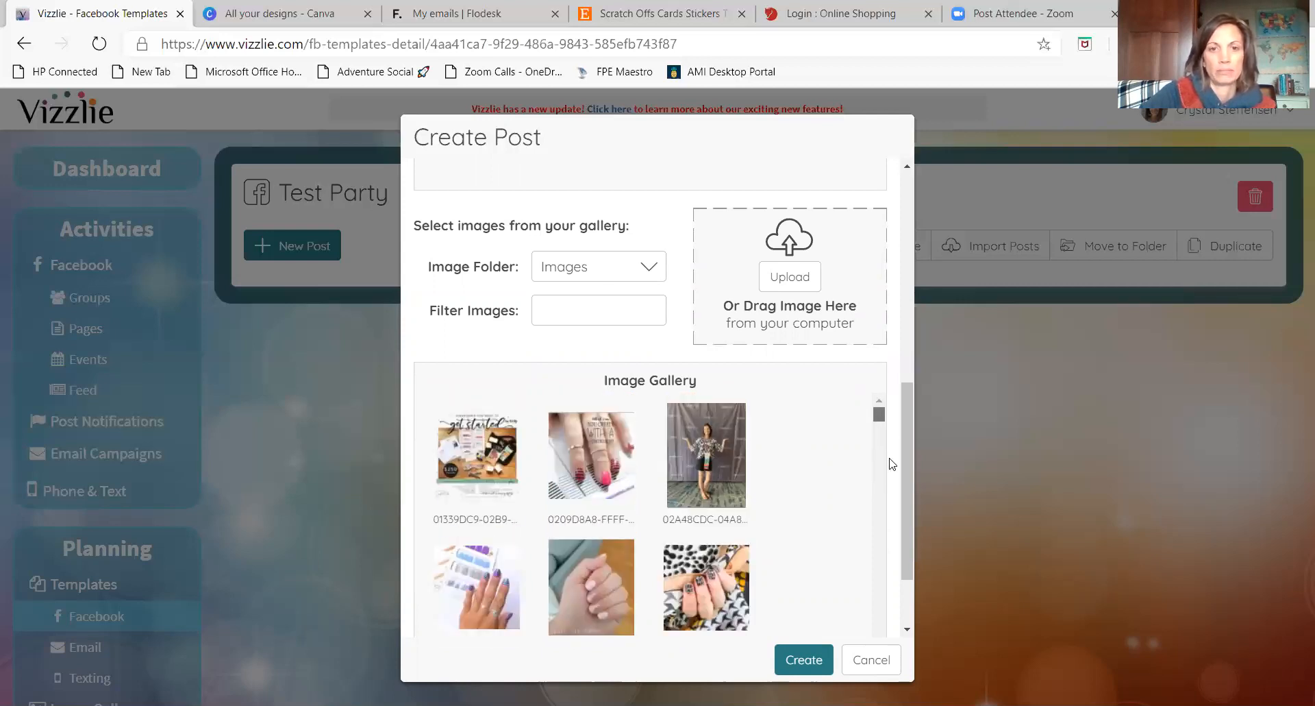
scroll(893, 466, down, 8)
scroll(893, 473, down, 1)
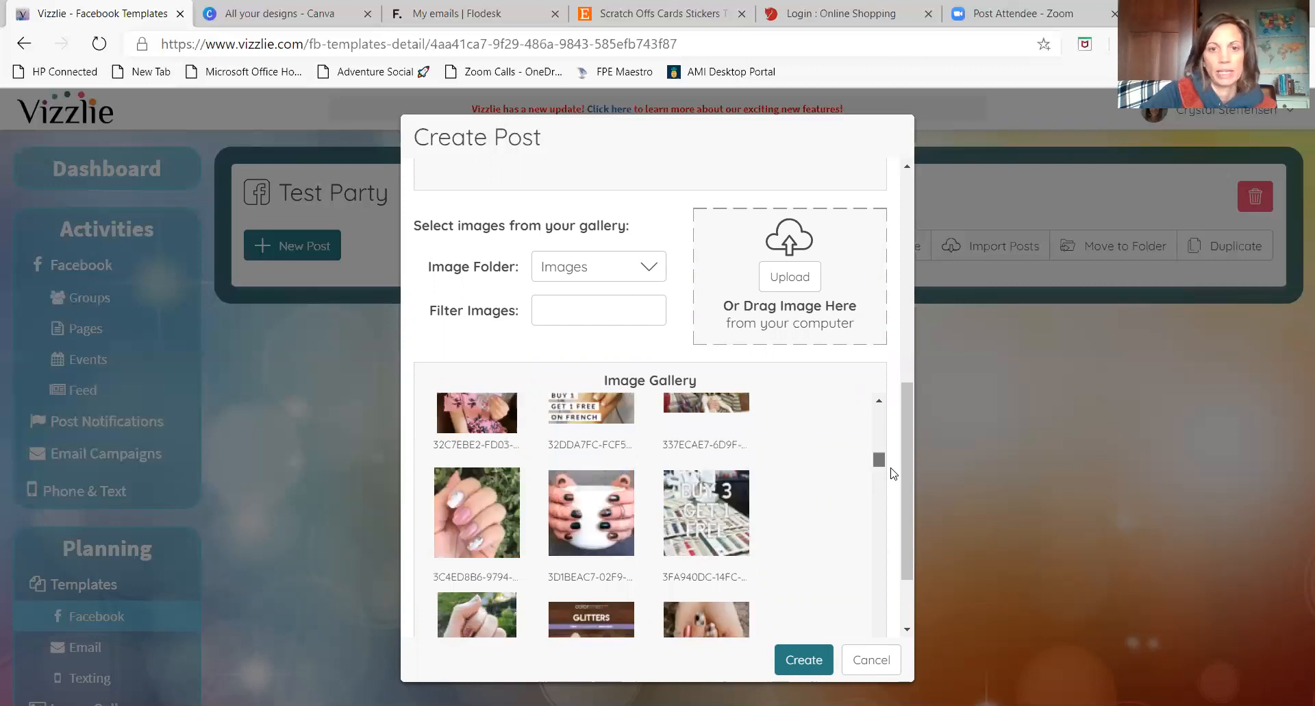
scroll(892, 477, down, 2)
scroll(895, 477, down, 1)
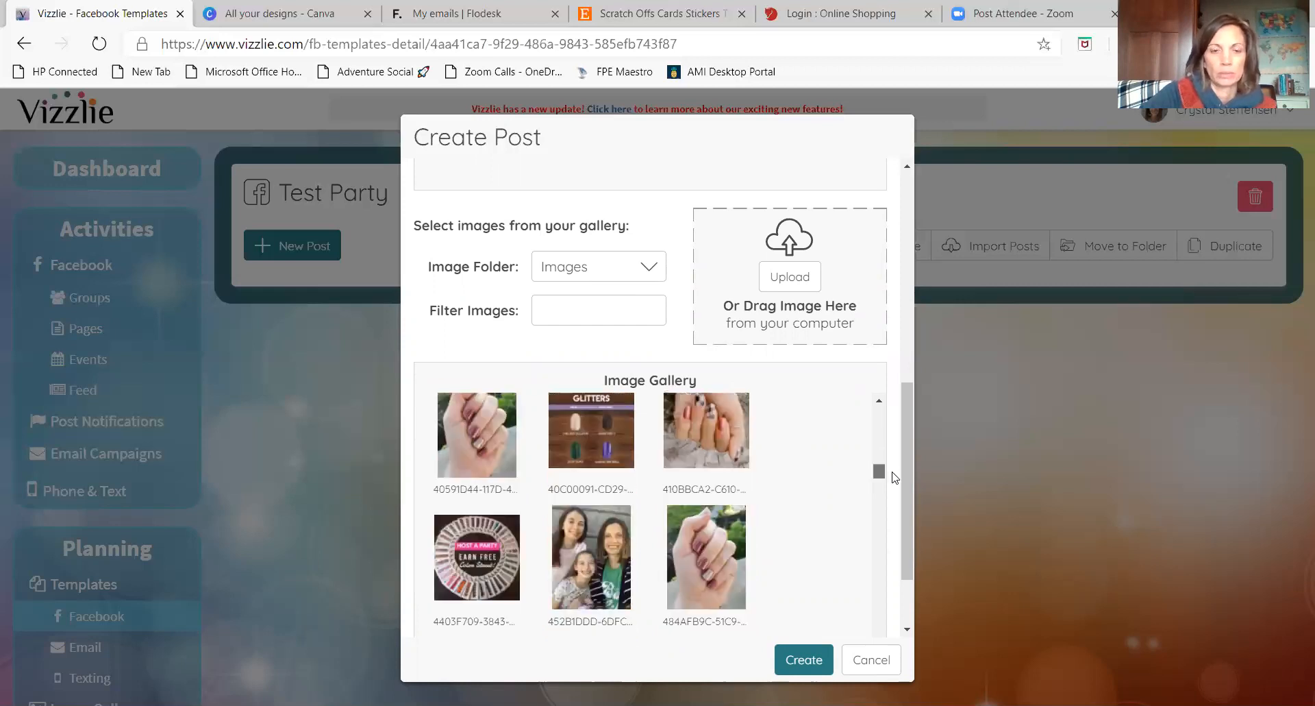
click(601, 560)
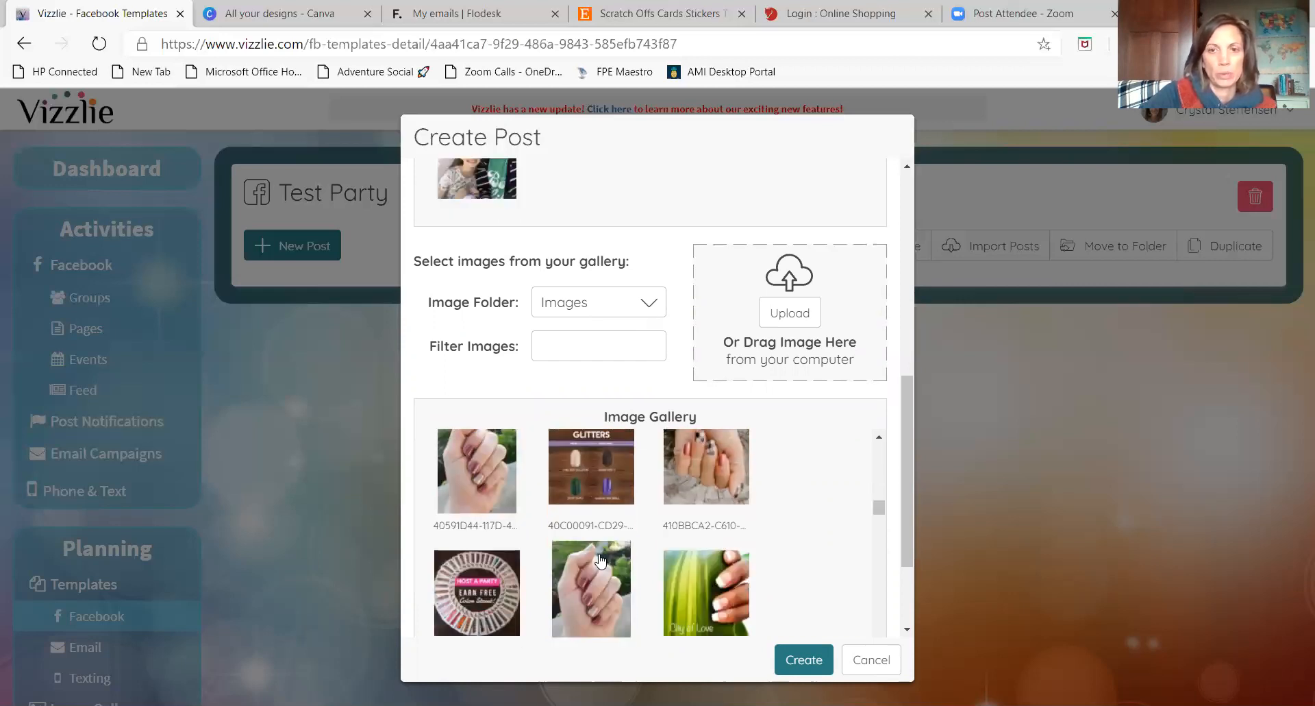
Add the nail photos beginning 410BBCA2 and 40591D44 from the image gallery to the post's selected images
scroll(901, 339, up, 4)
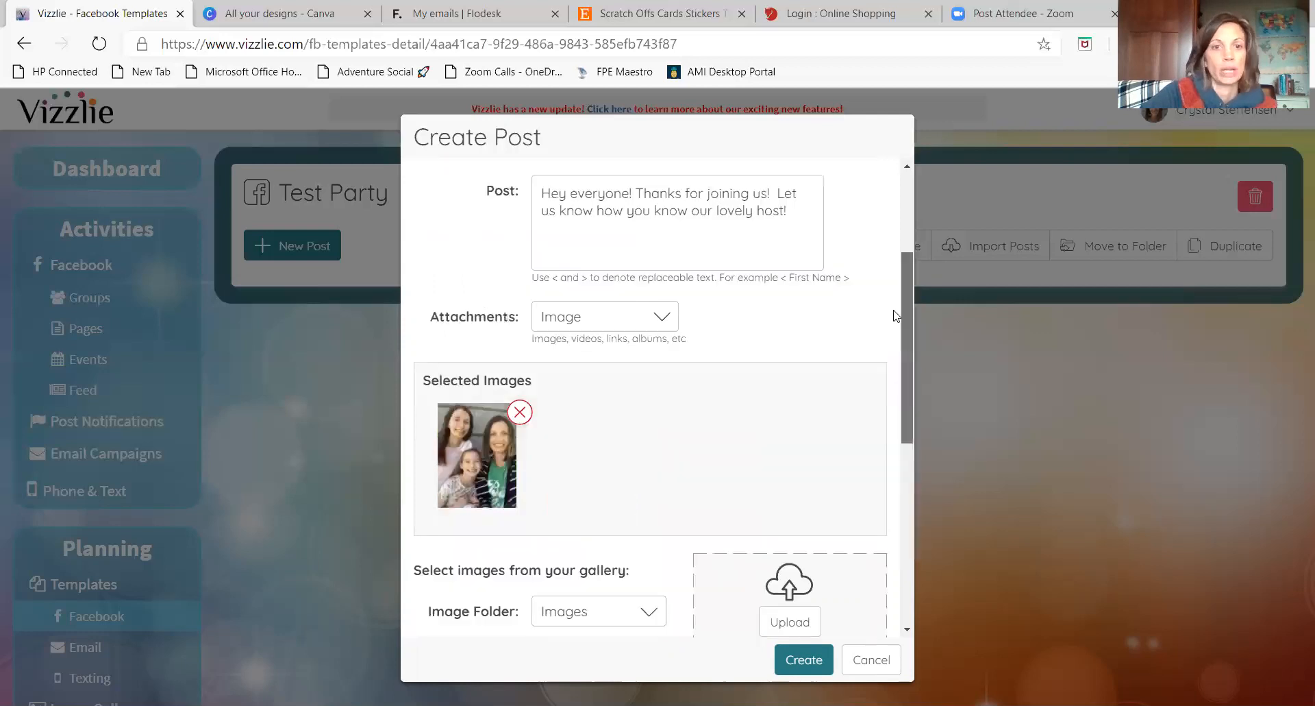
scroll(896, 315, up, 1)
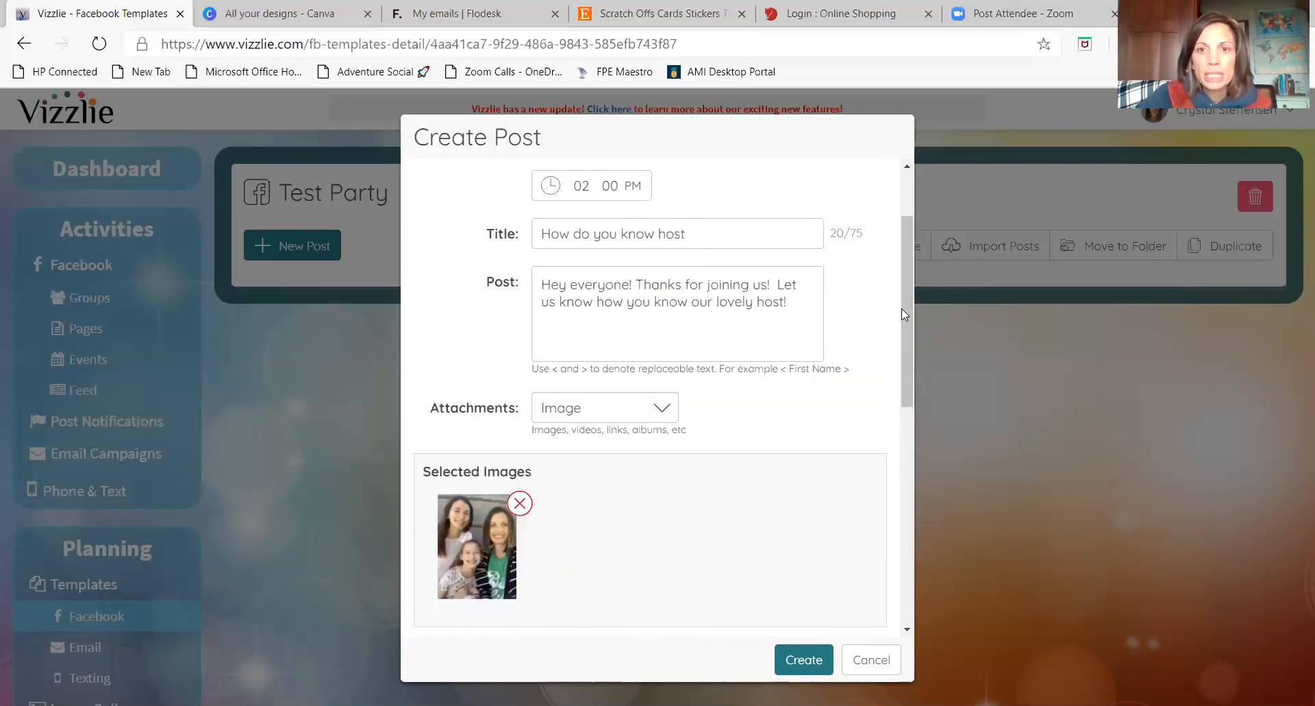
drag(903, 308, 910, 423)
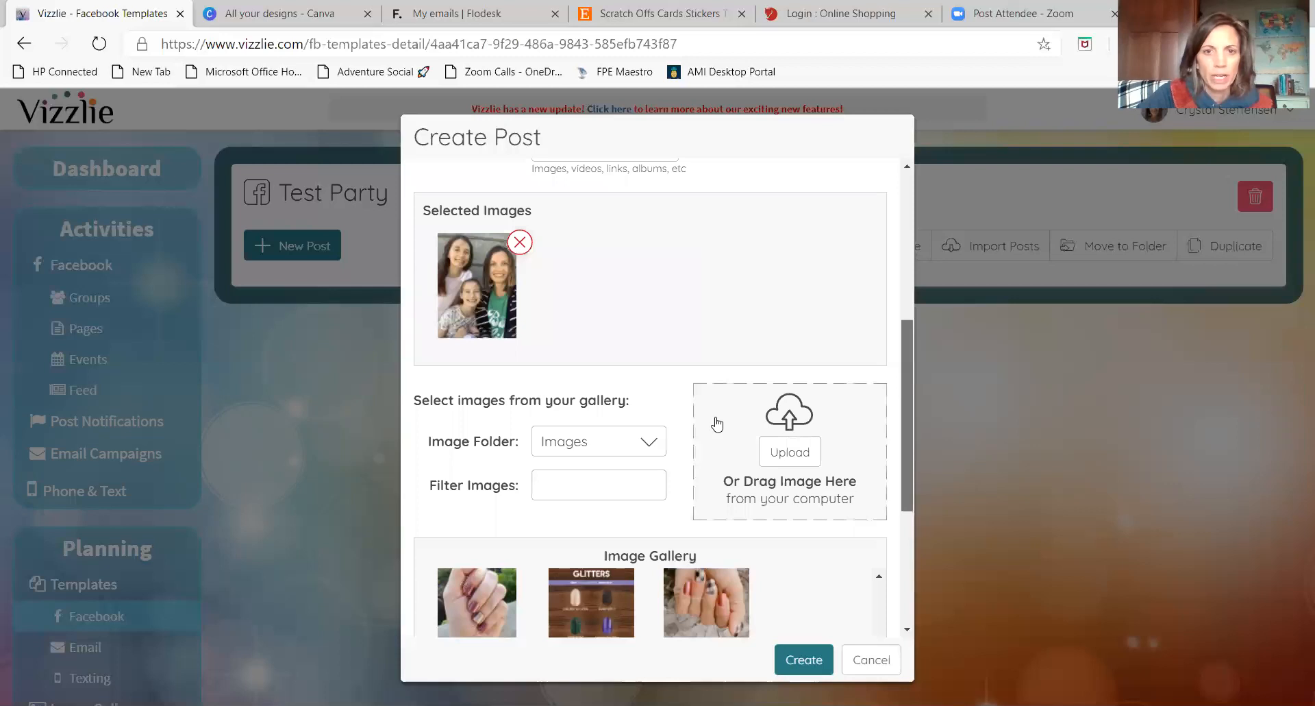
scroll(717, 425, down, 3)
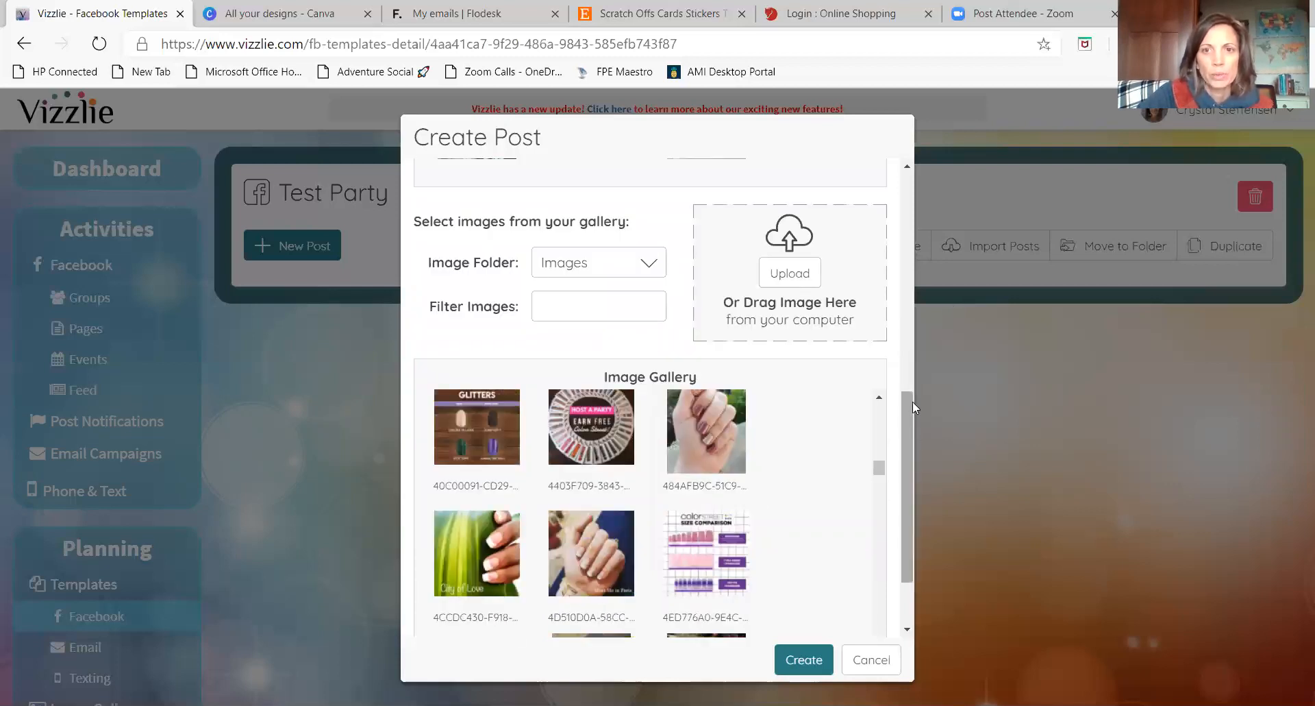
scroll(835, 377, up, 5)
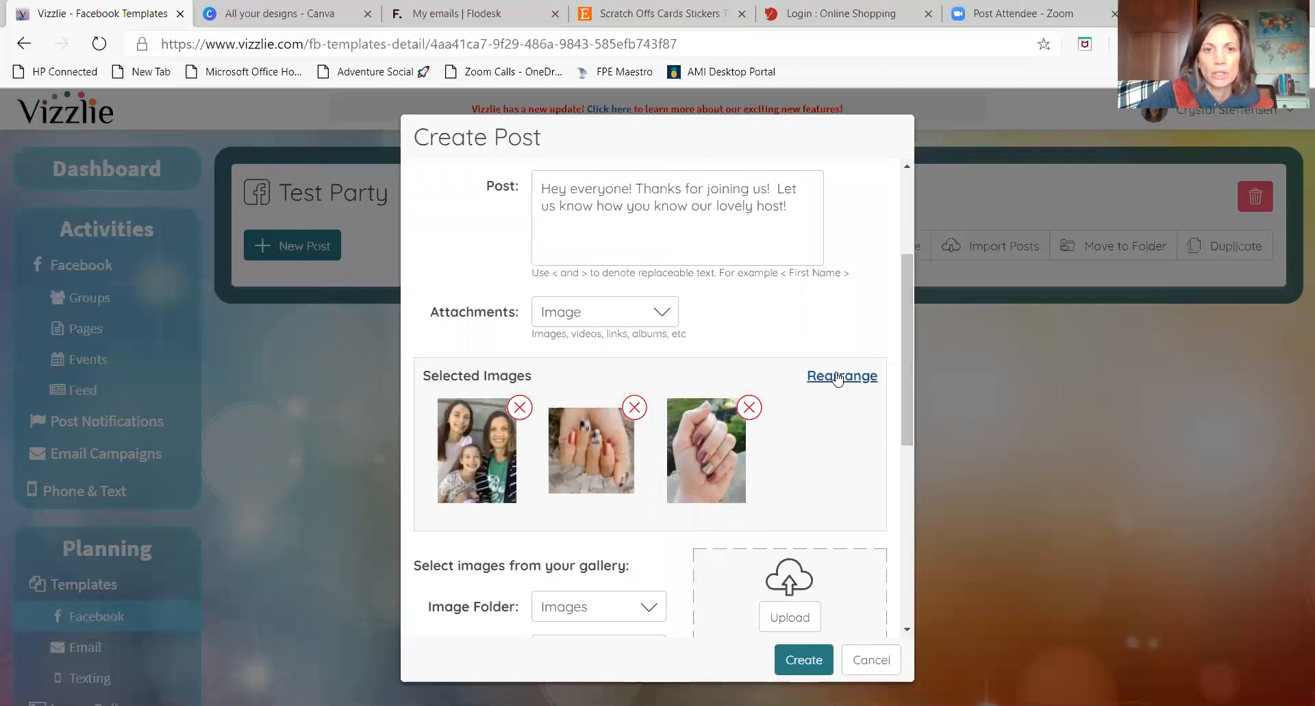
Rearrange the selected images so the single-hand nail photo is first and the family photo last, and create the post
click(837, 378)
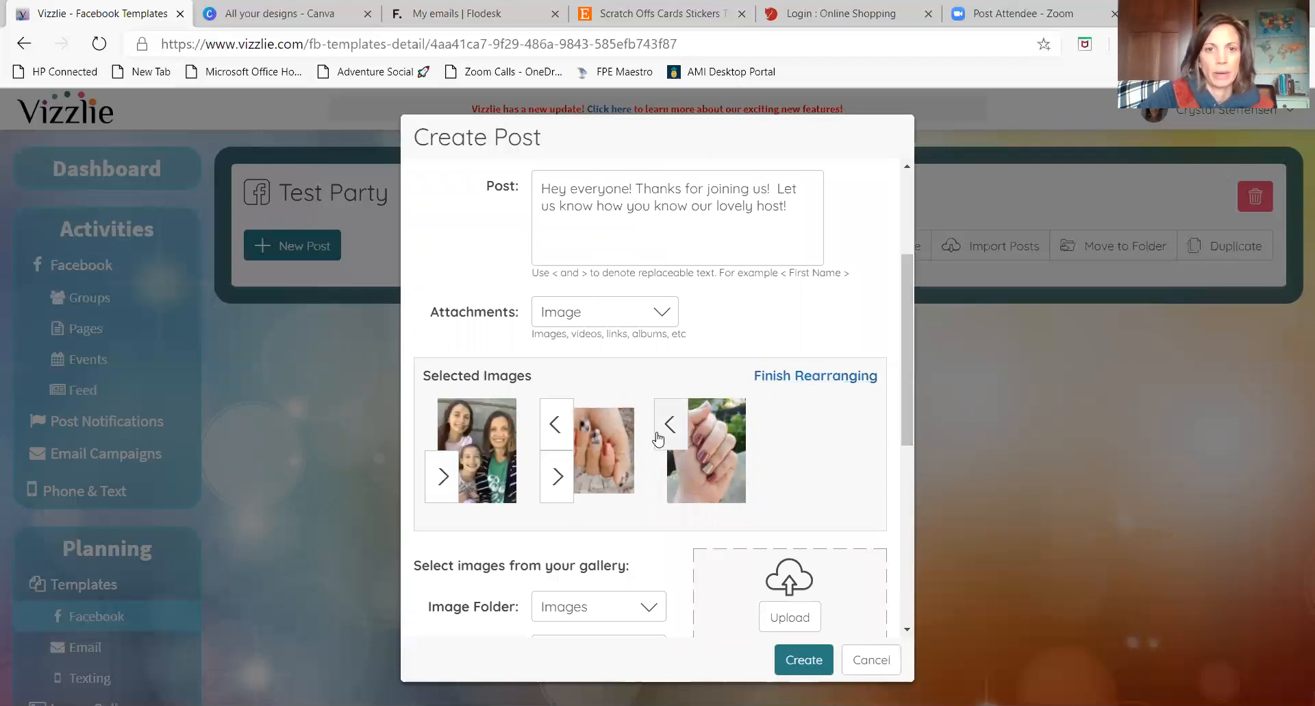
click(659, 439)
click(554, 425)
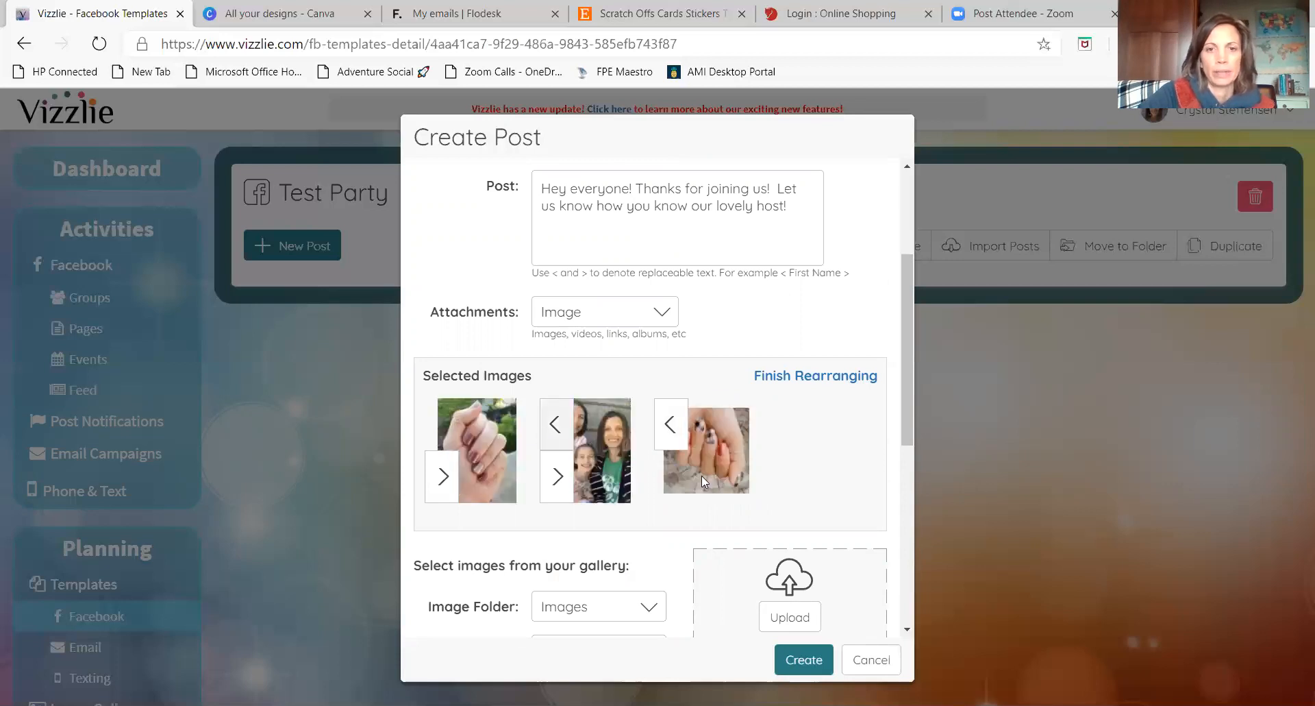
click(556, 476)
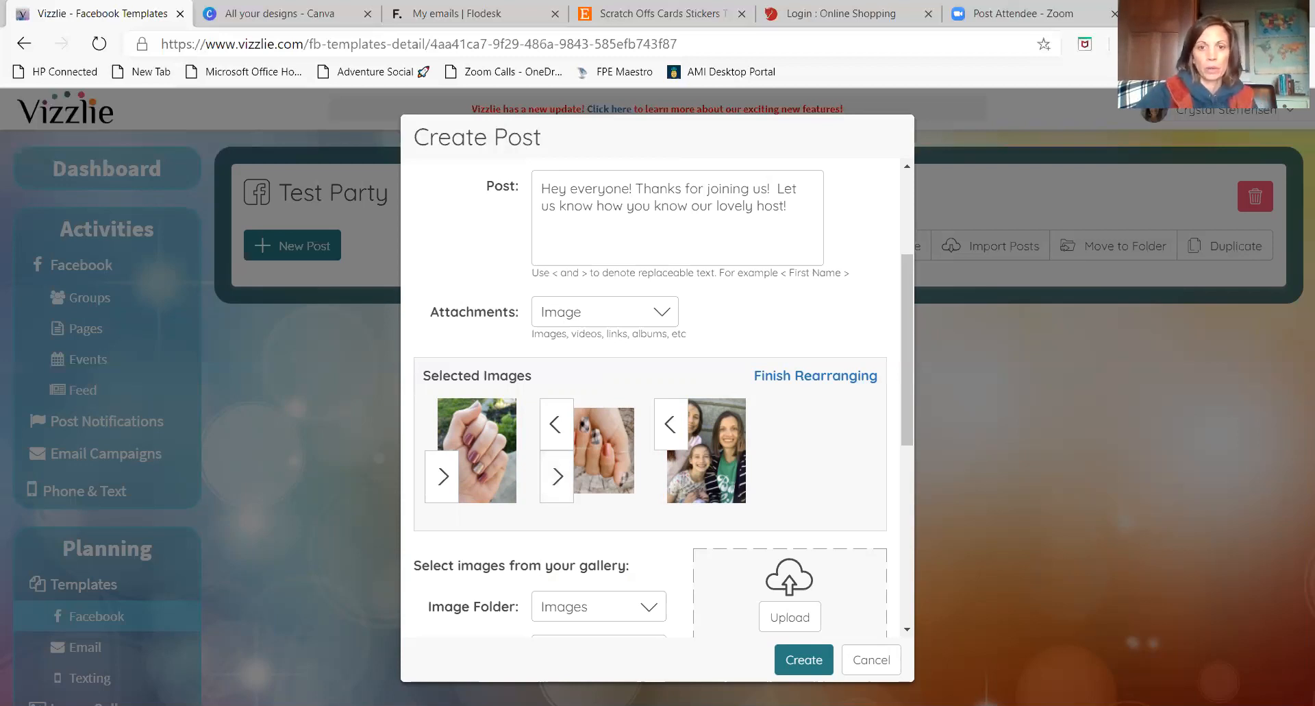
click(799, 662)
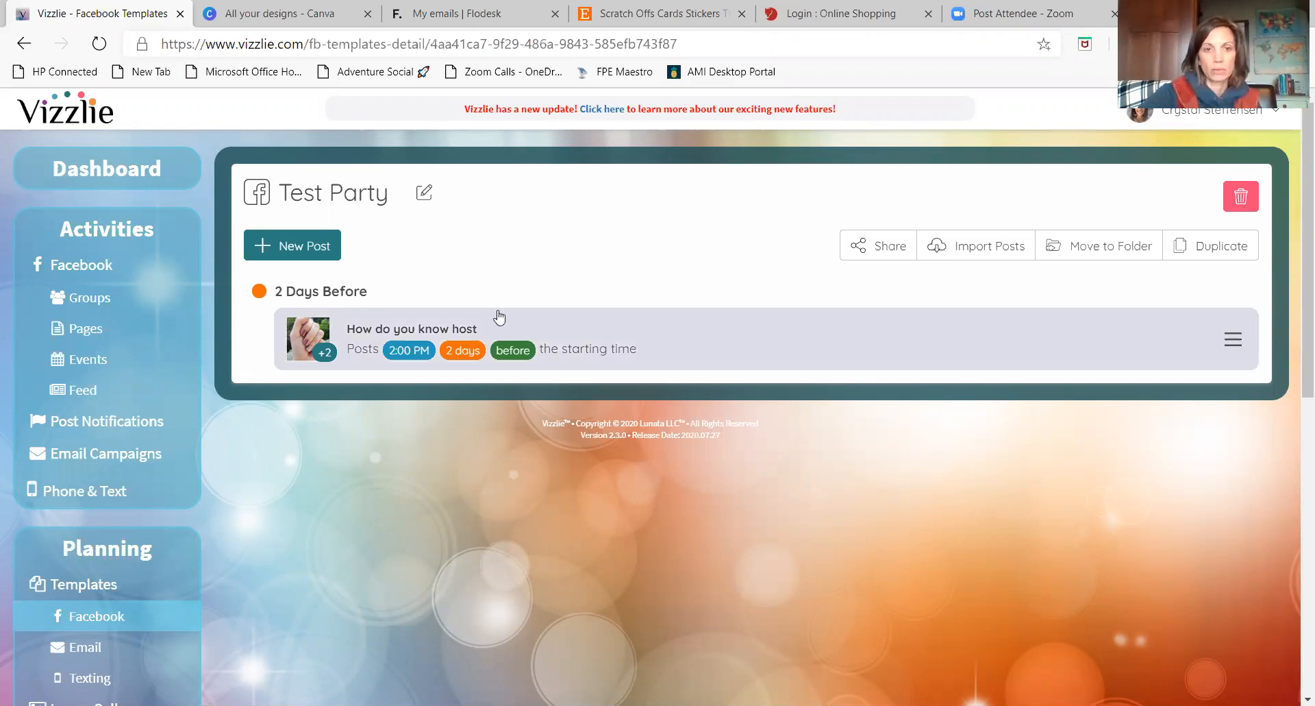
Open the "How do you know host" post for editing, review its settings, and close it without changes
click(1225, 341)
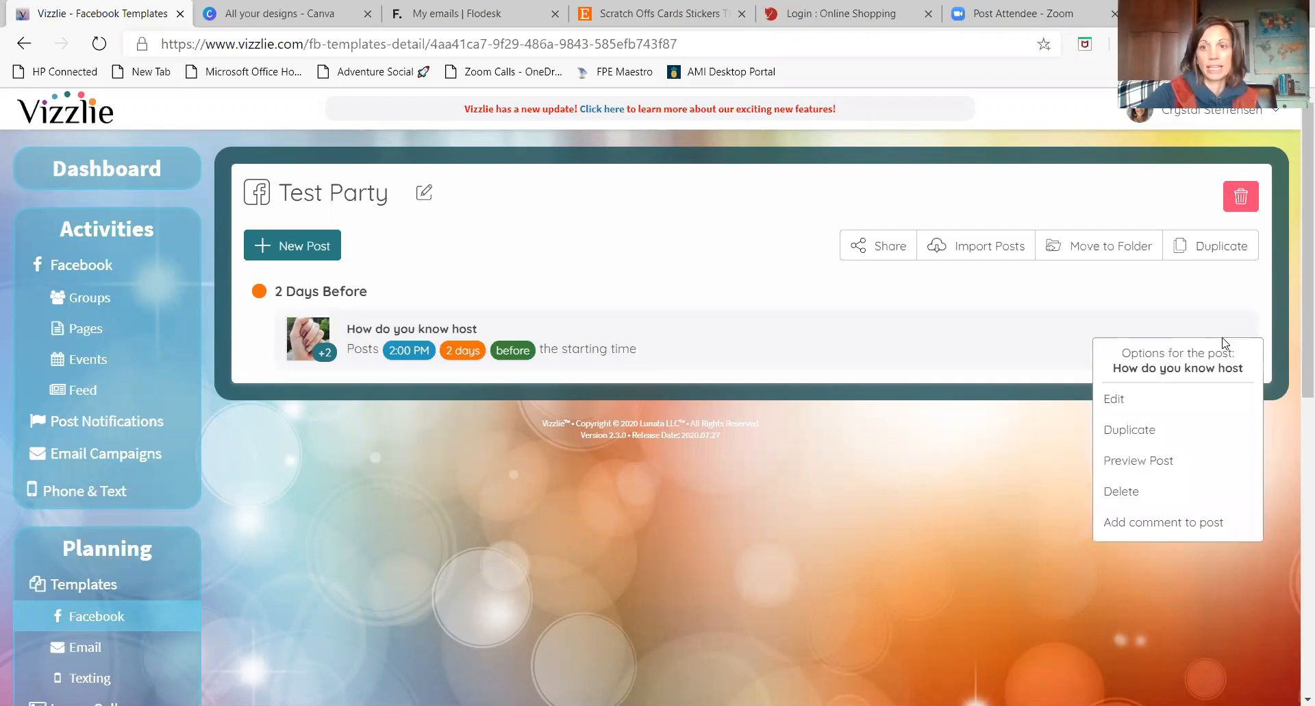
click(1113, 402)
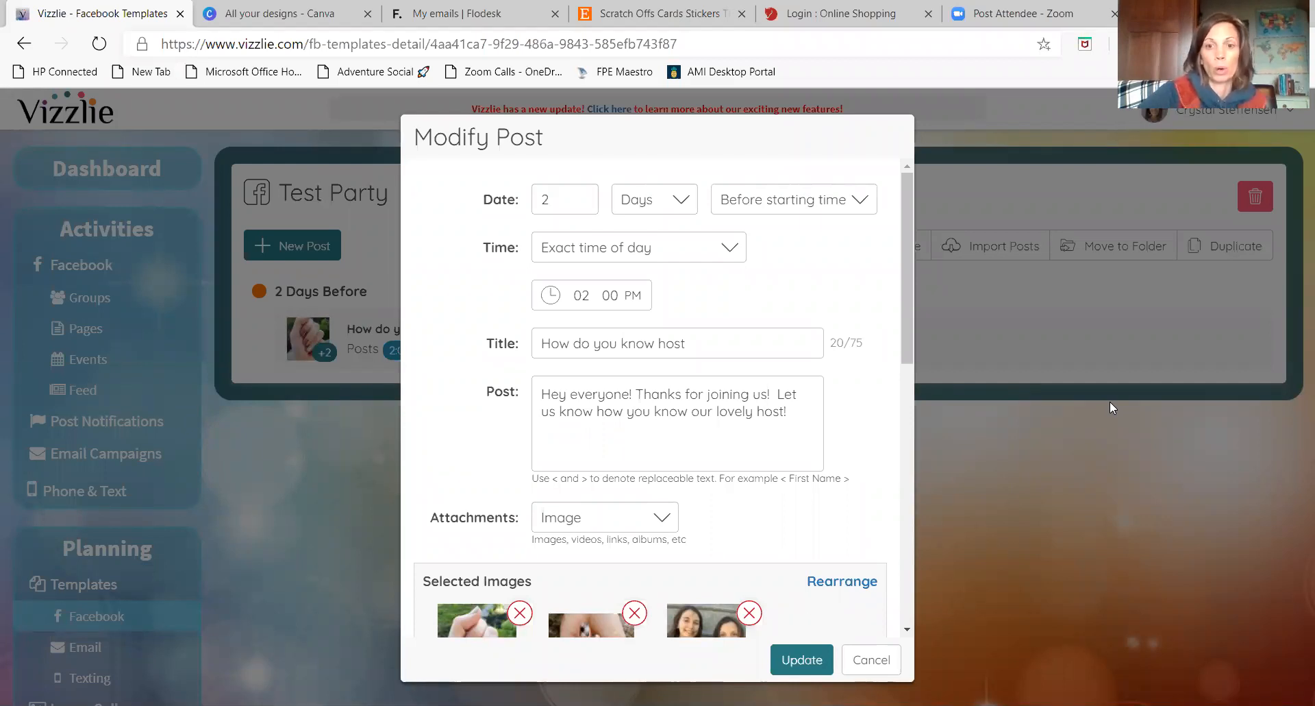
click(866, 661)
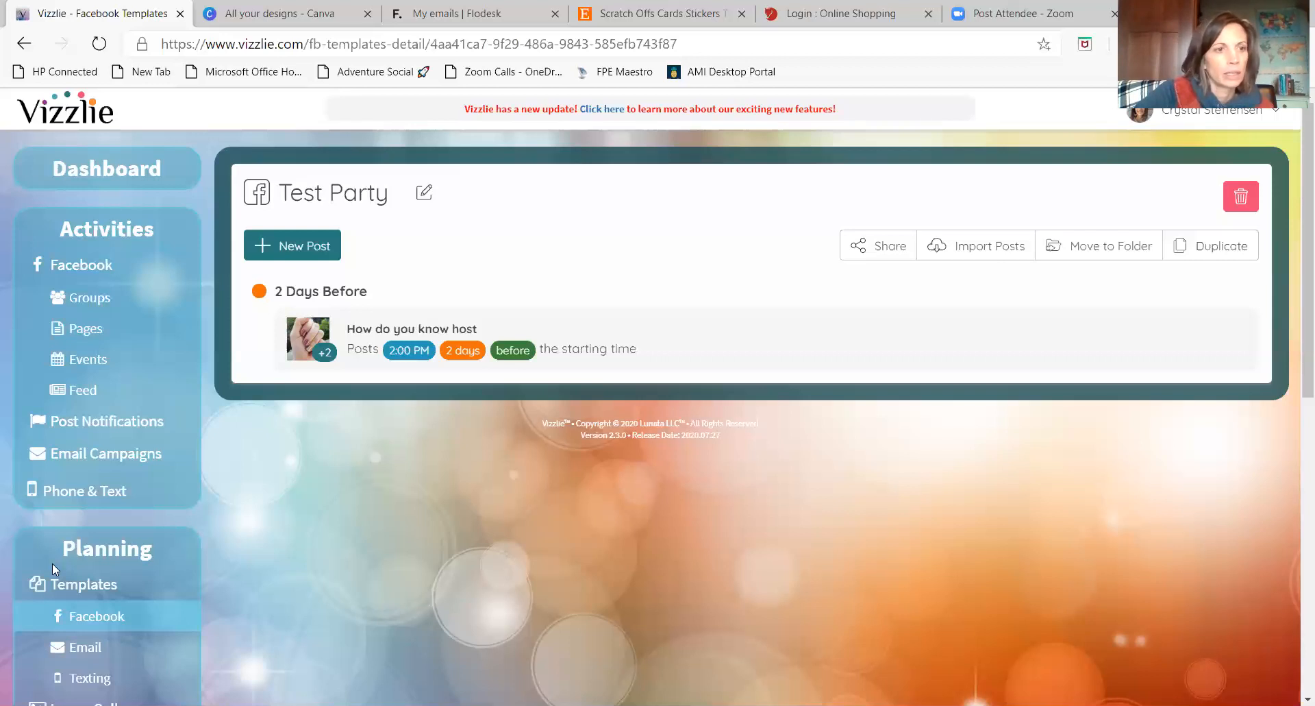
Open the Facebook groups page, view the first tracked group's overview, and return to the groups list
click(82, 307)
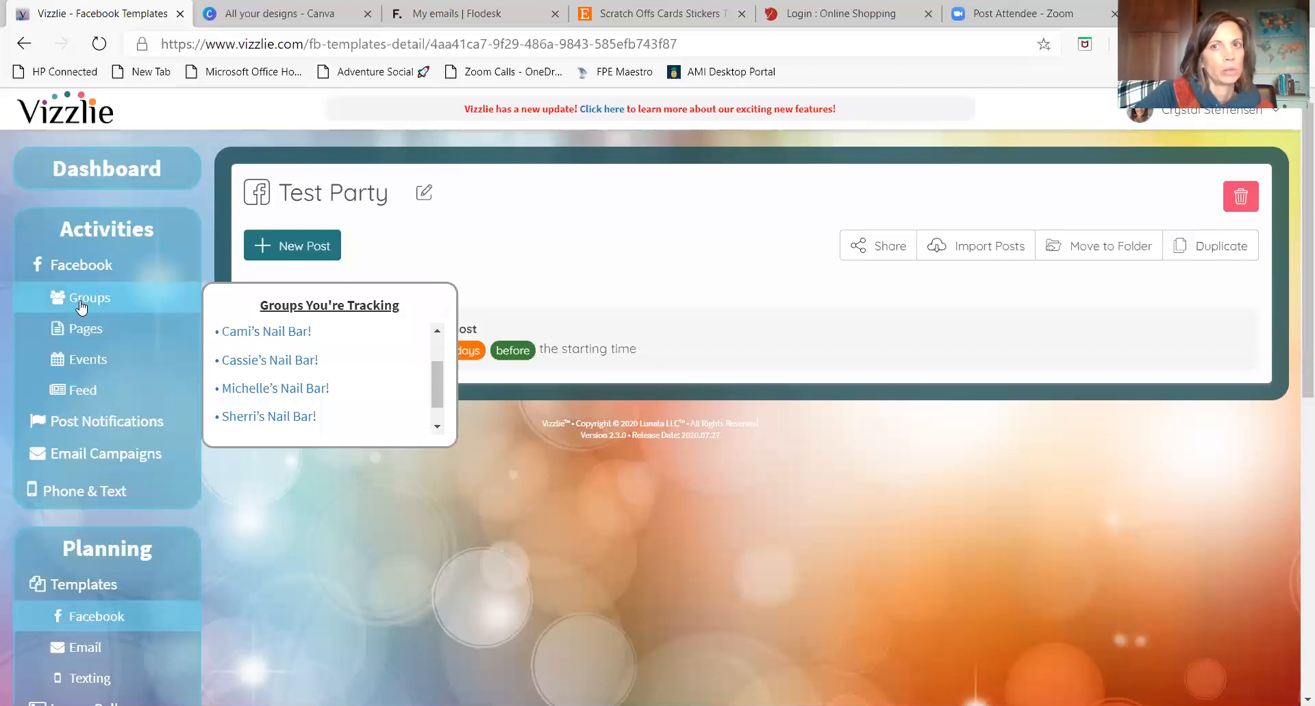
click(79, 300)
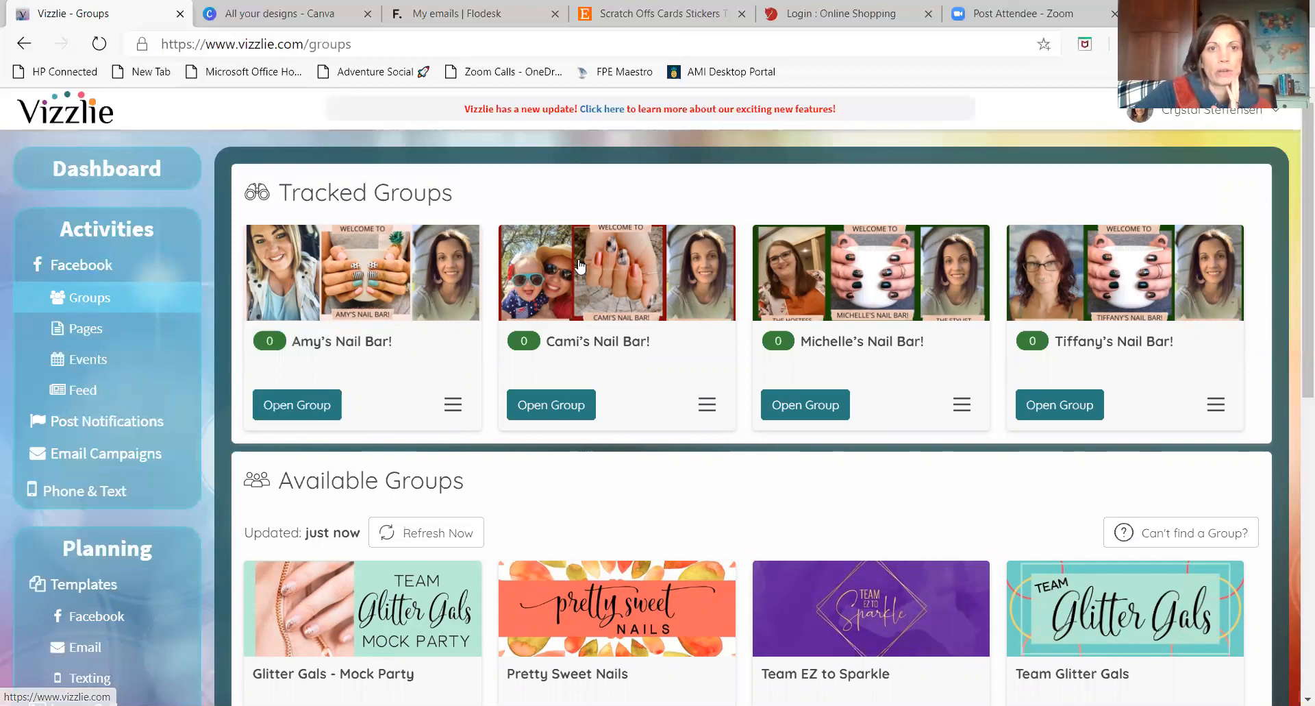
click(451, 375)
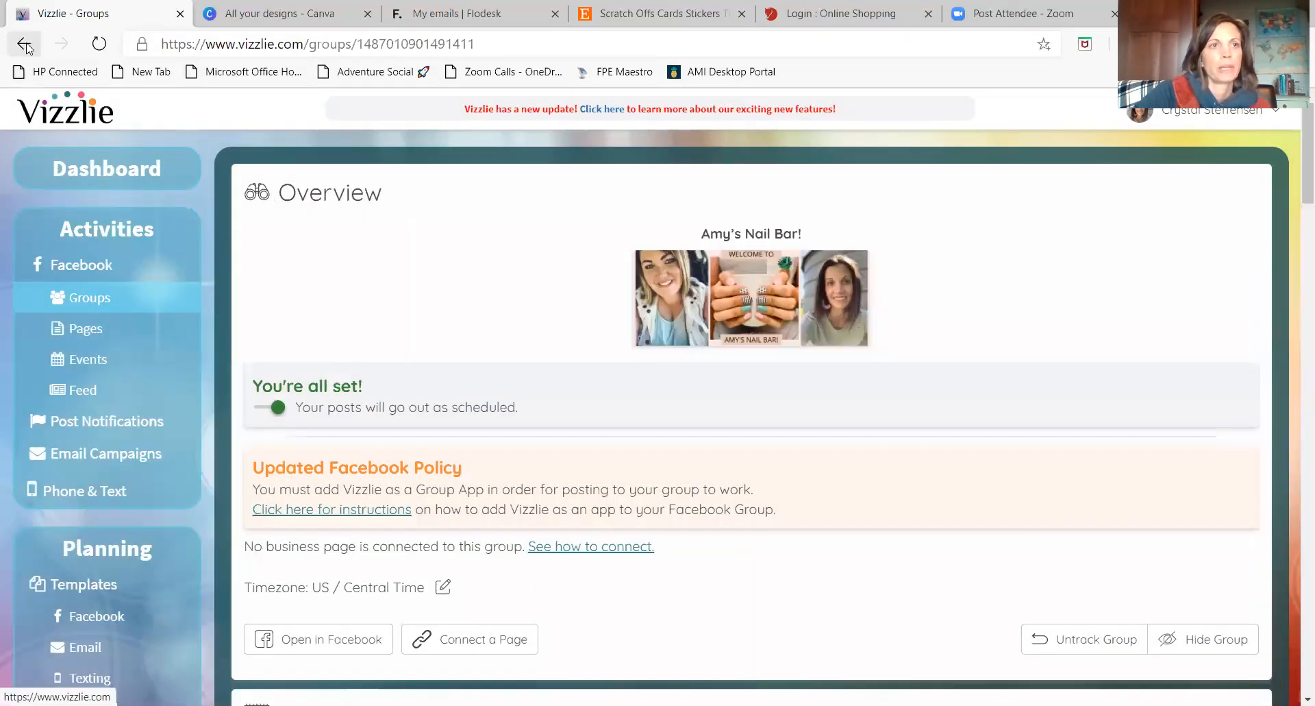
click(25, 45)
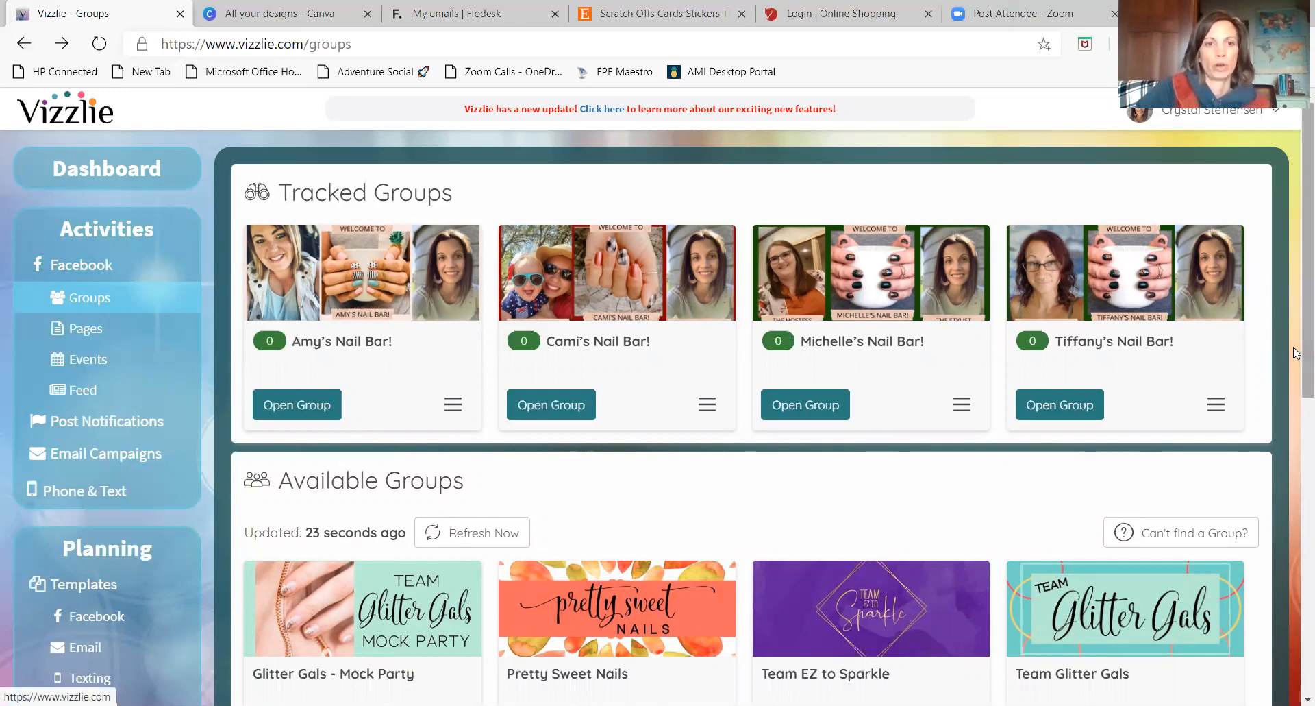
Look through the available groups and reopen the first tracked group's overview
scroll(1297, 411, down, 2)
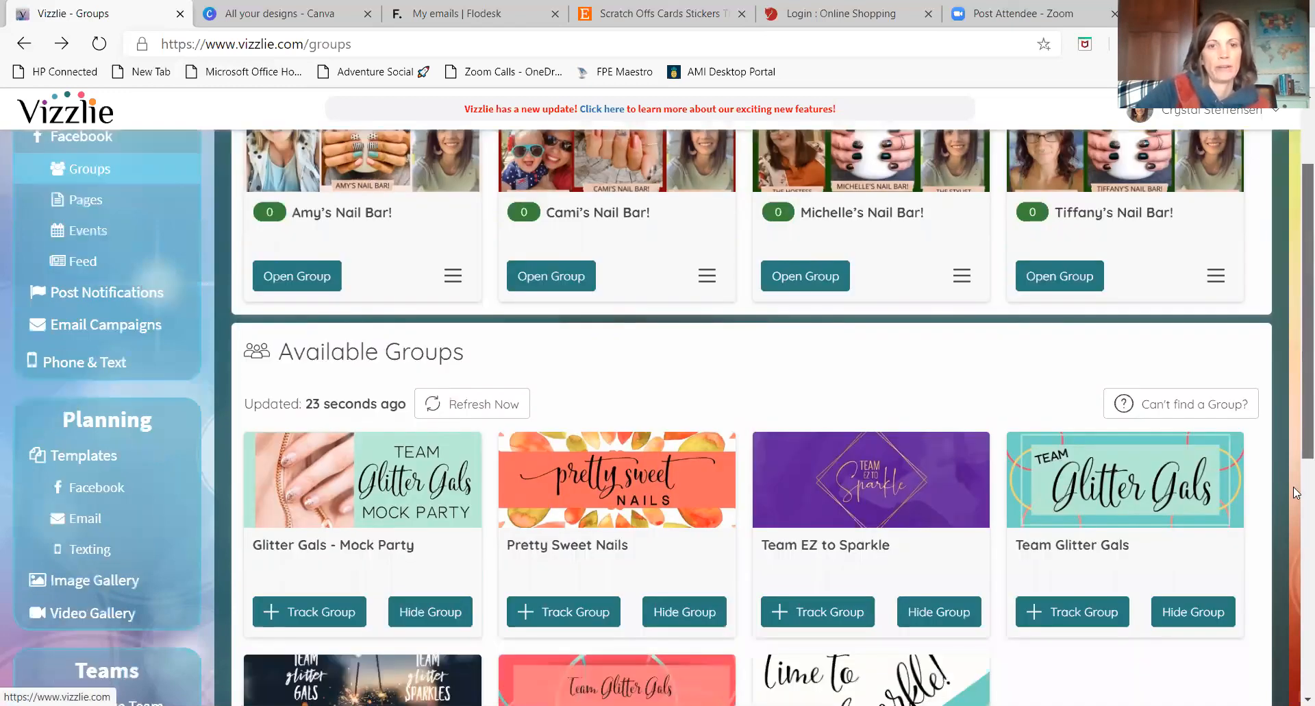
scroll(1297, 411, down, 3)
scroll(1297, 331, up, 5)
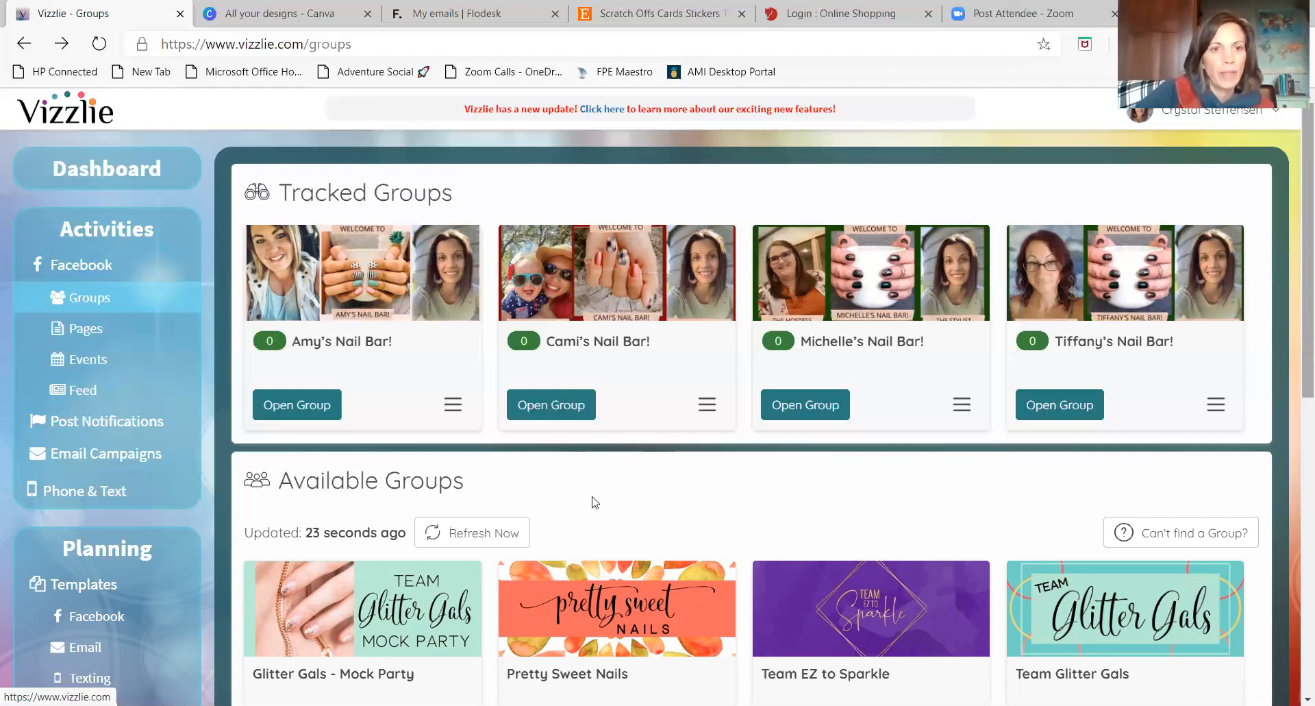
click(323, 407)
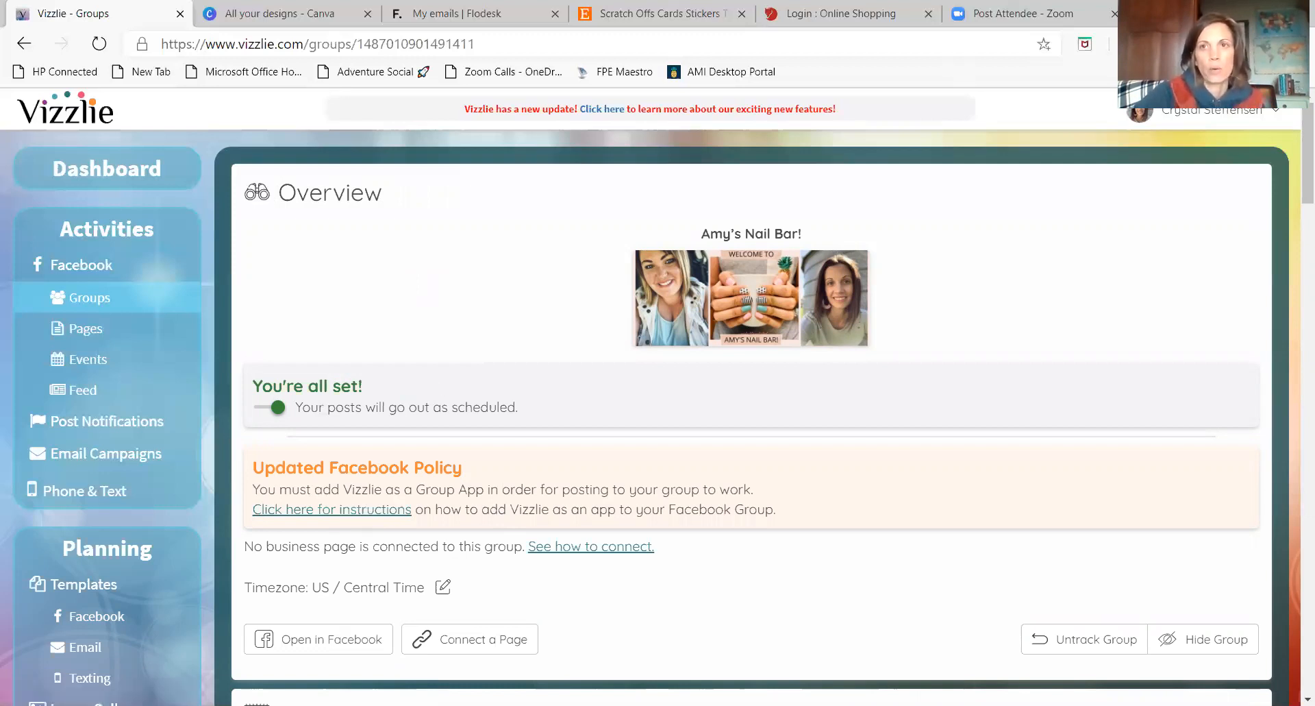
Open Facebook in a new browser tab and go to the first nail bar group among the shortcuts
key(ctrl+t)
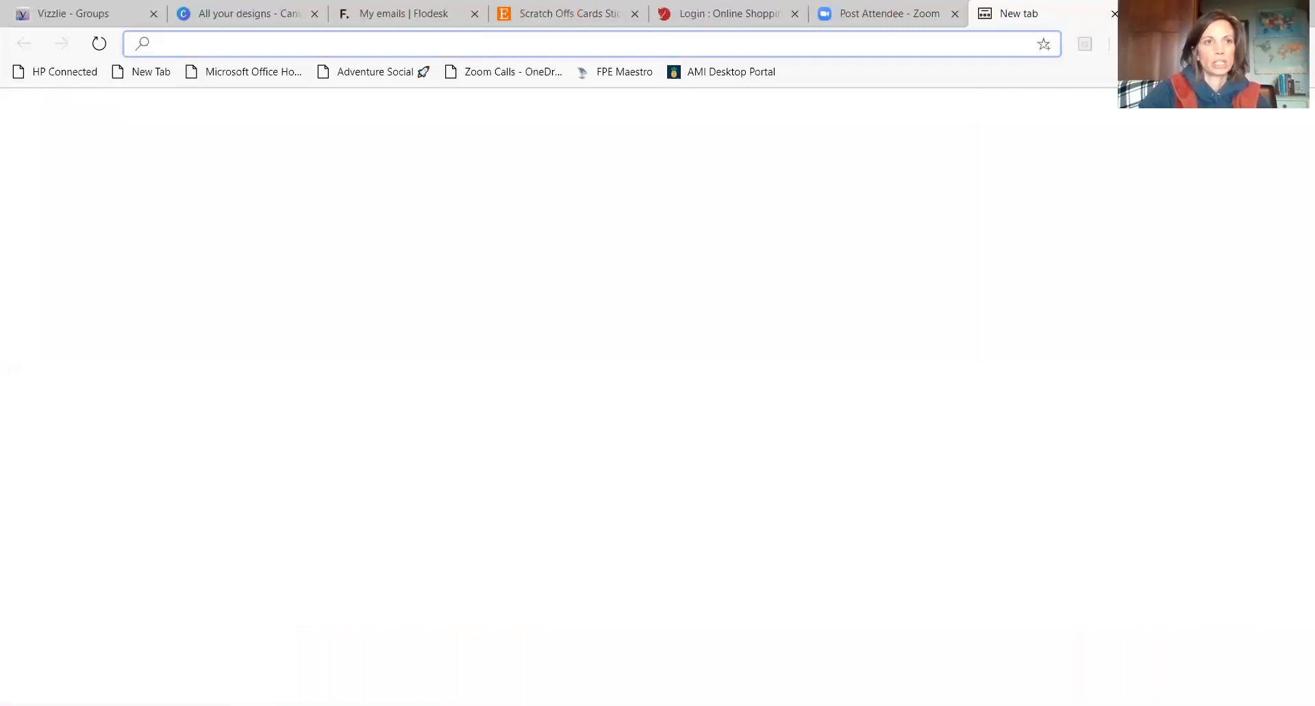
text(fa)
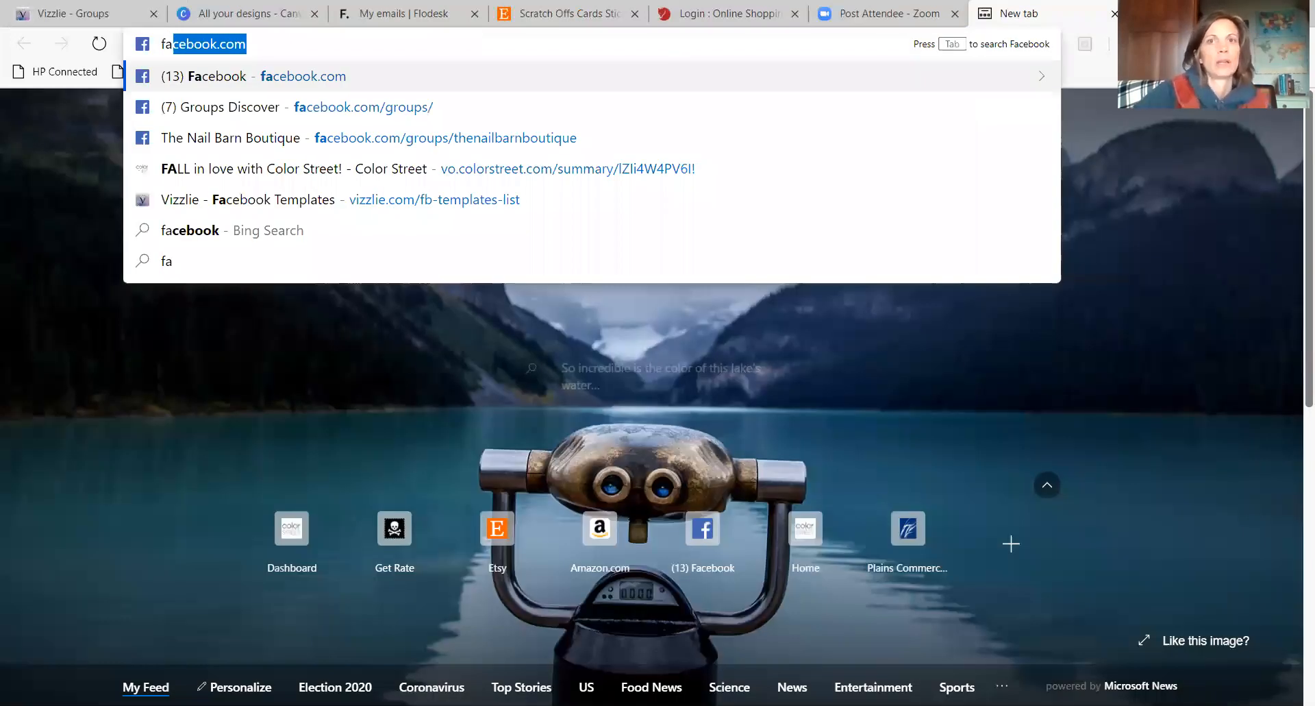
key(Return)
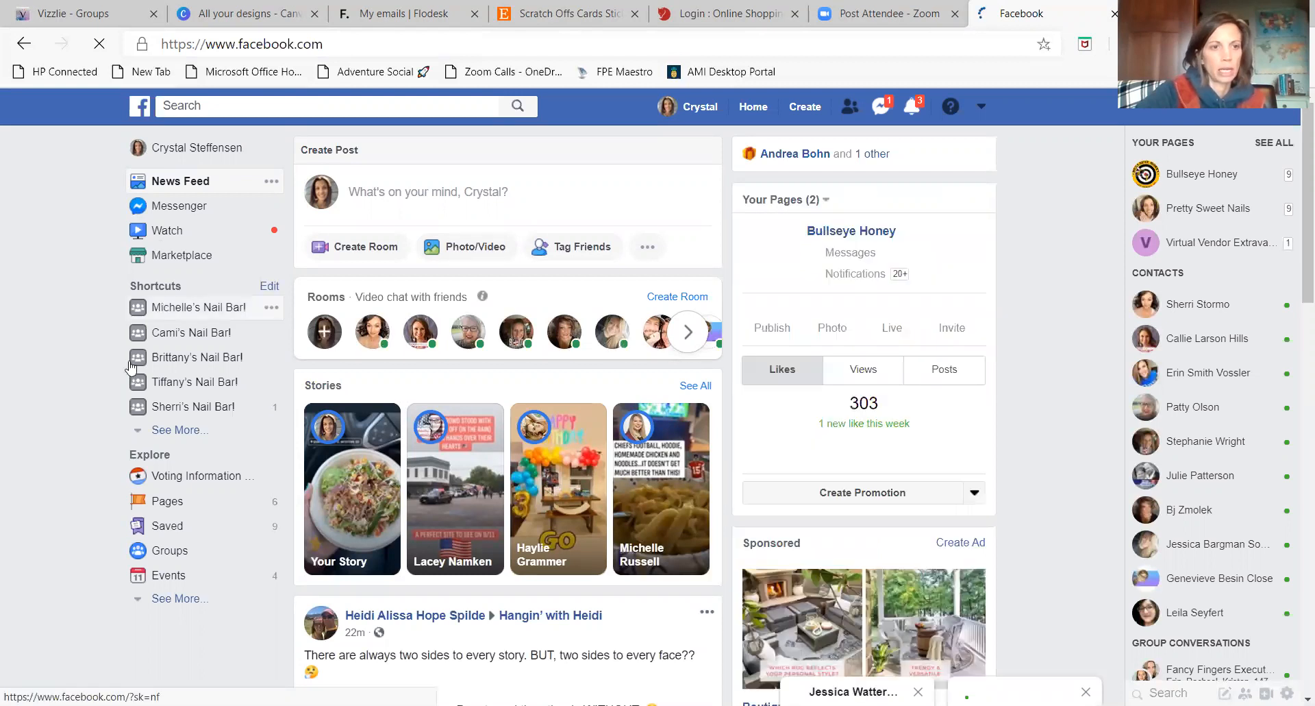
click(177, 308)
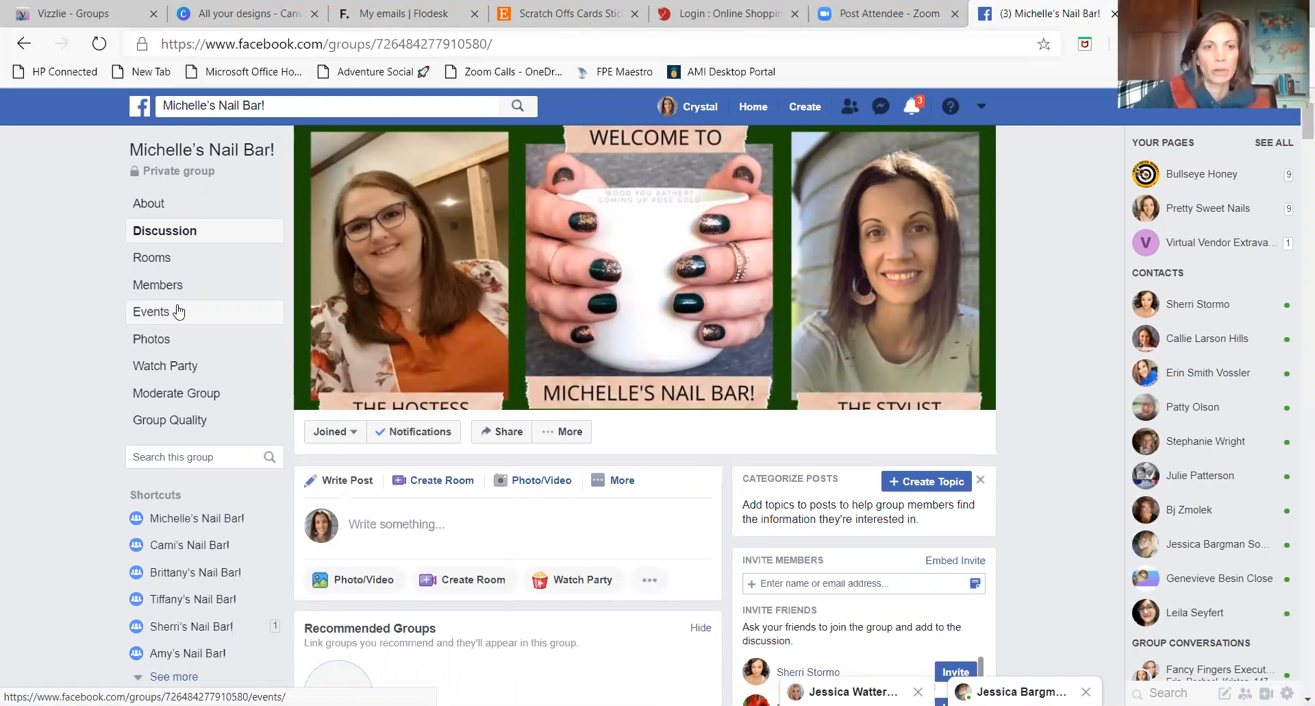
click(622, 480)
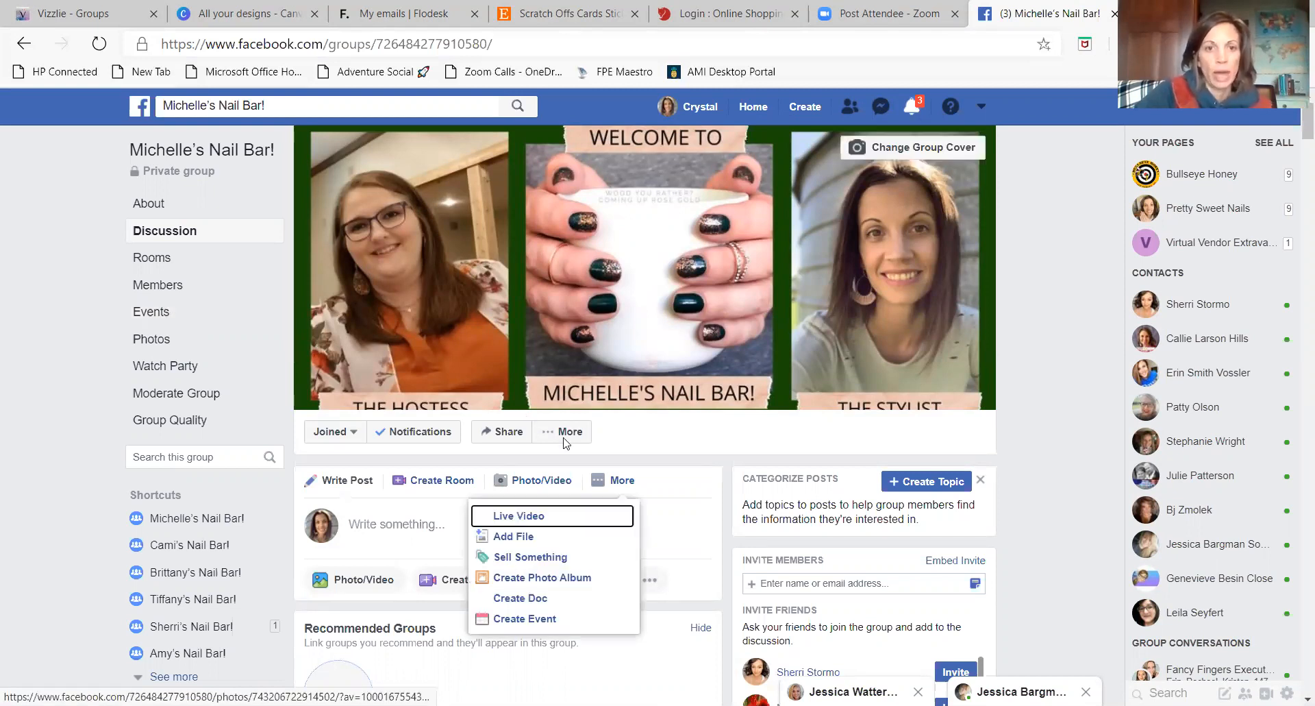
click(564, 439)
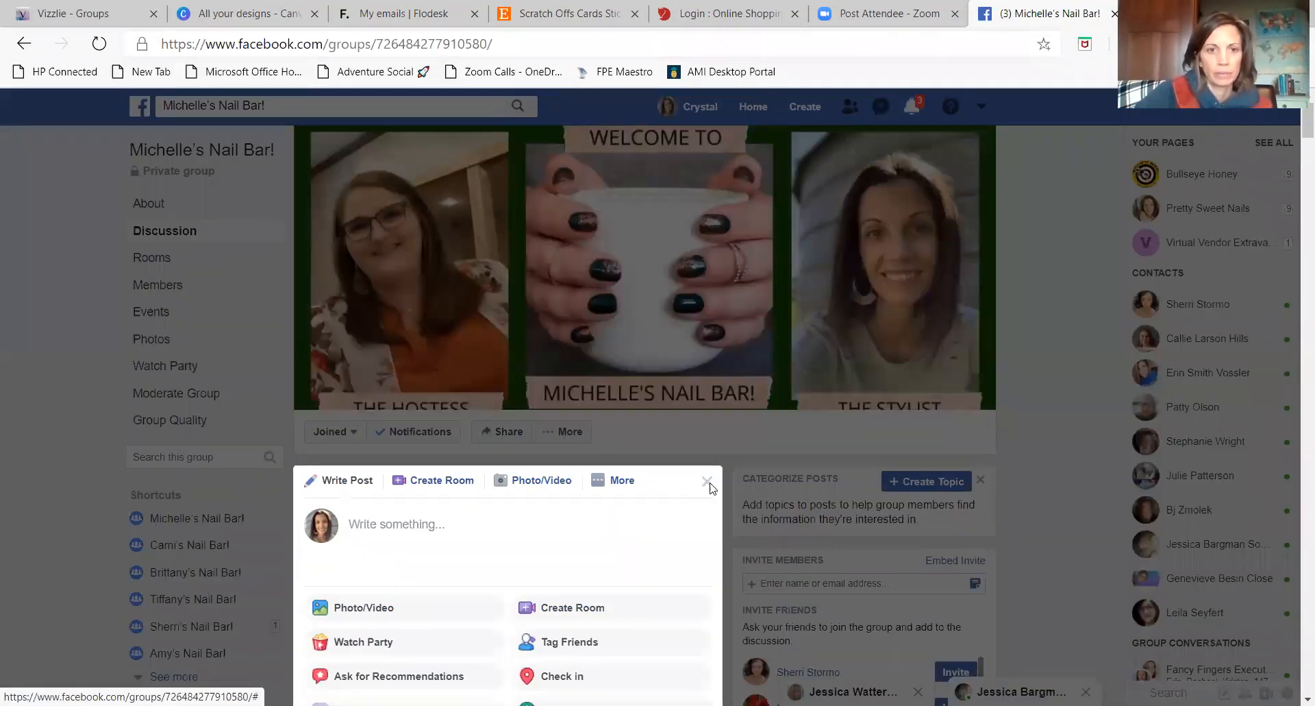
scroll(560, 429, down, 5)
click(590, 336)
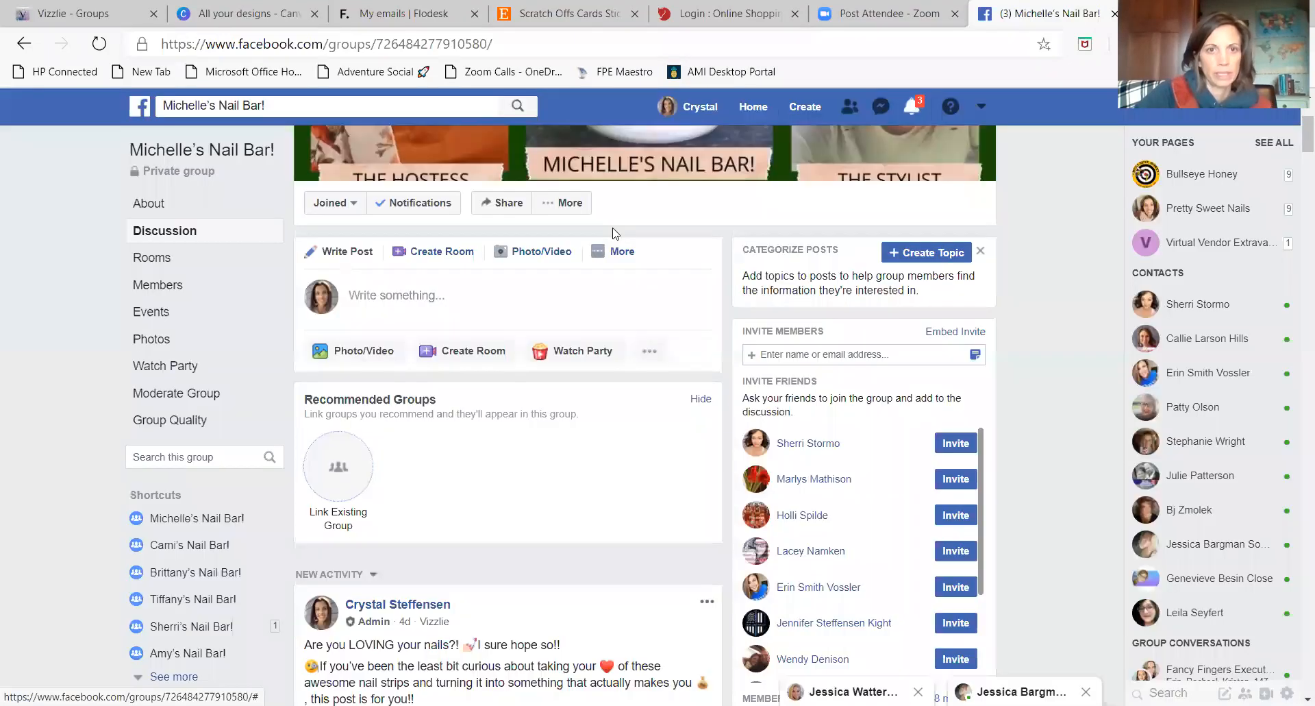
click(570, 205)
click(568, 205)
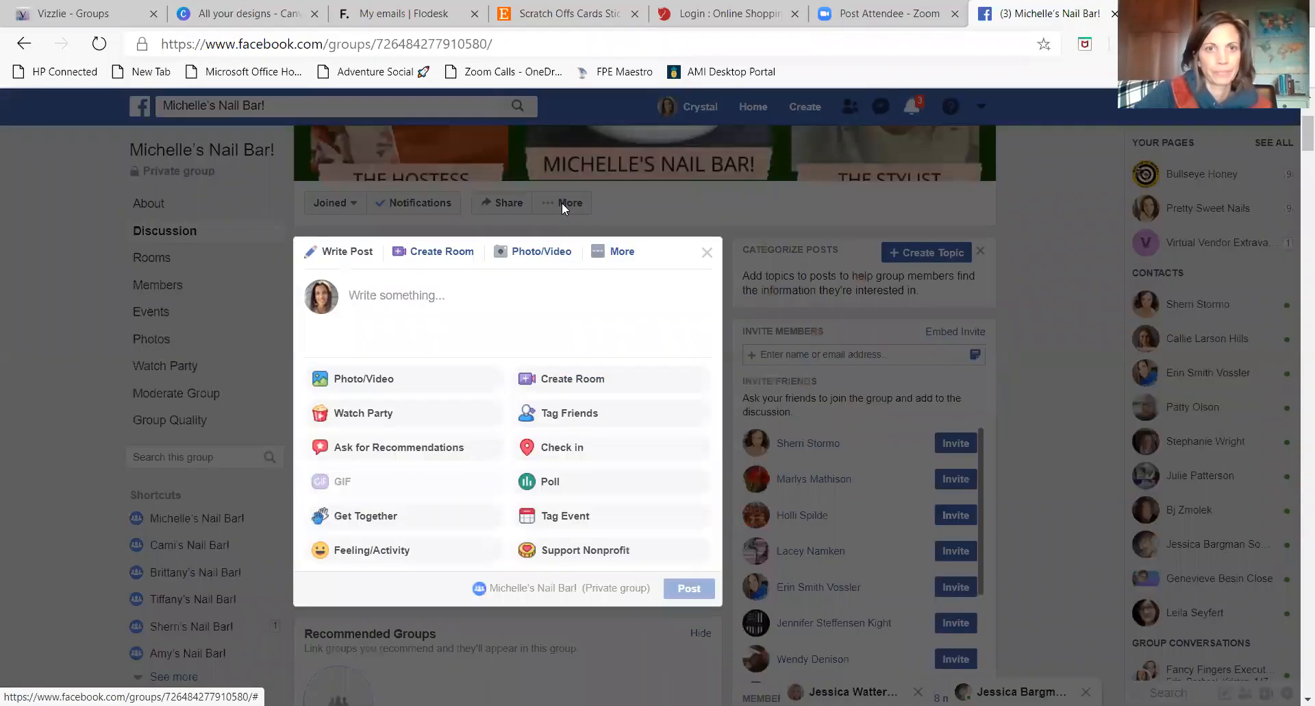
click(561, 203)
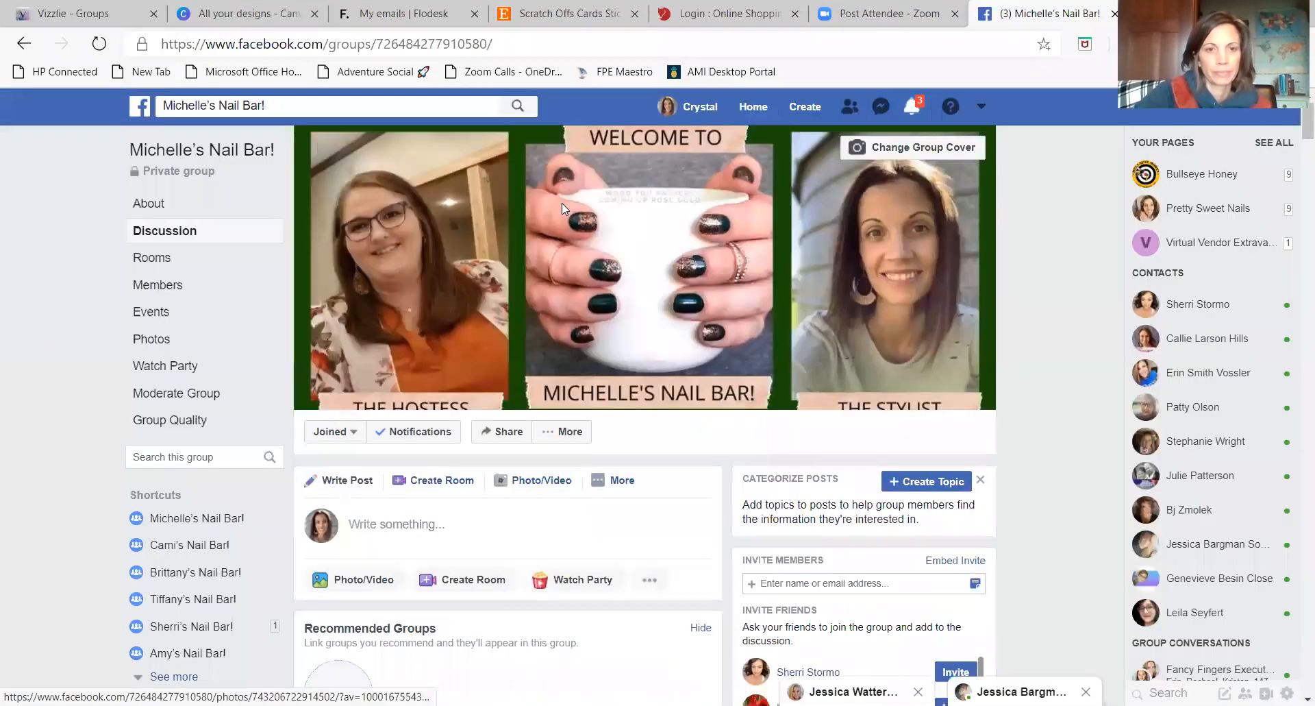
Open the nail bar group's settings, find the Apps section, and bring up the dialog for adding apps
click(553, 441)
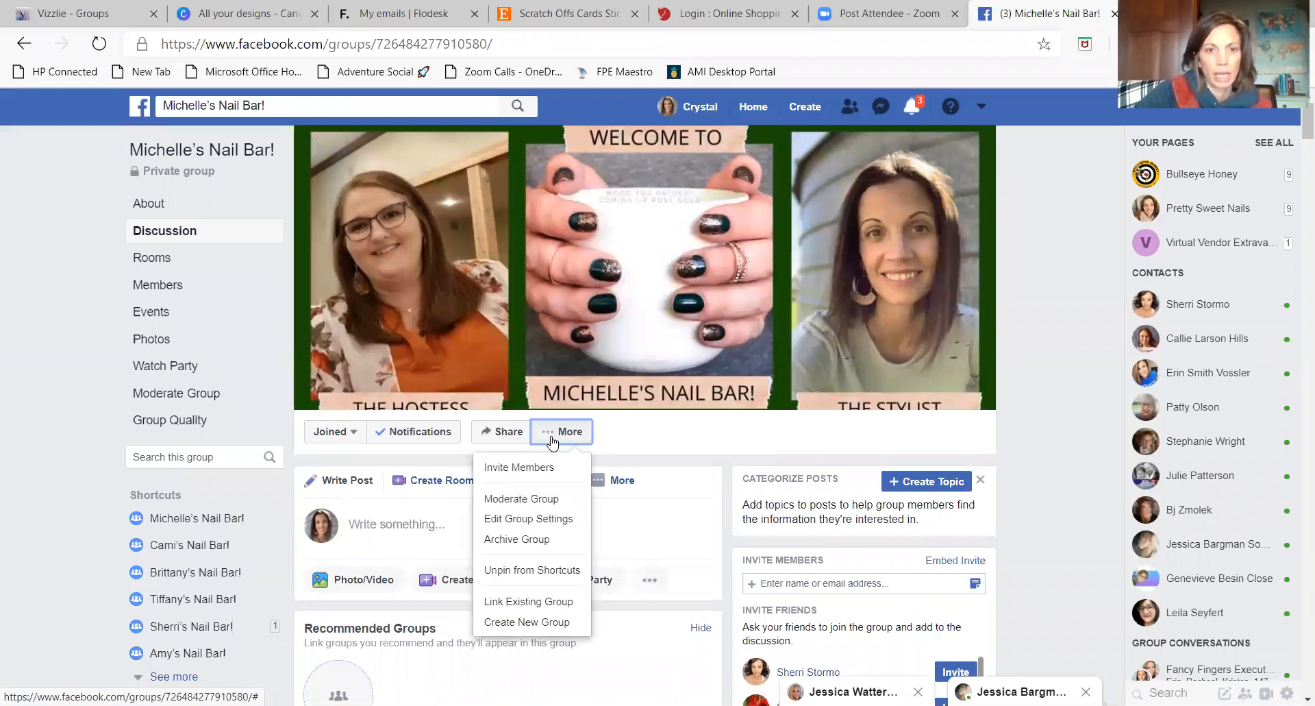
click(524, 521)
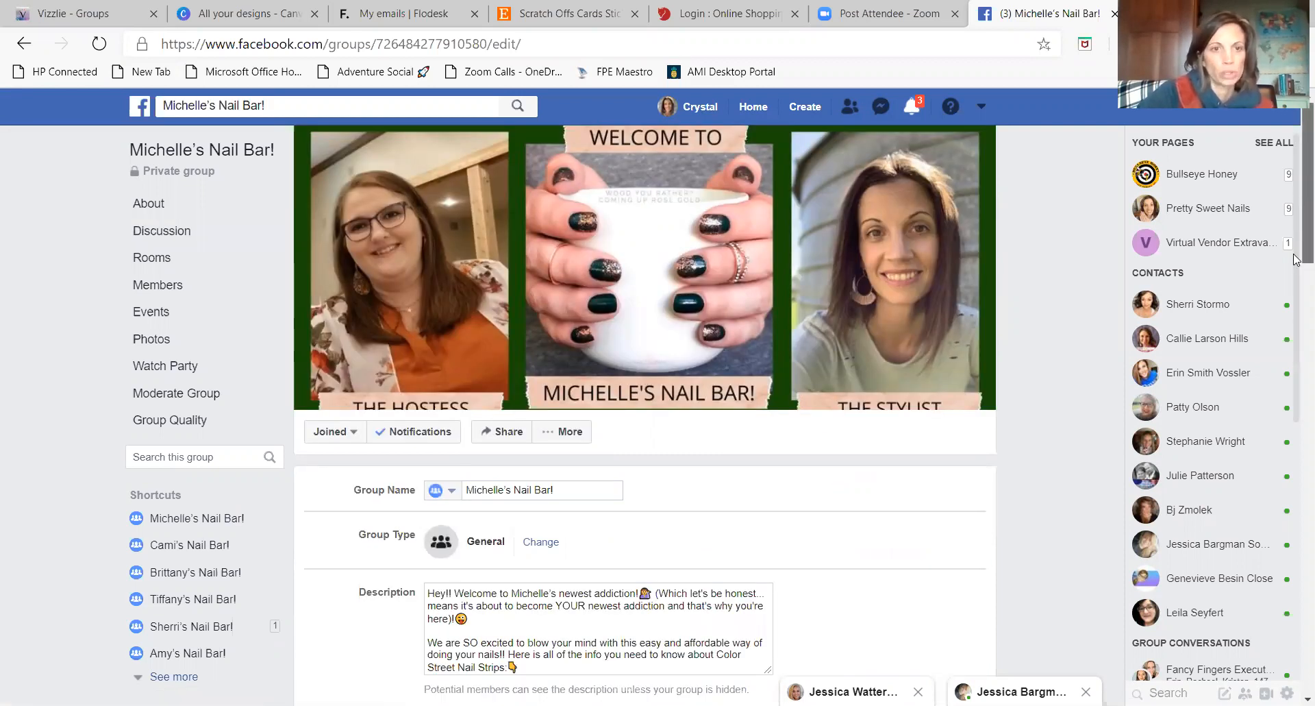
scroll(1297, 281, down, 5)
scroll(541, 399, down, 1)
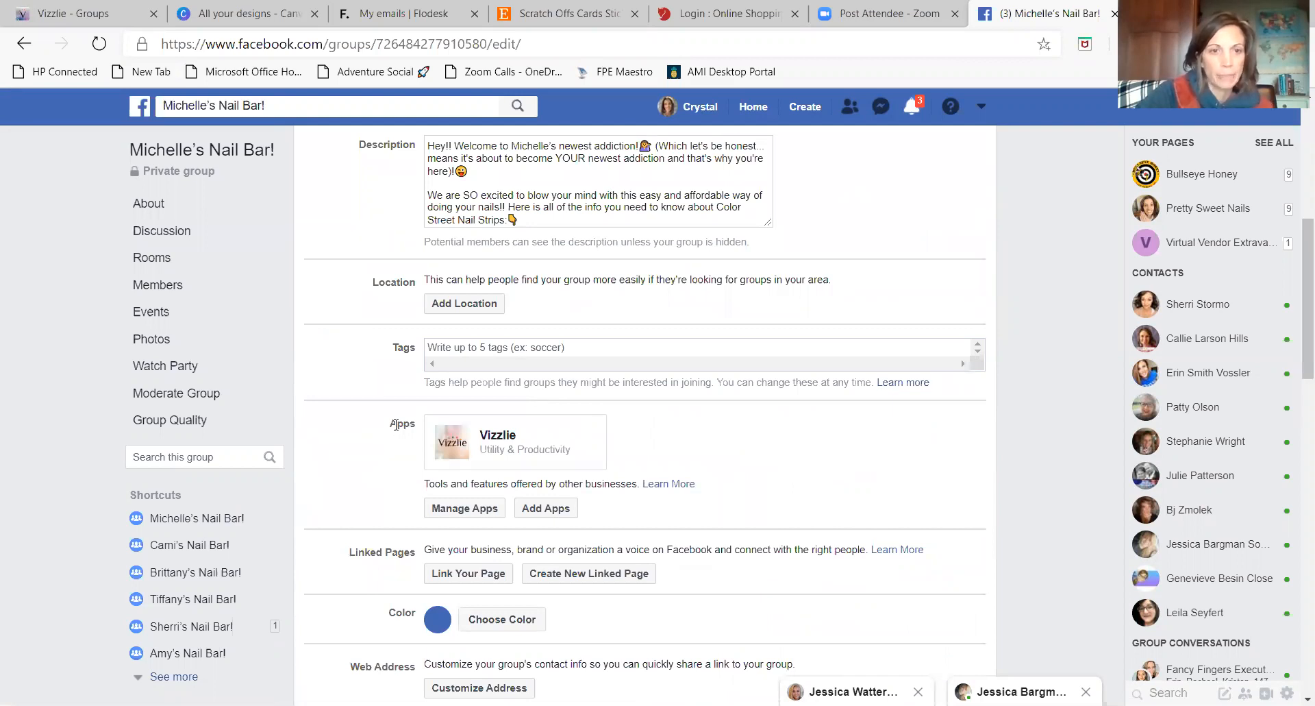
click(546, 508)
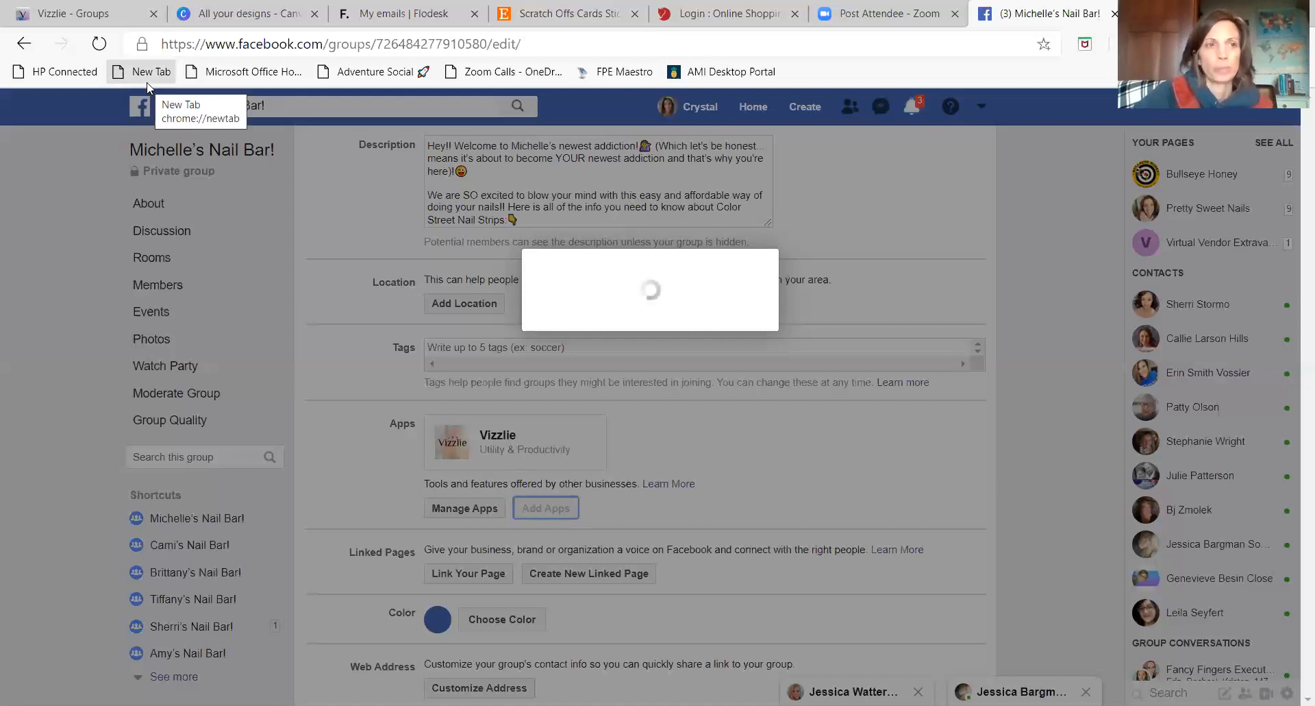
Switch back to Vizzlie and open the Facebook groups page
click(67, 15)
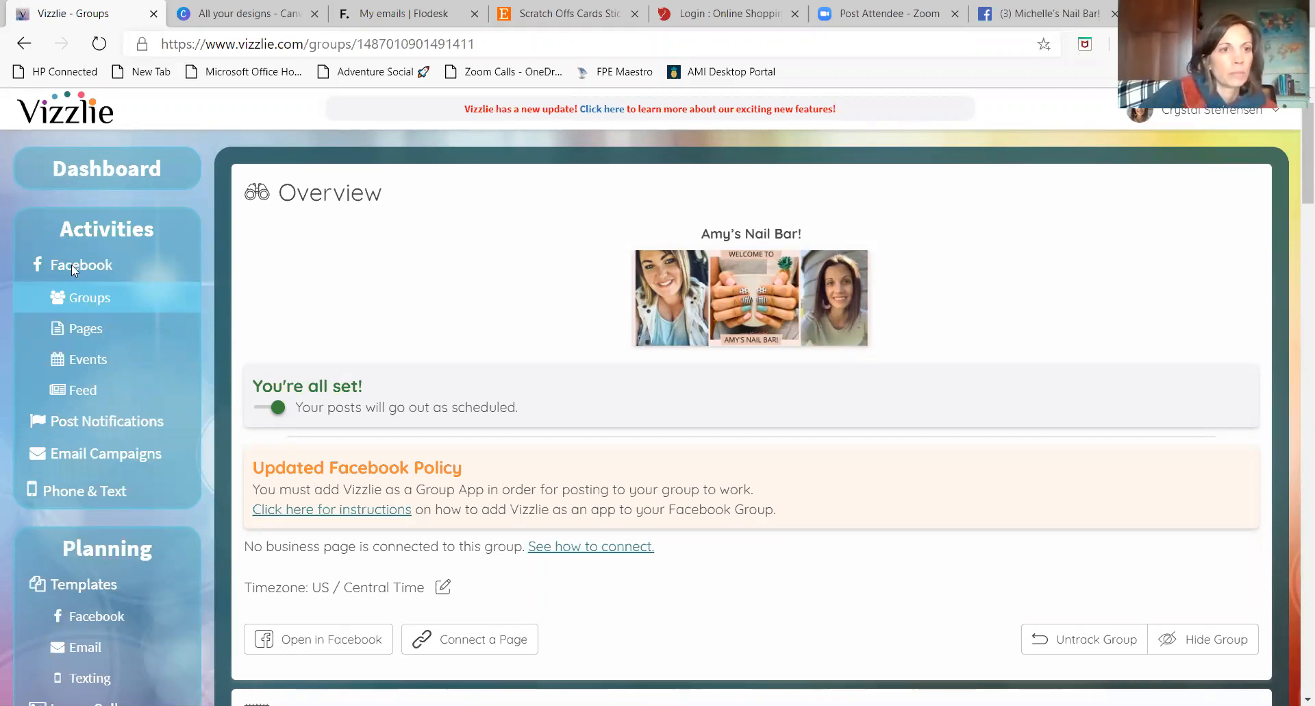
click(79, 172)
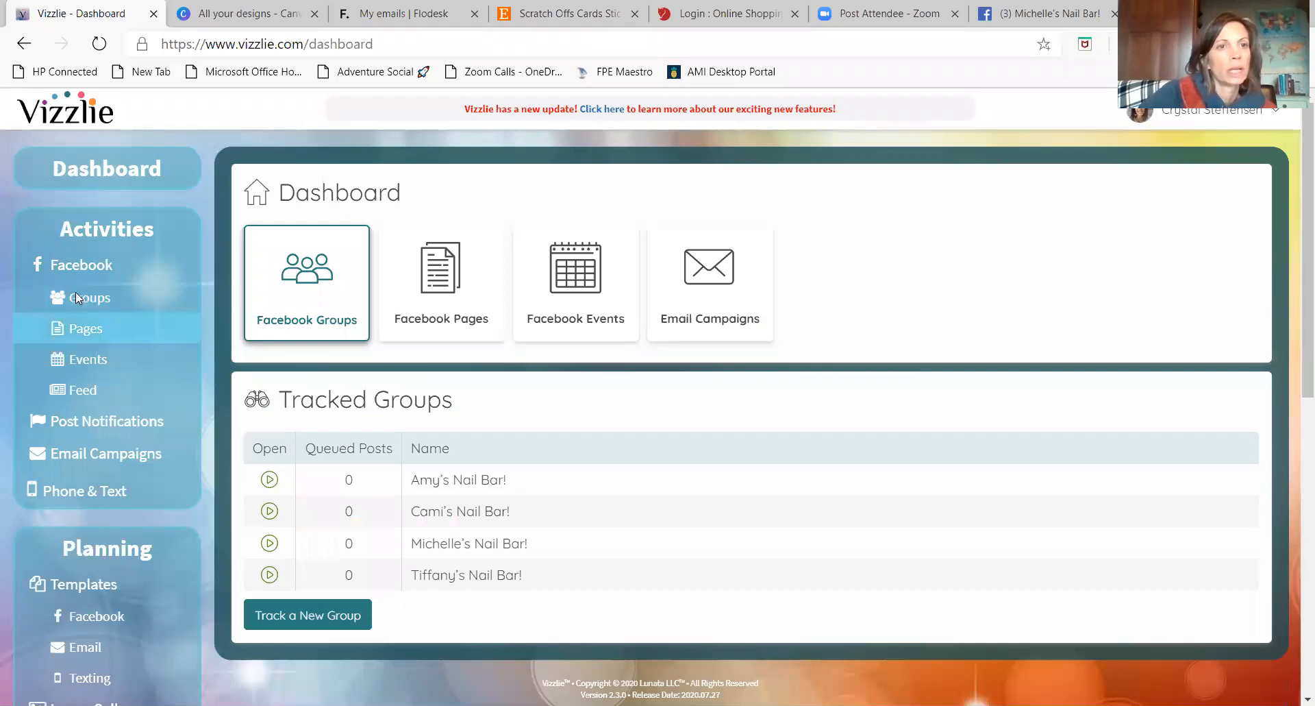
click(75, 295)
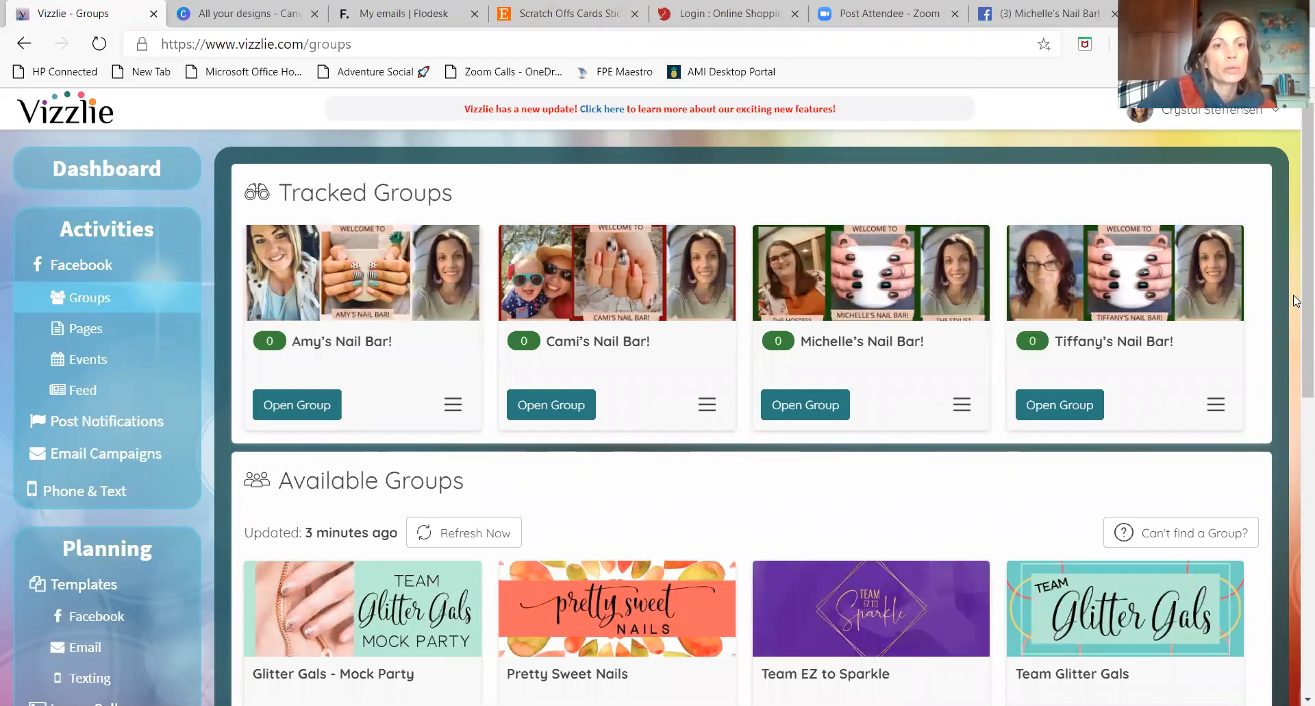
Track the available group Glitter Gals - Mock Party
scroll(1298, 327, down, 2)
scroll(287, 407, down, 1)
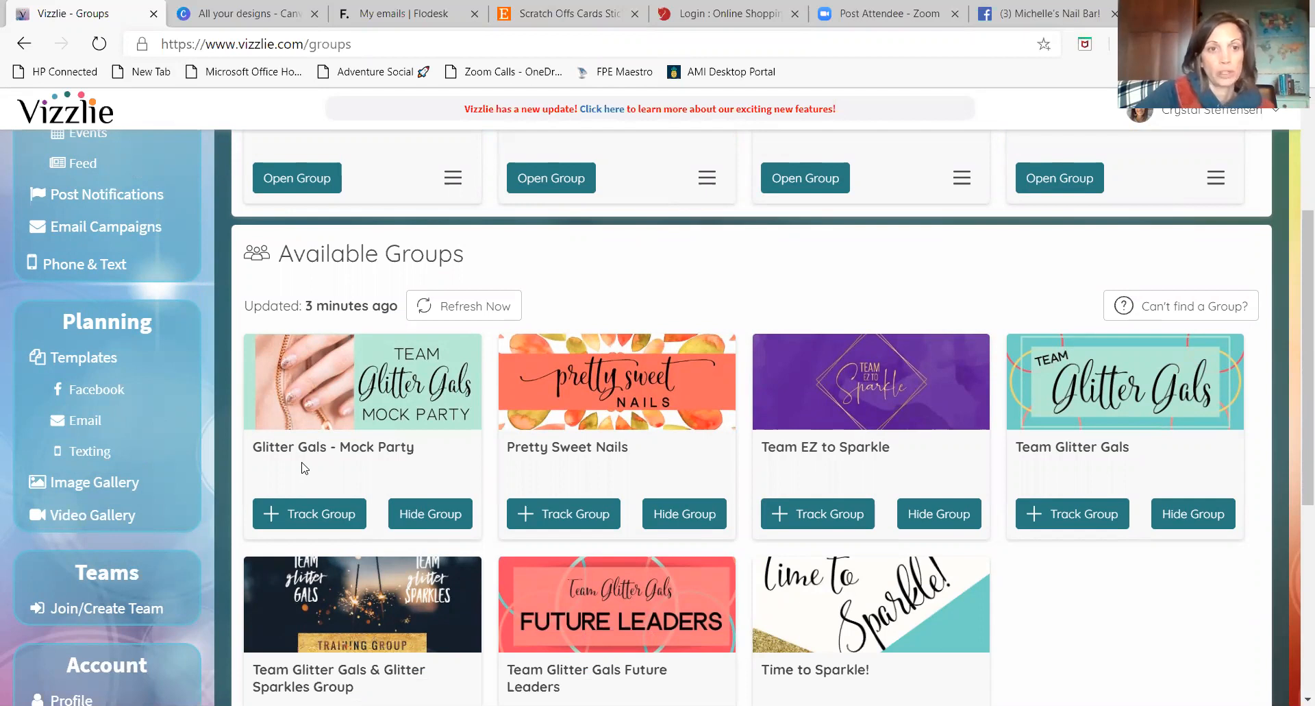
click(312, 522)
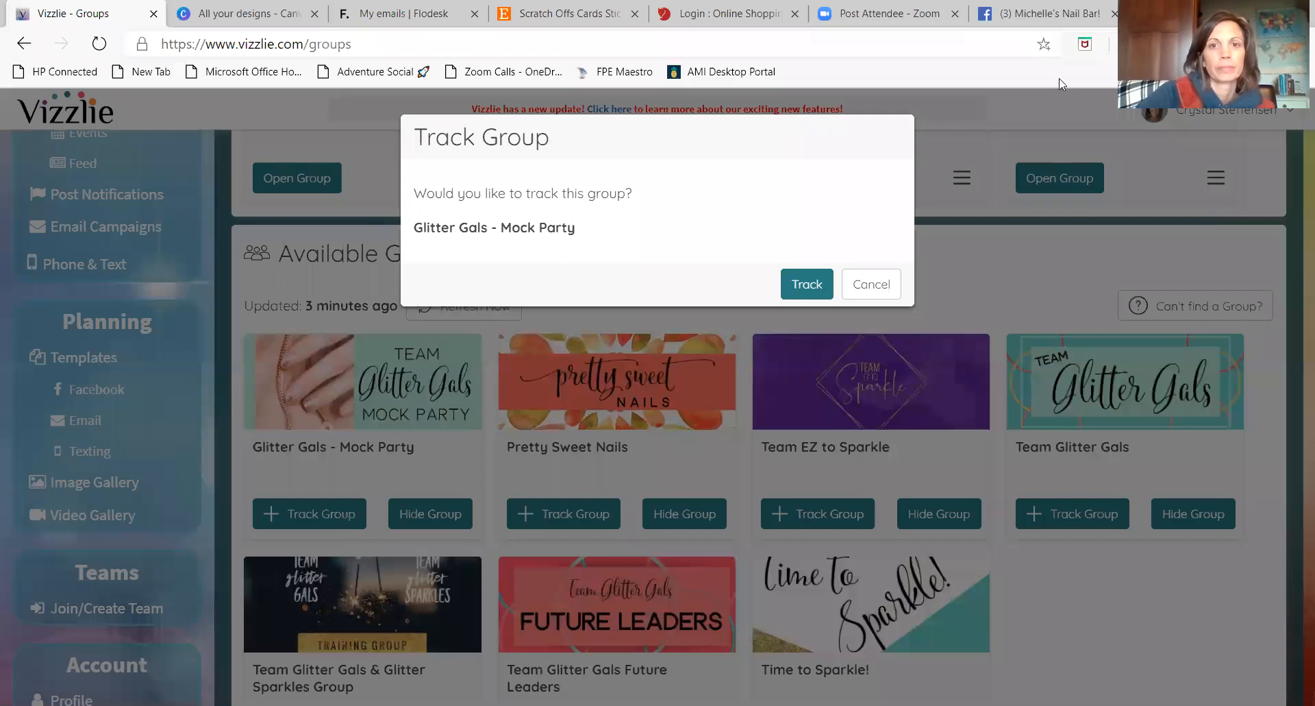
click(802, 291)
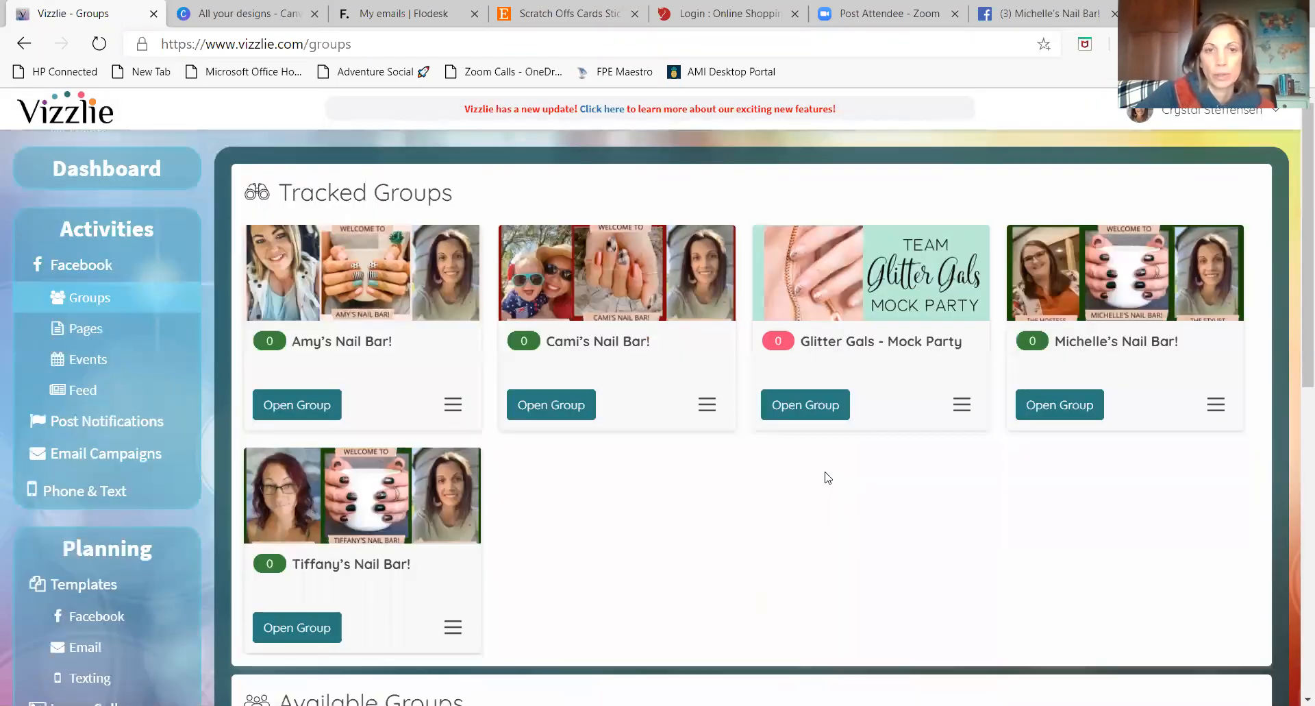
Open the Glitter Gals - Mock Party group and review its overview, Scheduled Posts and Text Replacements sections
click(802, 407)
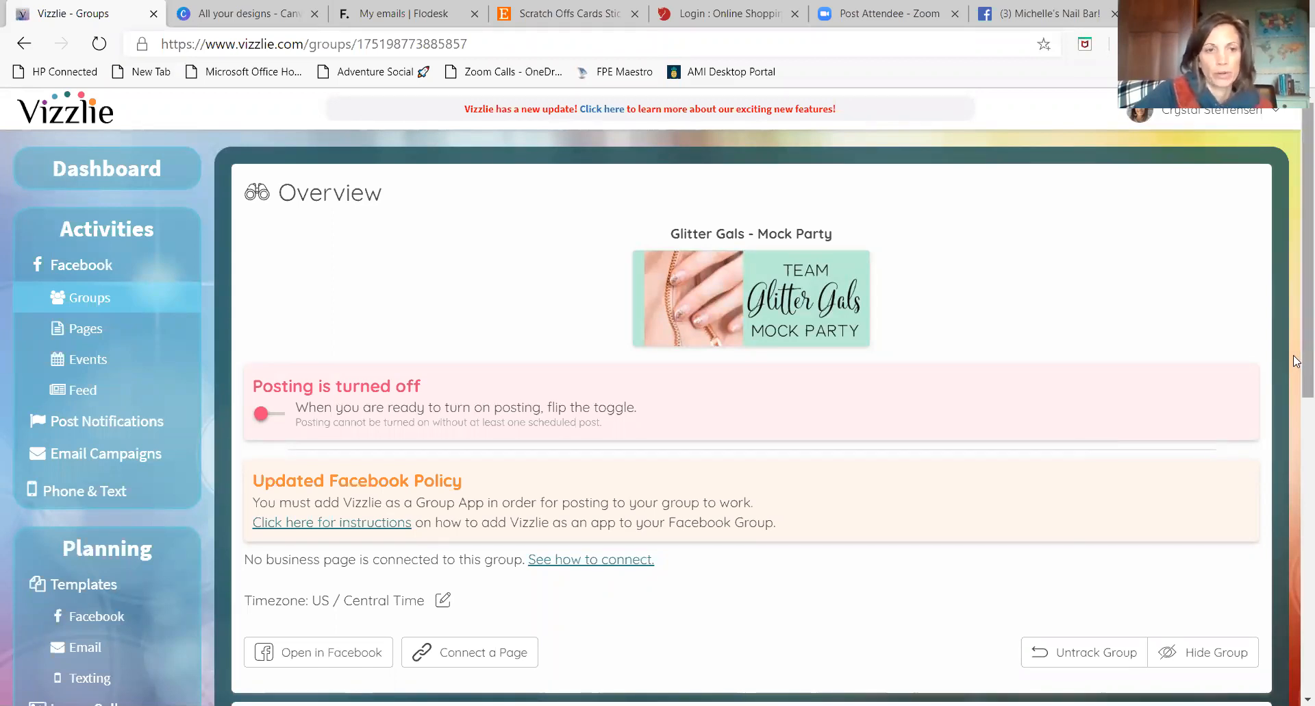
scroll(1297, 459, down, 3)
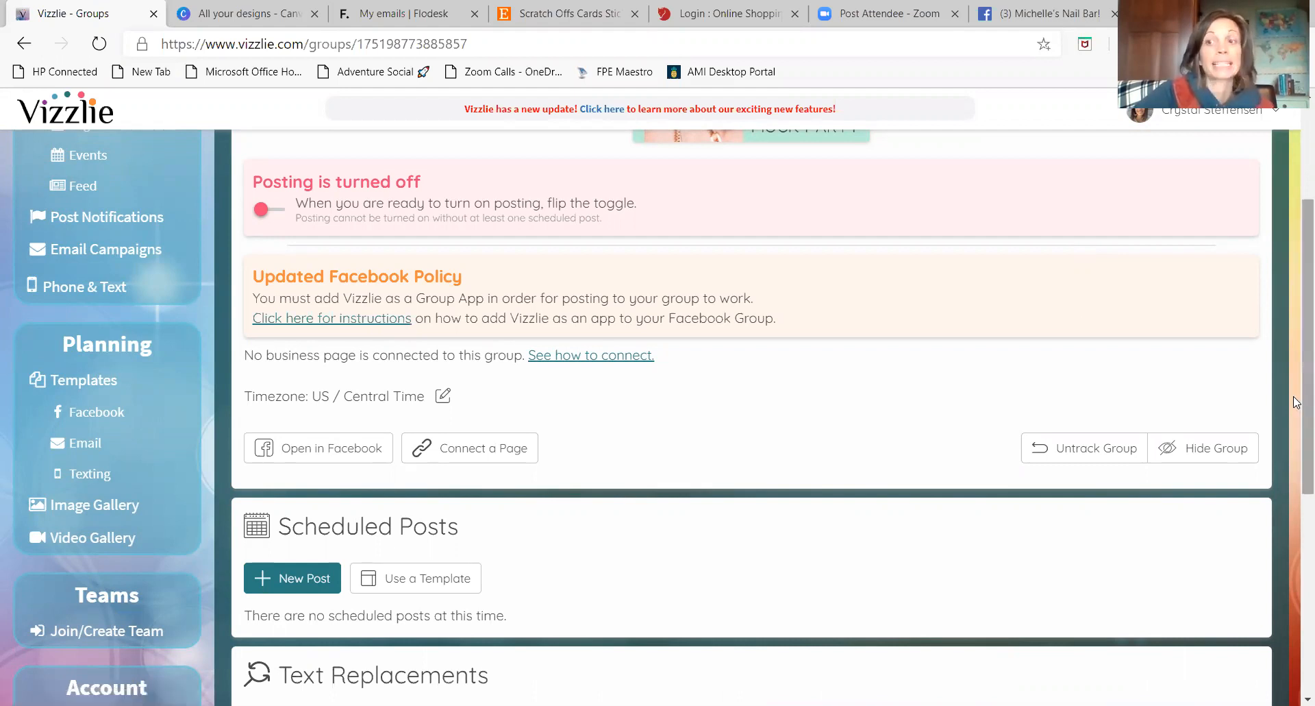
scroll(1297, 520, down, 1)
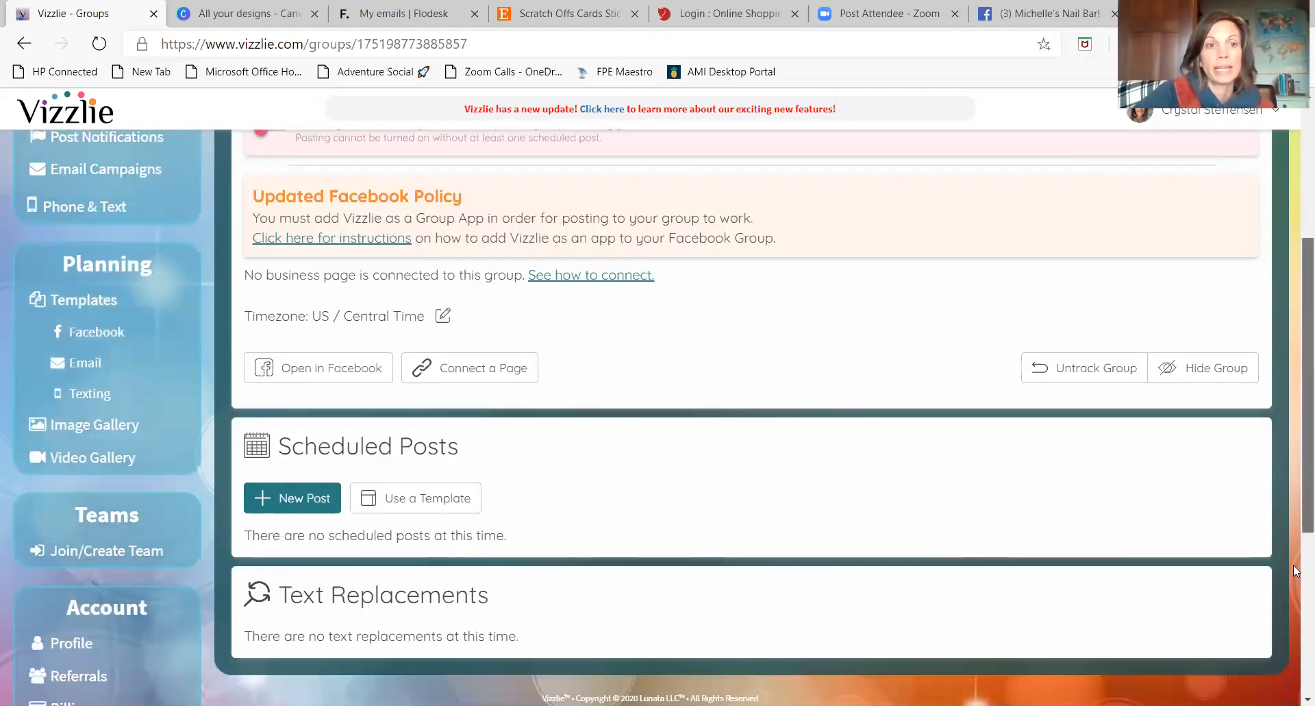
scroll(1297, 453, down, 2)
scroll(1297, 342, up, 5)
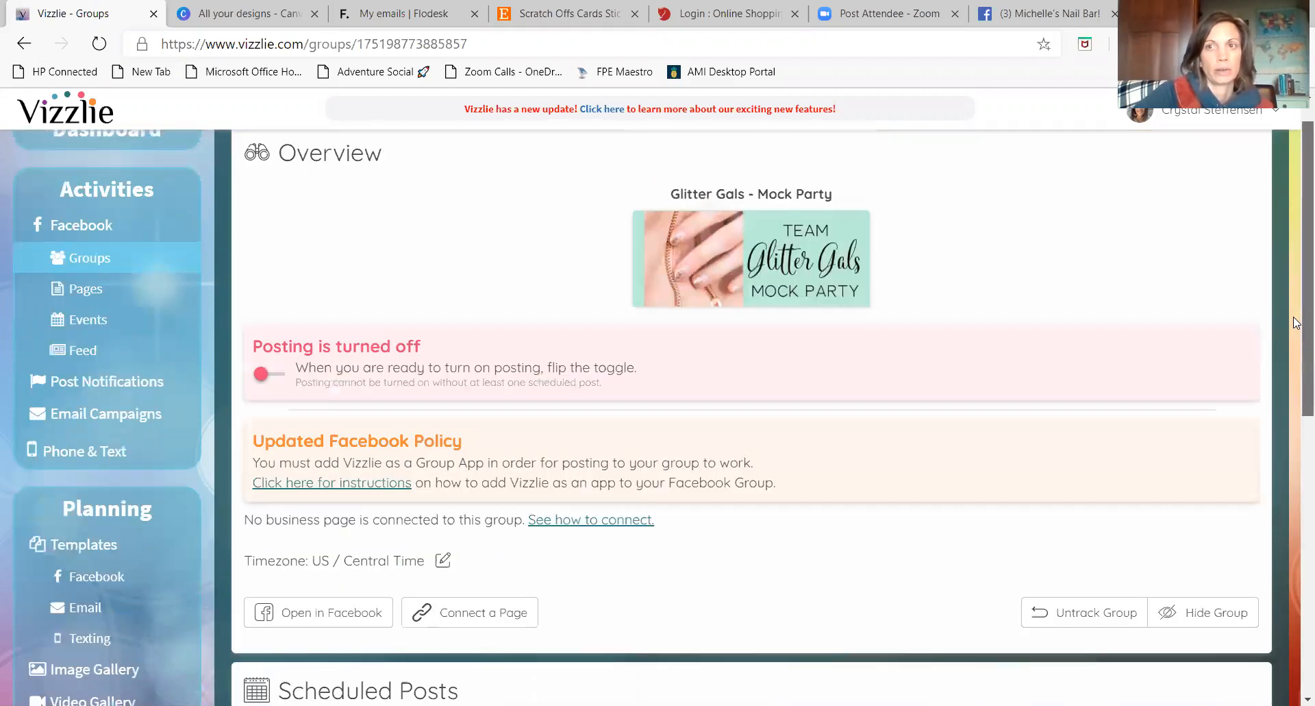
scroll(1297, 439, down, 1)
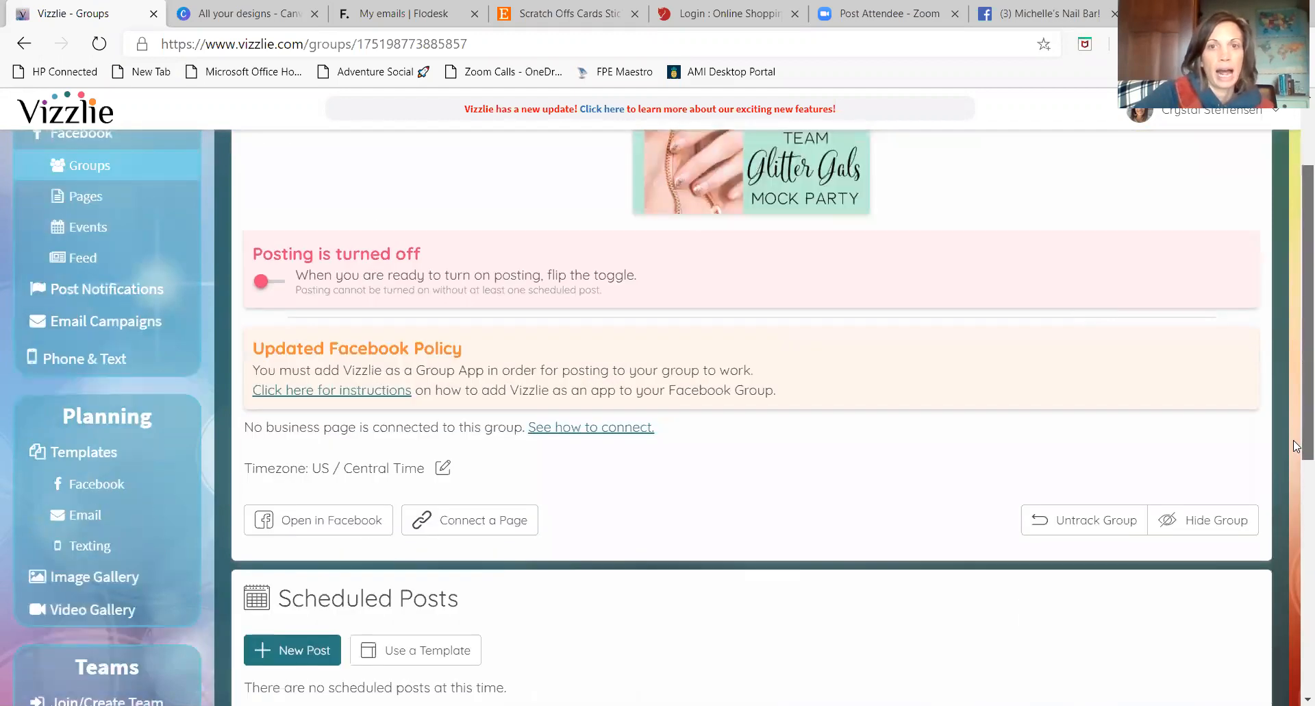
scroll(1297, 445, down, 2)
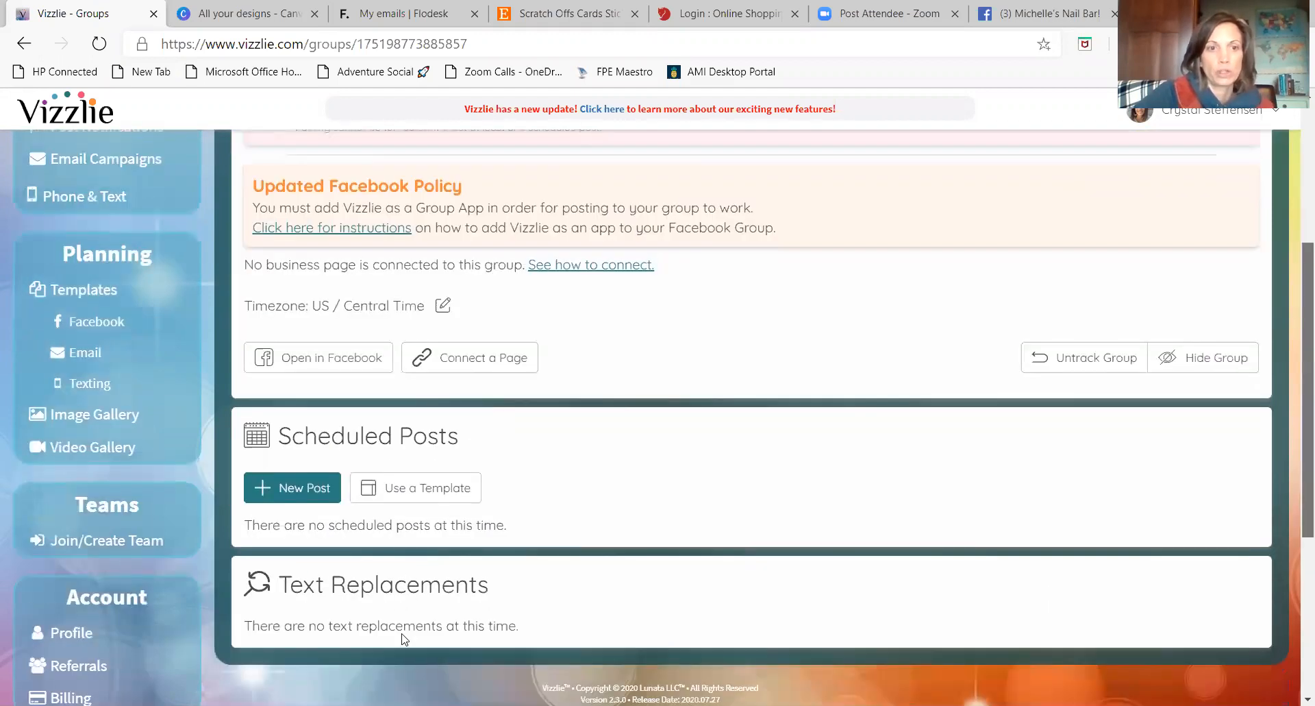
Start using a template for the group's scheduled posts and choose Facebook Nail Bar Template as the one to import
click(437, 477)
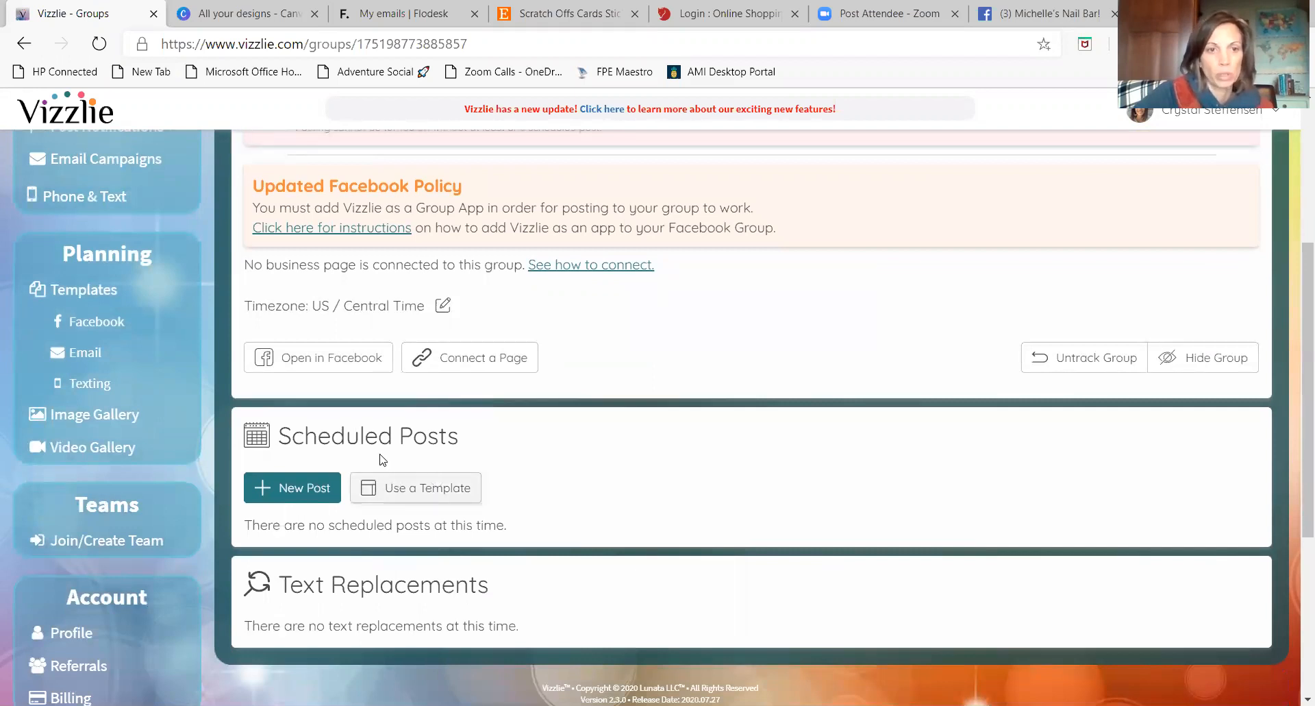
click(421, 494)
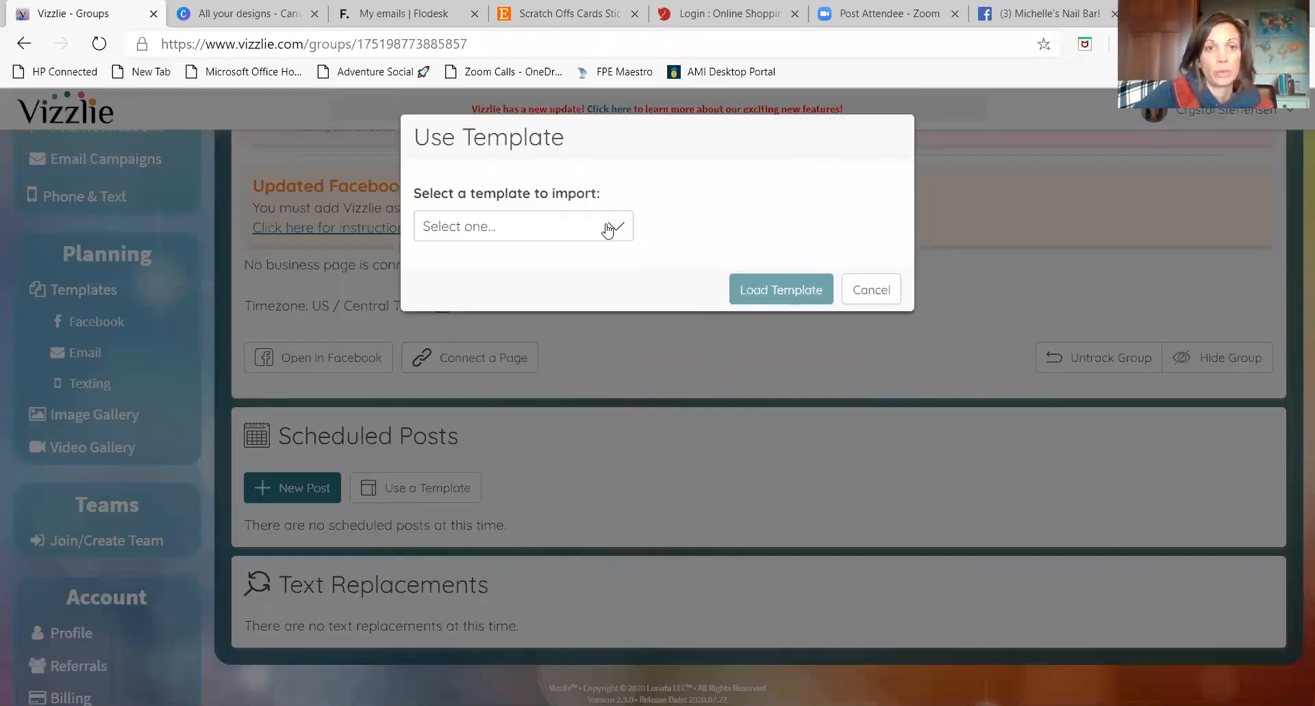
click(608, 231)
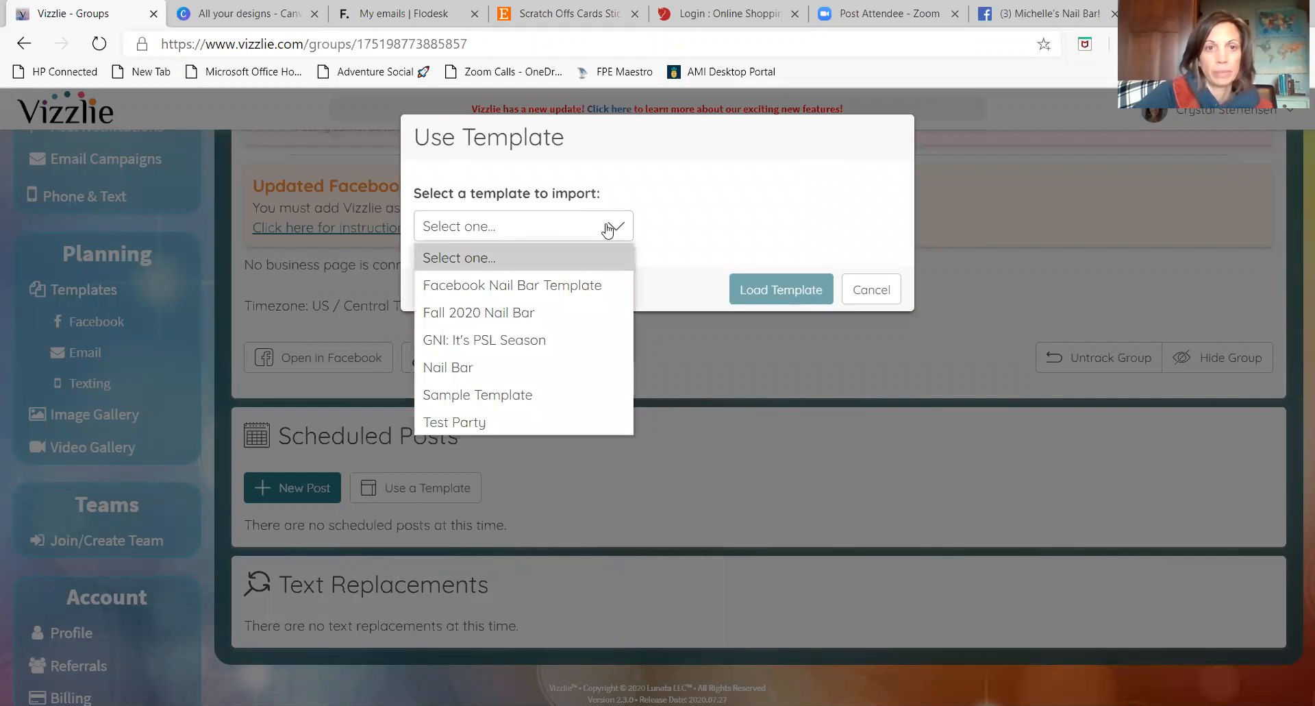
click(504, 285)
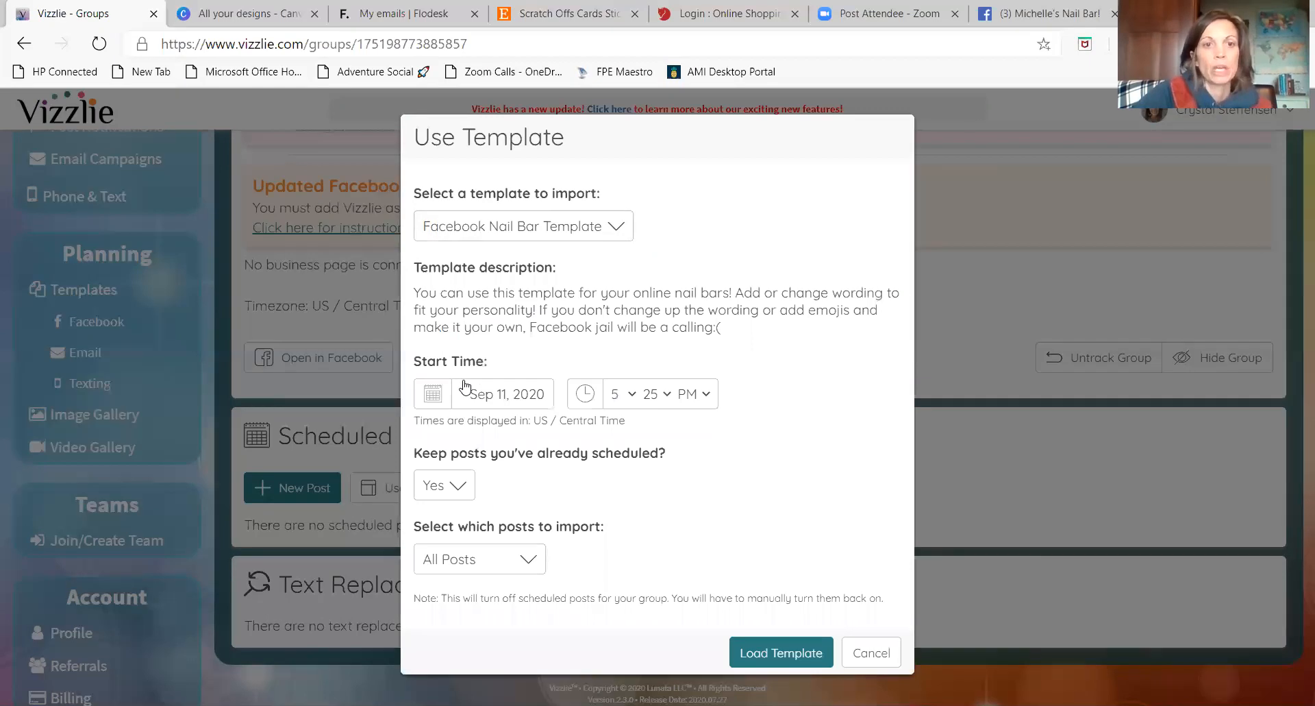
Set the template's start time to Sep 13, 2020 at 8:01 PM and load it into the group
click(543, 399)
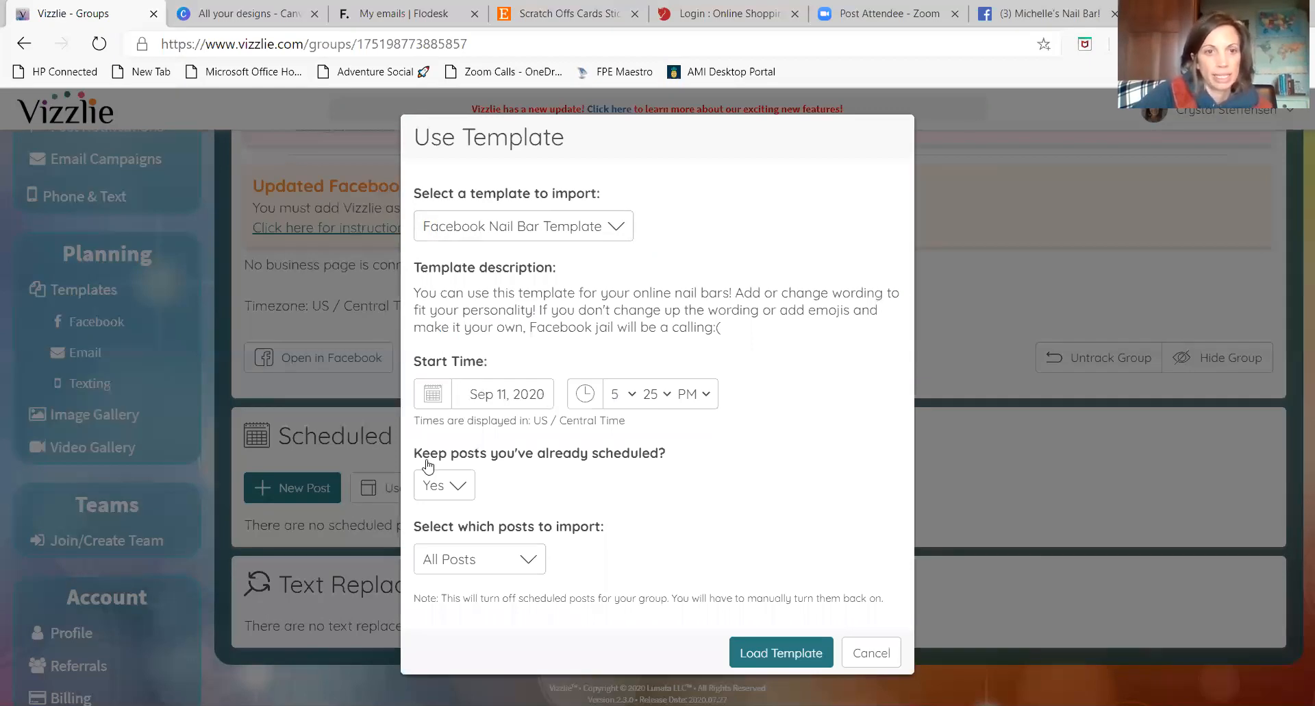
click(644, 389)
click(628, 395)
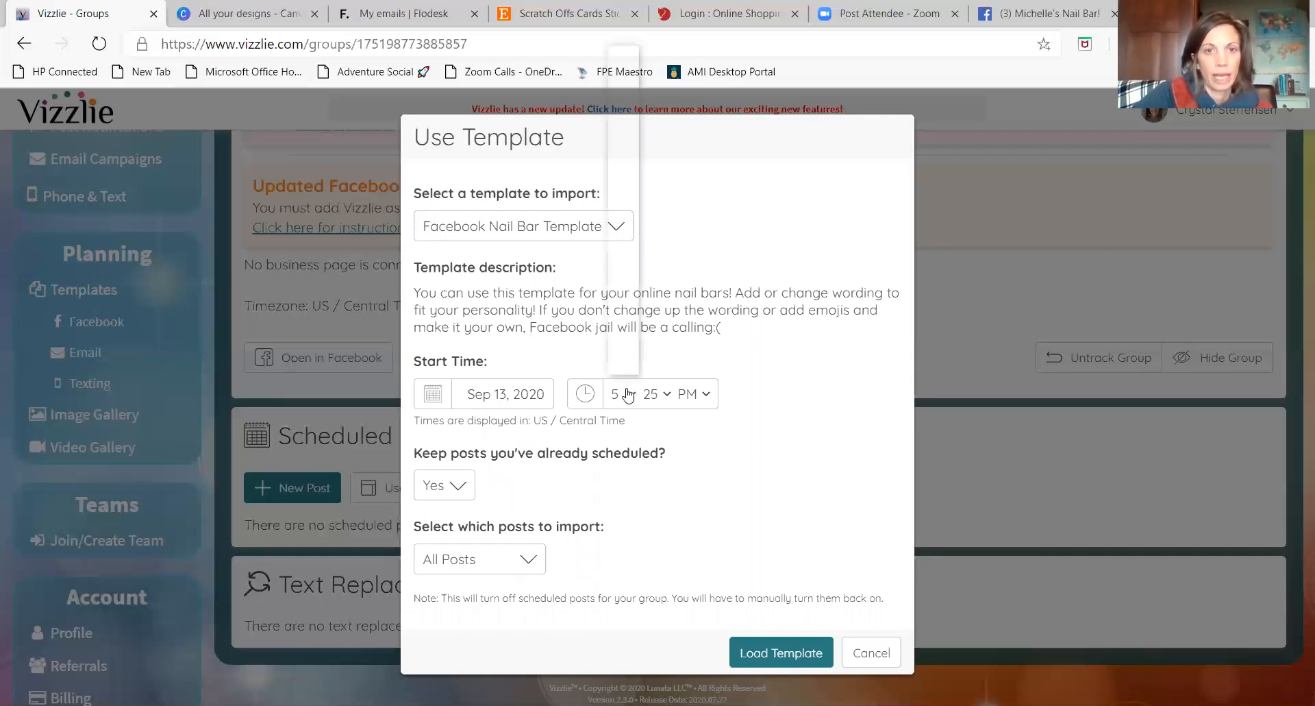
key(8)
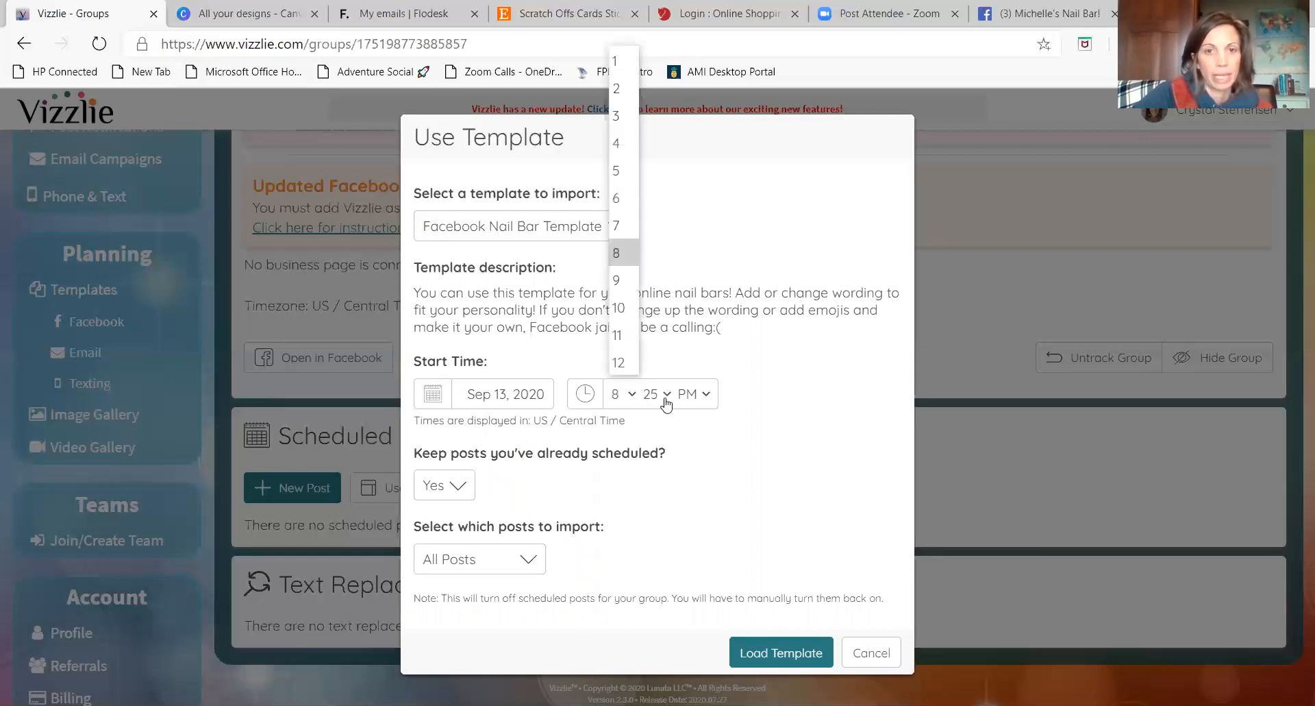
click(667, 402)
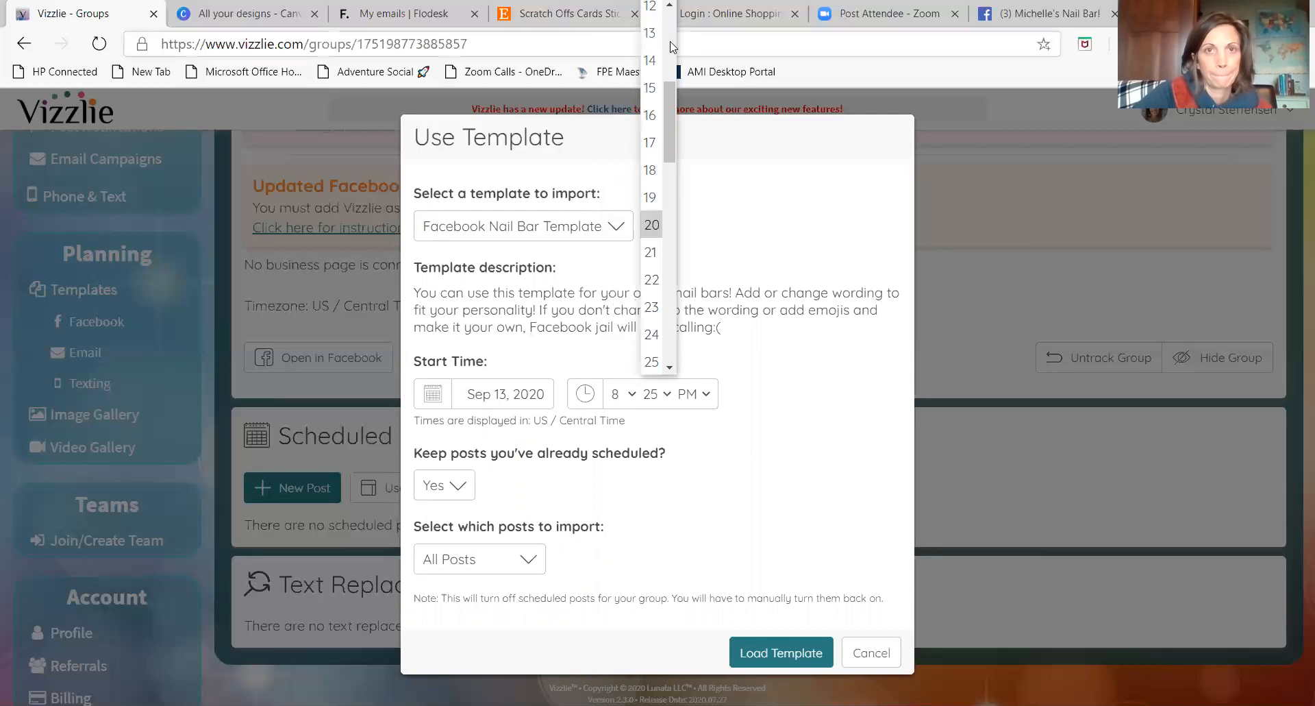
click(674, 47)
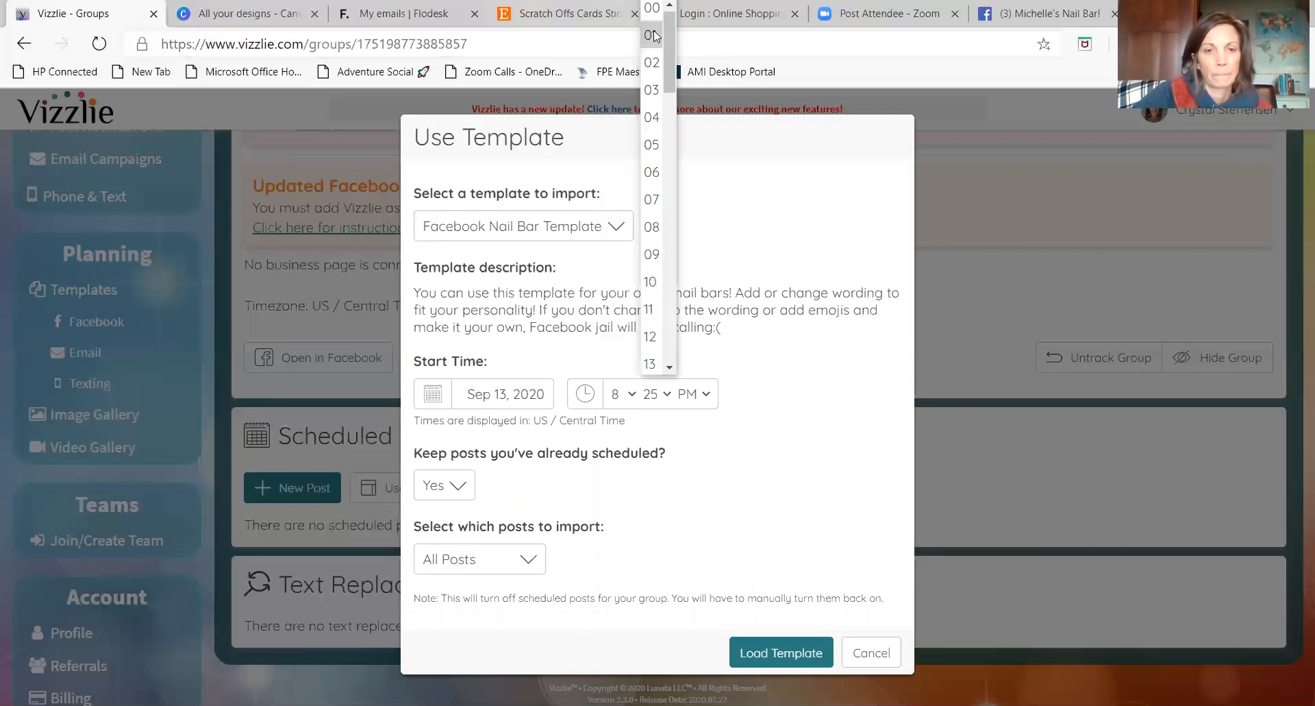
click(655, 36)
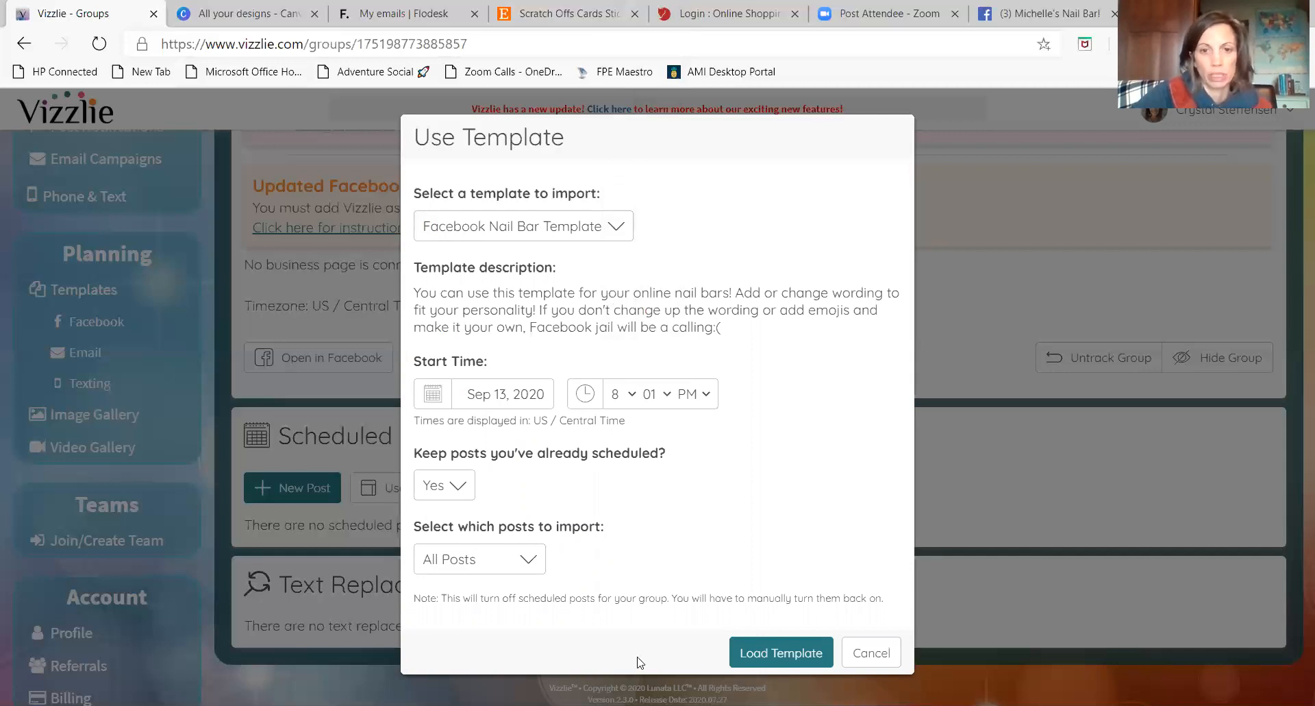
click(767, 662)
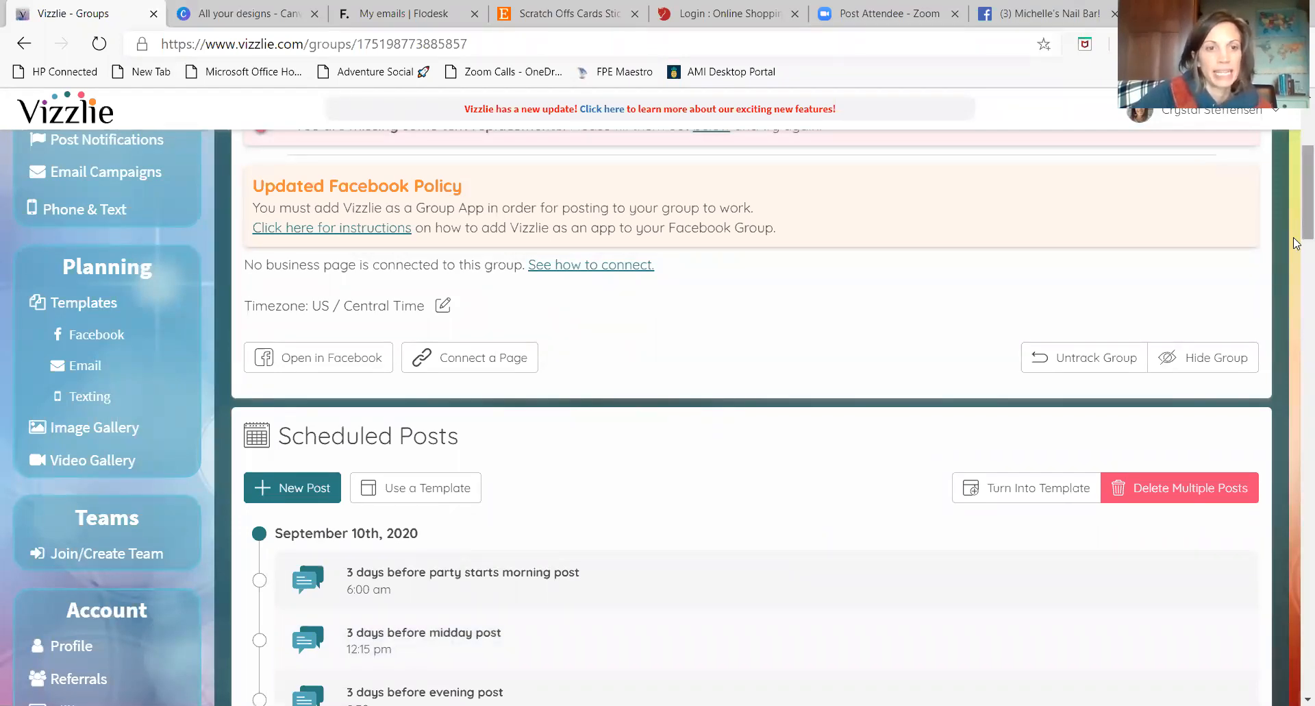
Review the imported scheduled posts from three days before to one week after the party, plus the Text Replacements list
scroll(1295, 241, down, 2)
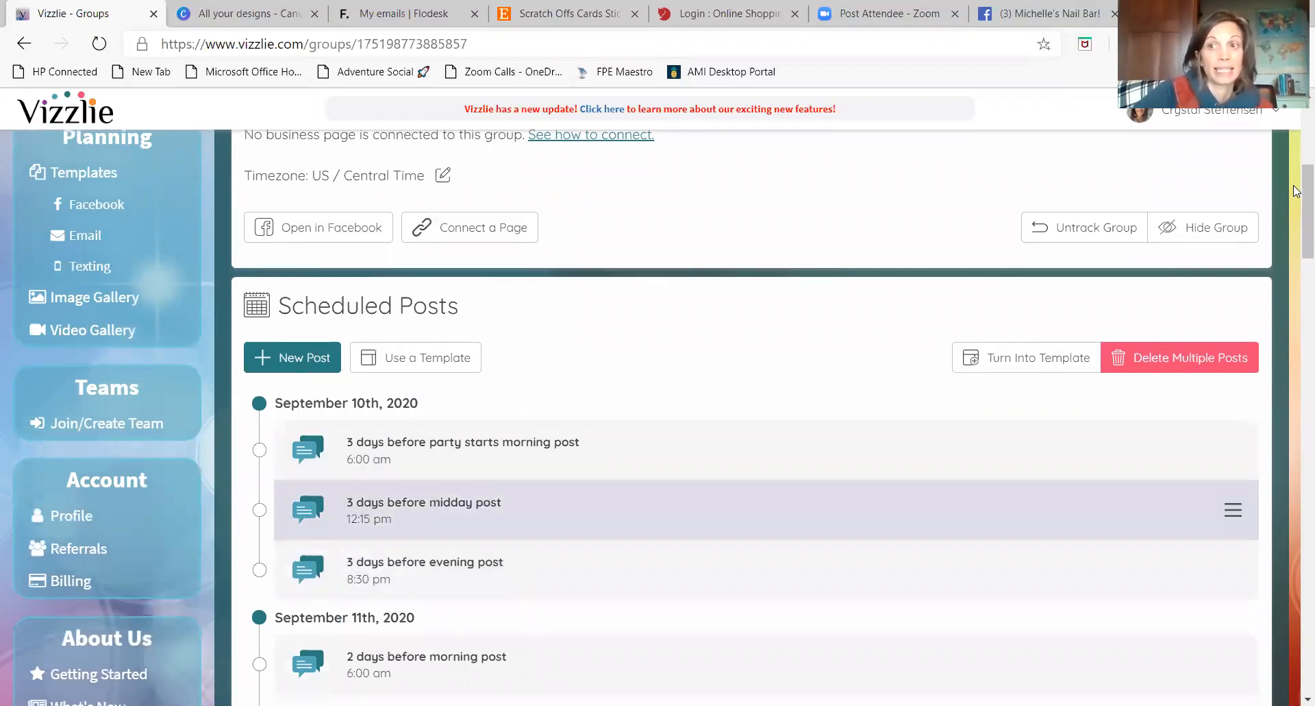
scroll(1296, 288, down, 5)
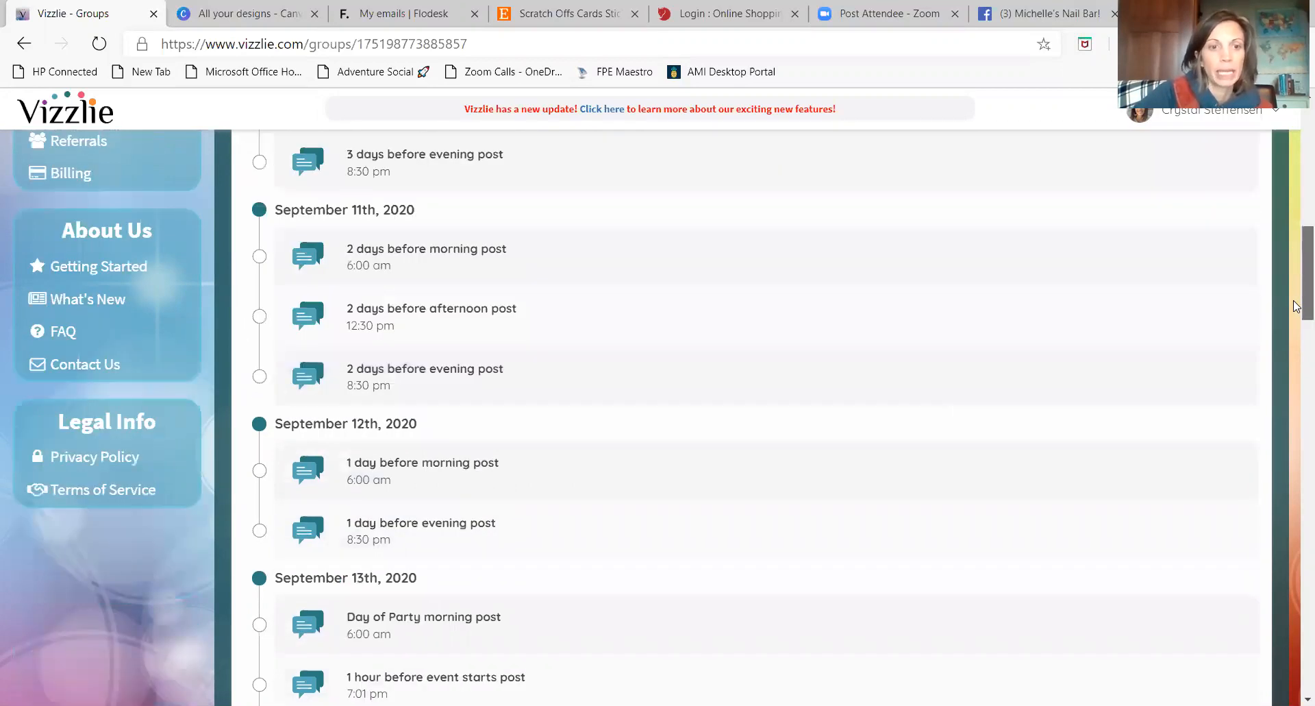
scroll(1297, 318, down, 4)
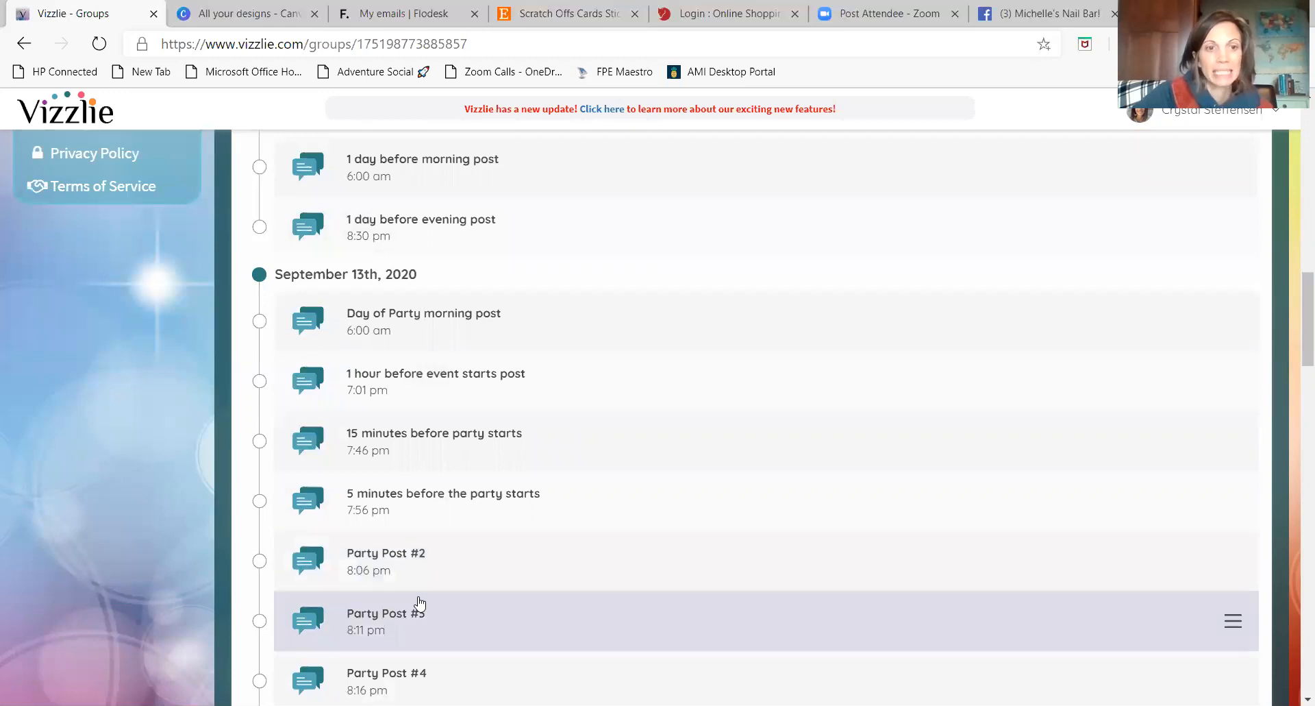
scroll(1296, 386, down, 1)
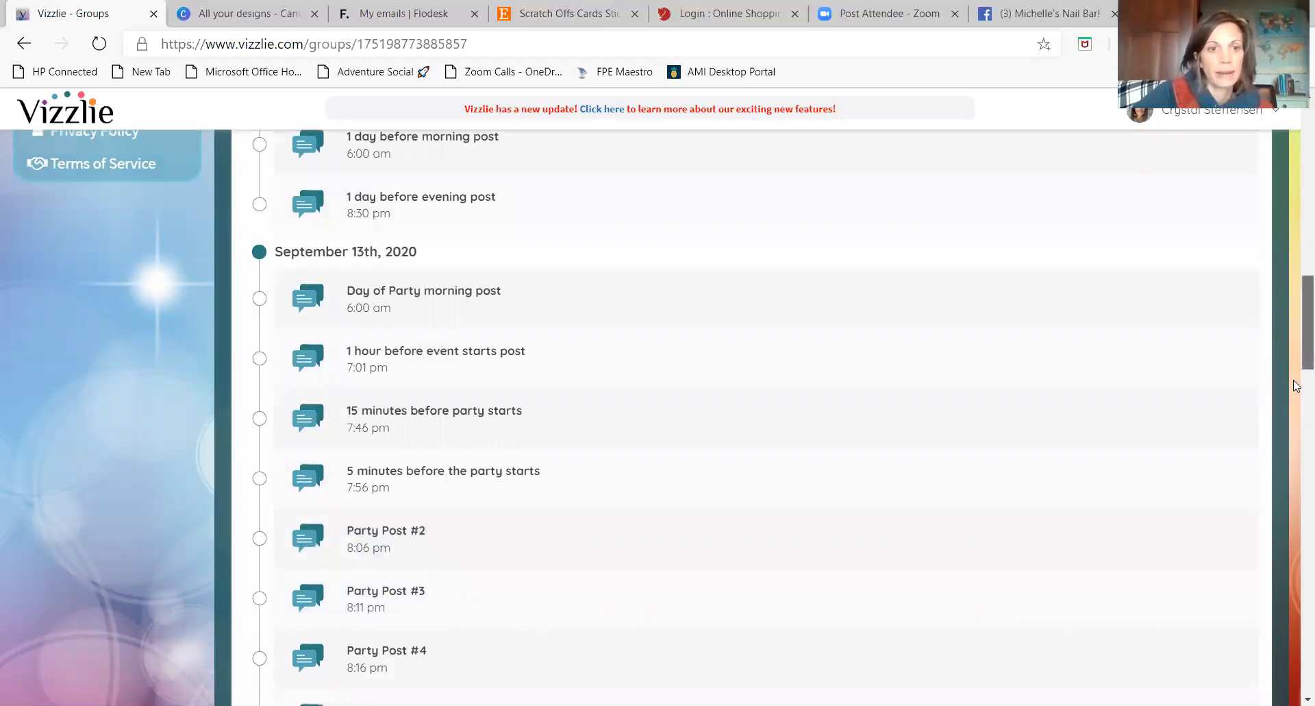
scroll(1297, 493, down, 10)
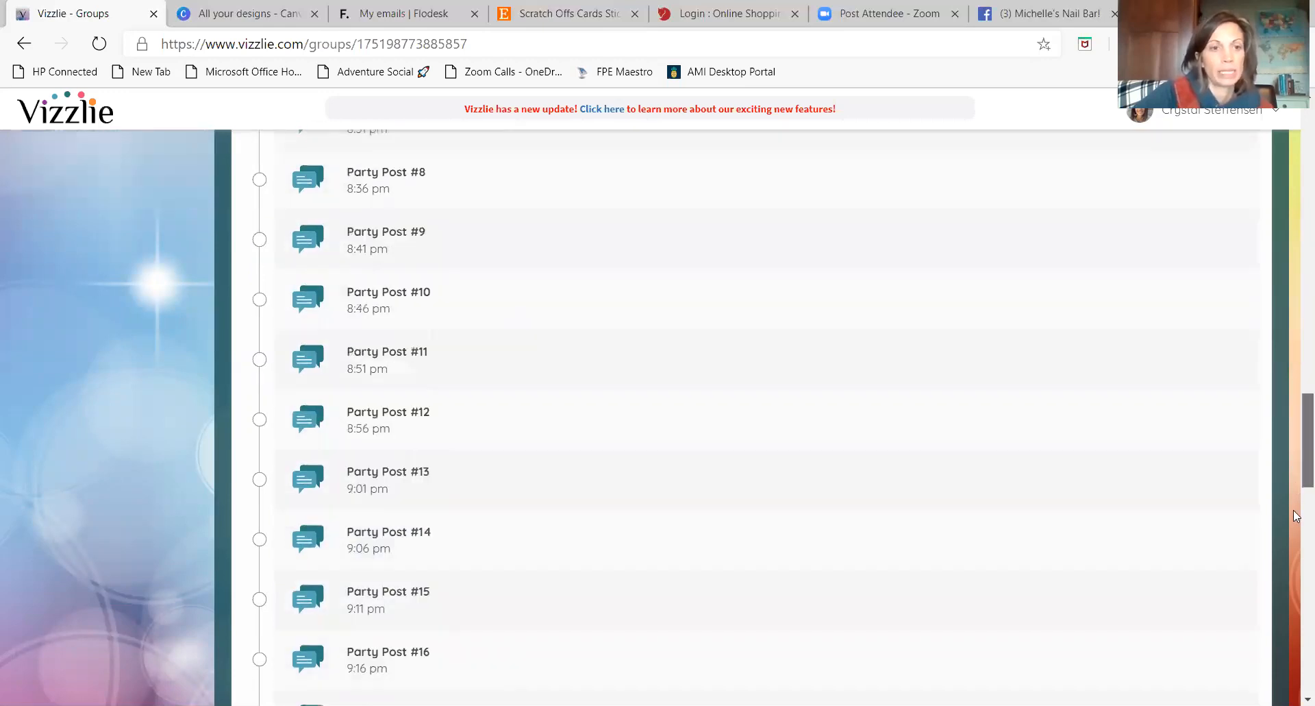
scroll(1297, 541, down, 9)
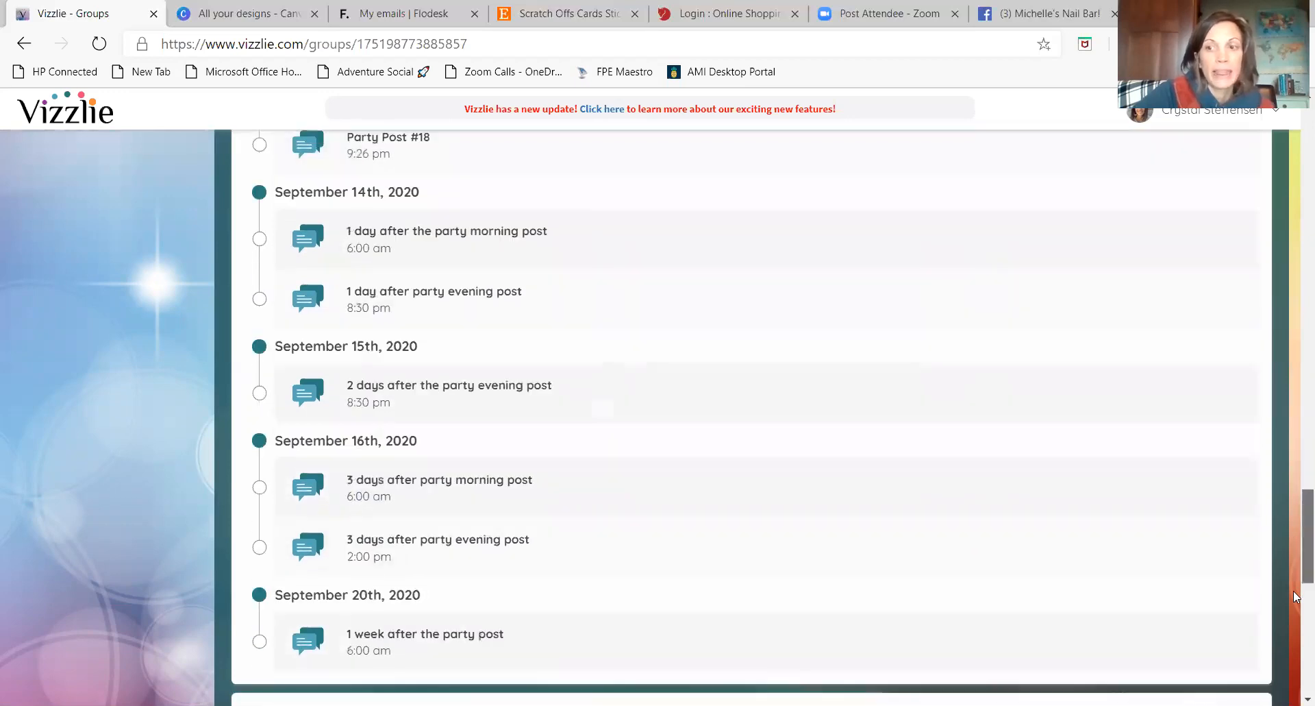
scroll(1297, 603, down, 6)
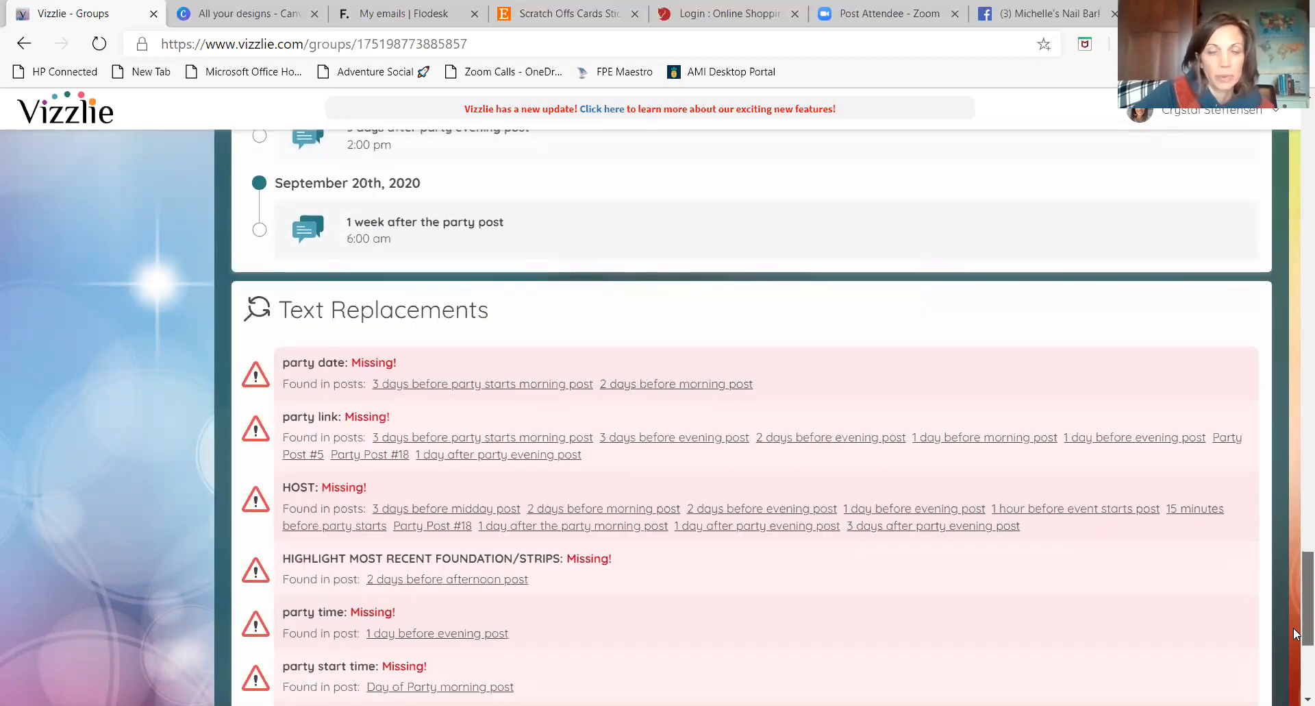
scroll(795, 514, down, 2)
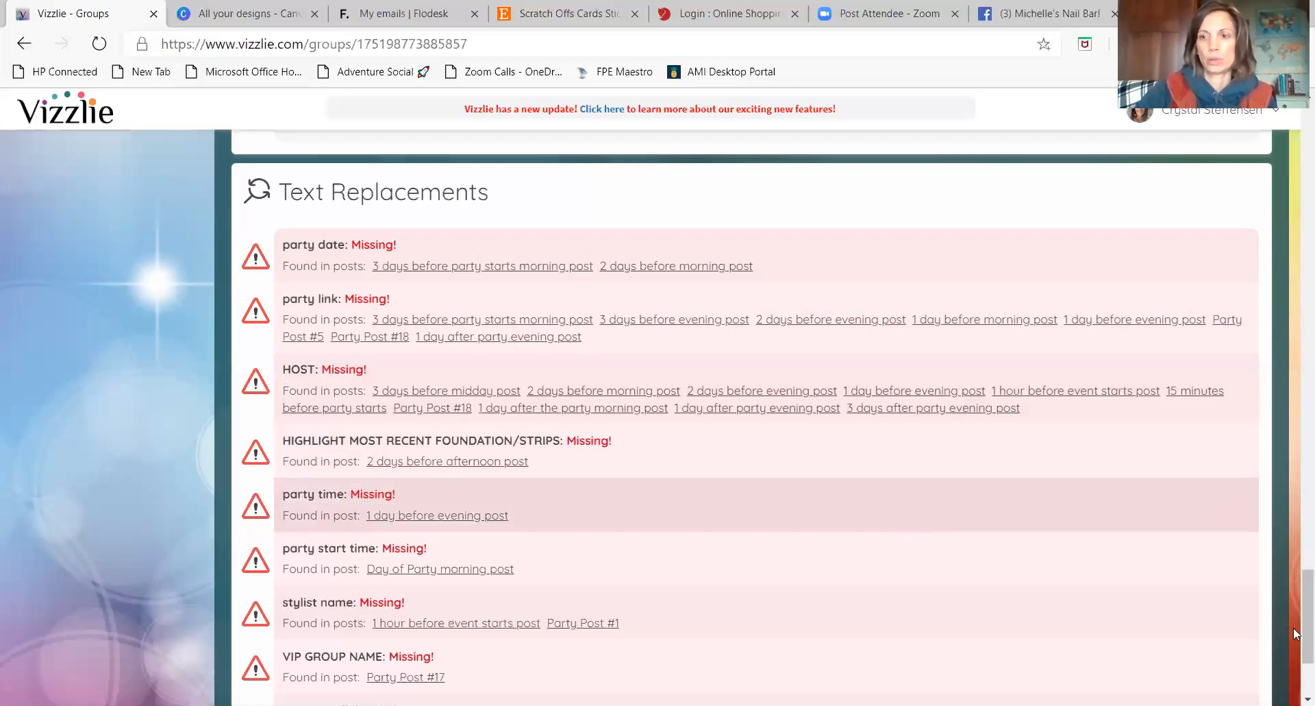
scroll(1297, 675, down, 3)
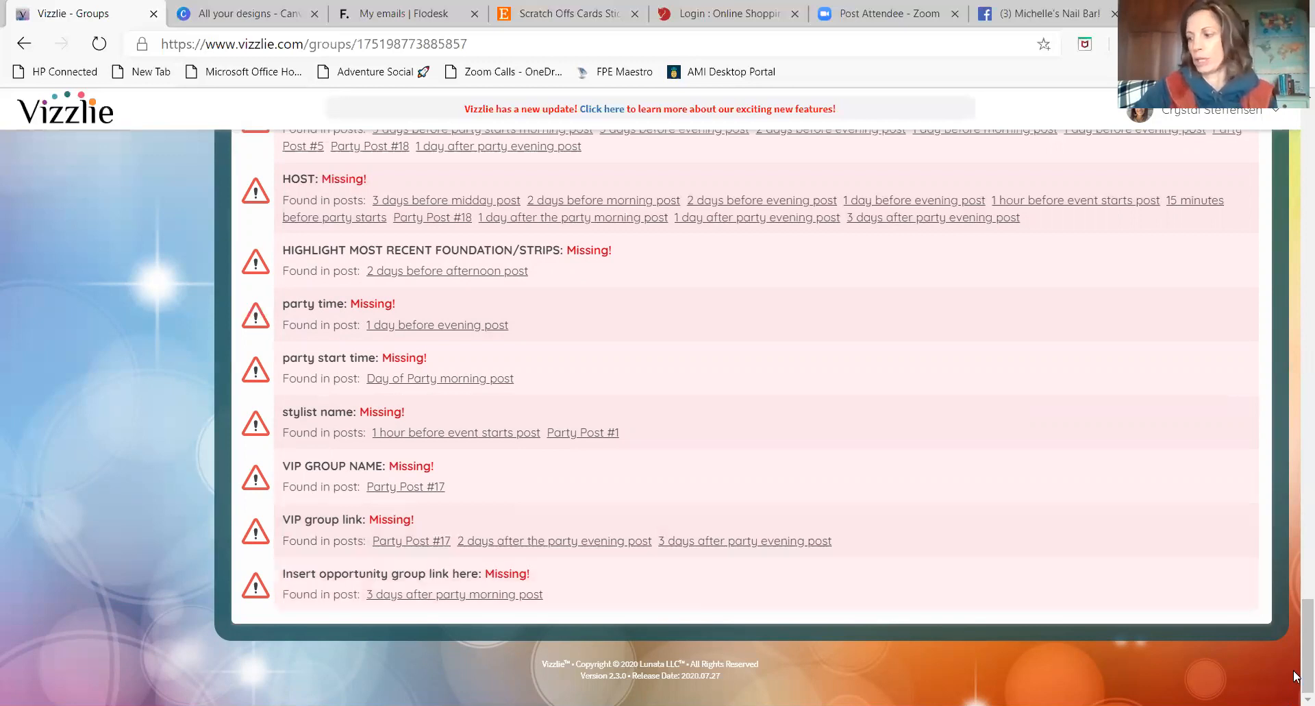
scroll(1297, 650, up, 2)
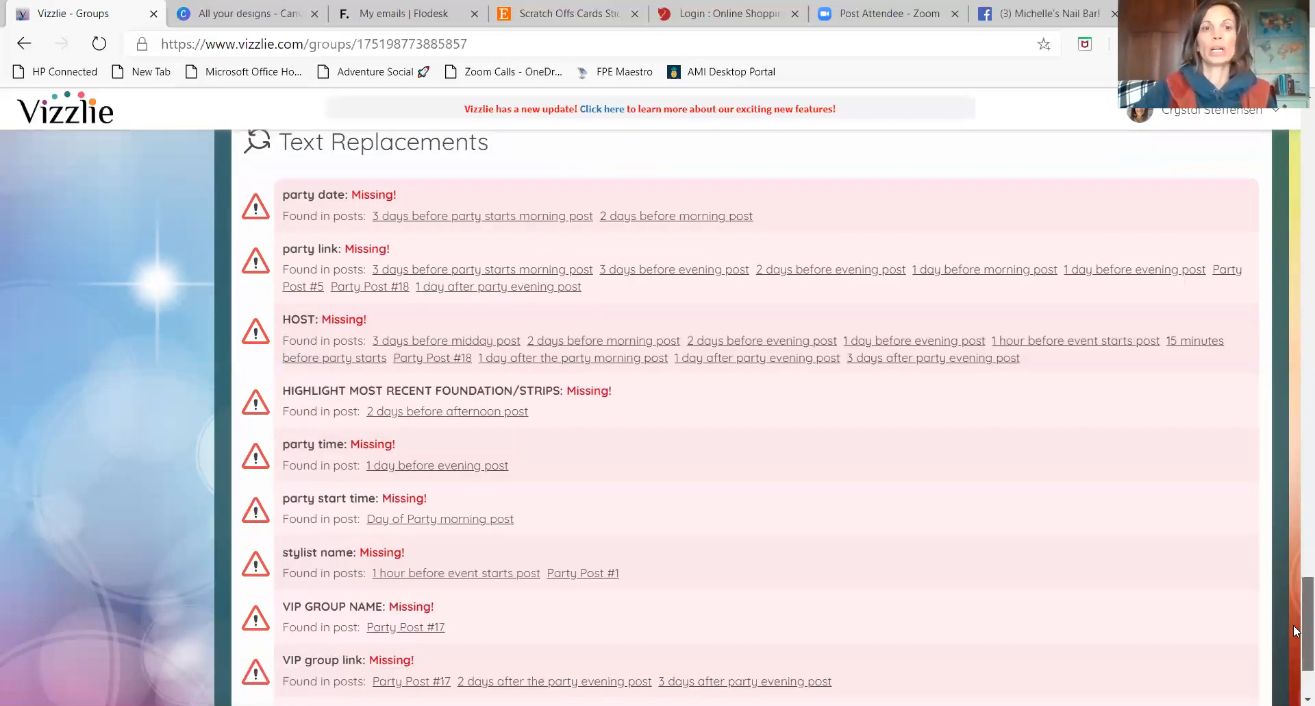
scroll(1296, 624, up, 3)
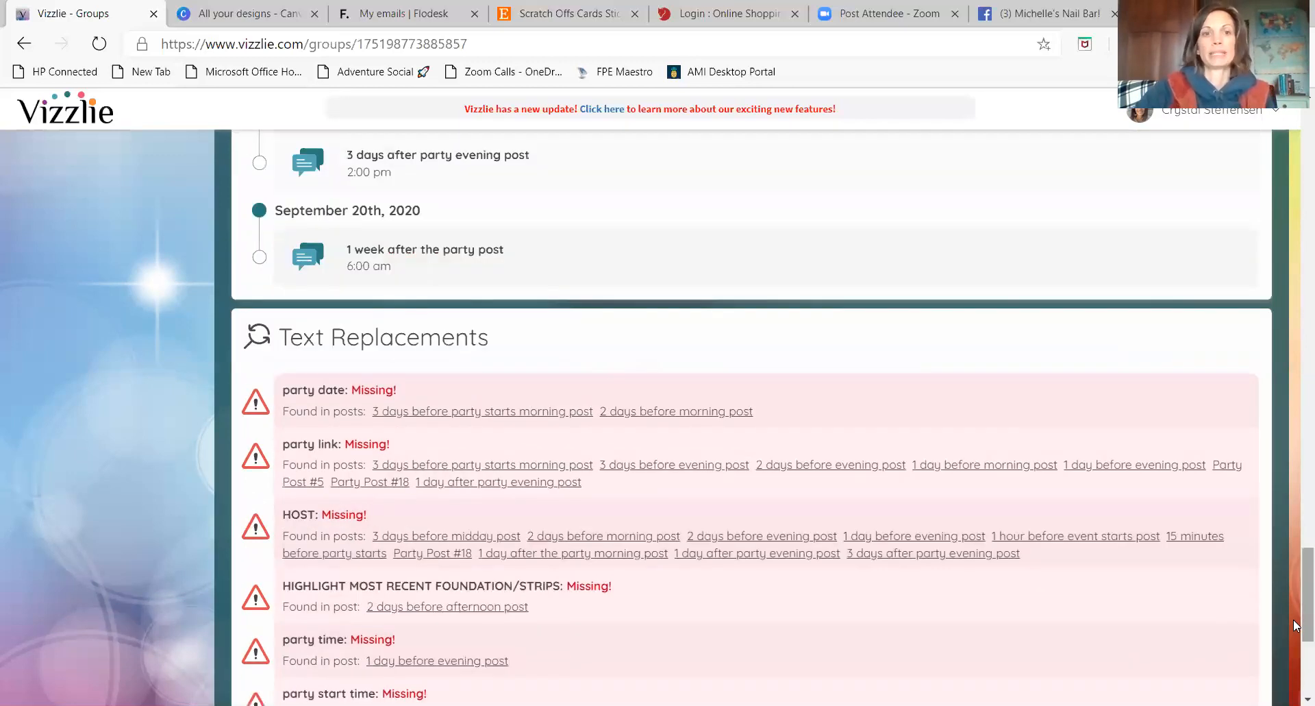
Fill in the HOST text replacement with the host's first name and save it
click(326, 520)
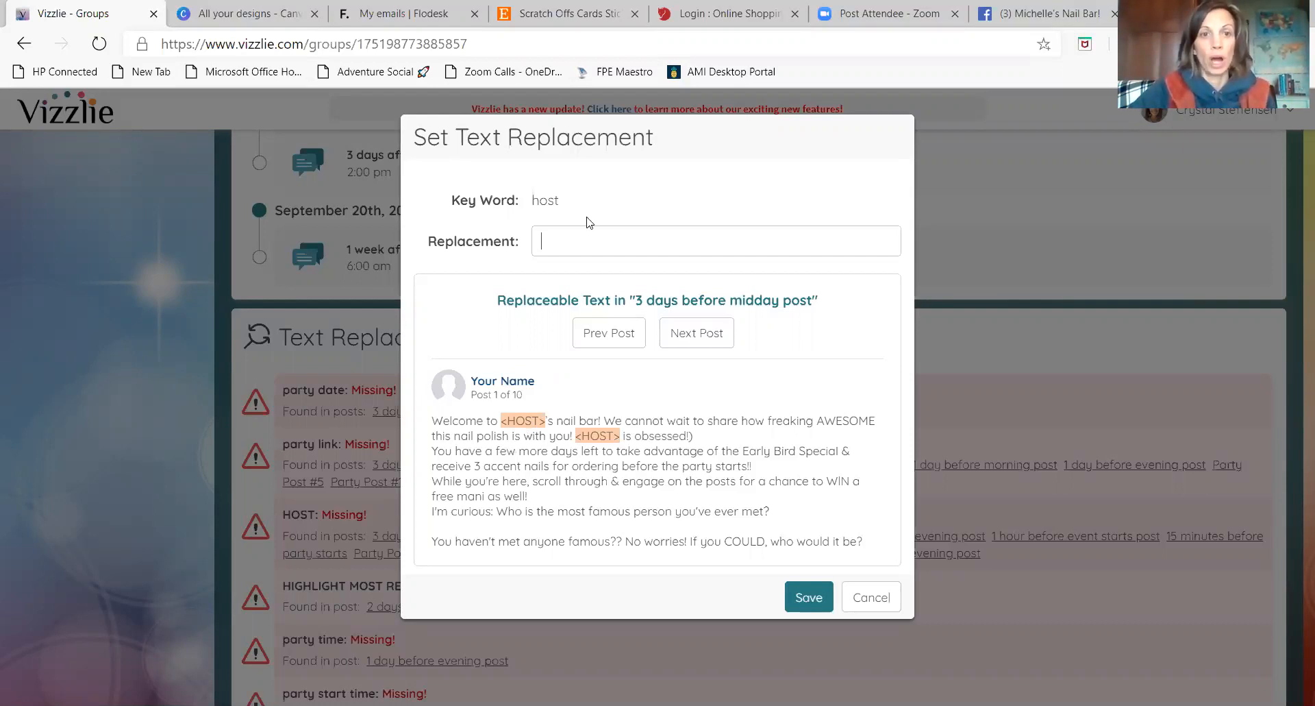
click(540, 238)
text(Sarah)
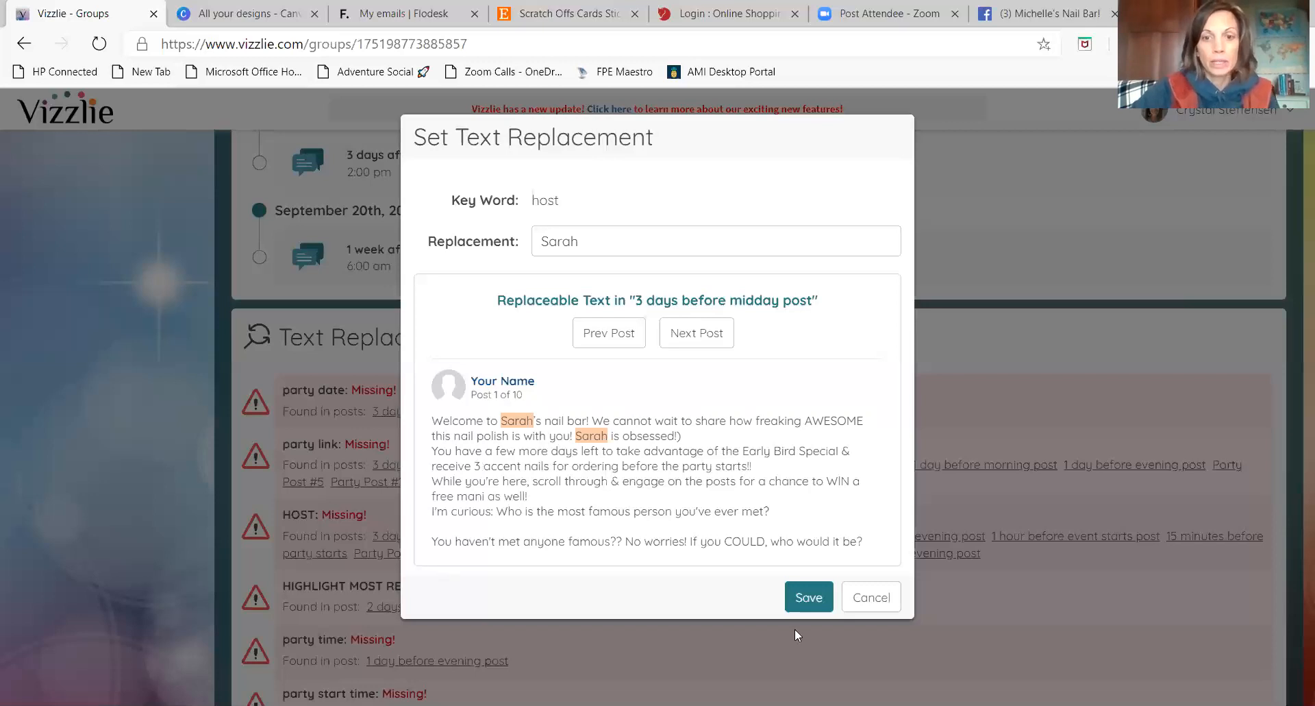
click(809, 597)
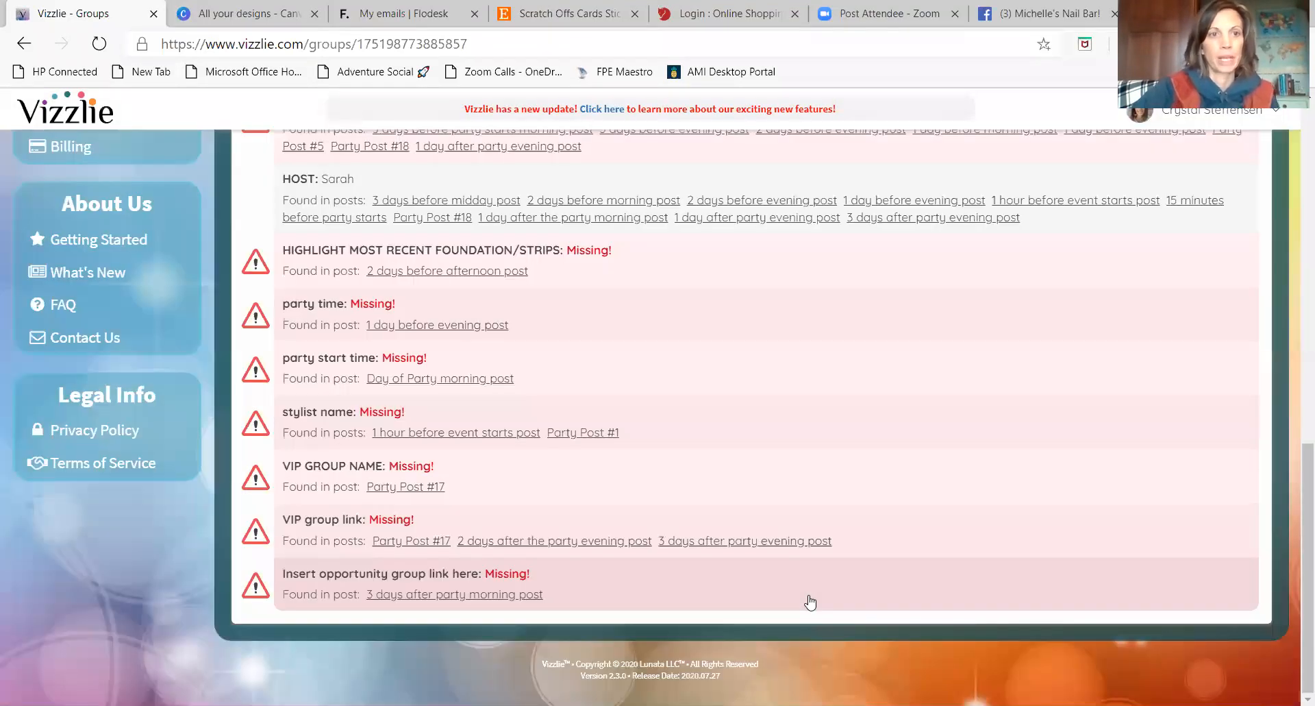
Review the remaining text replacements, the scheduled posts and the posting status in the group's overview
scroll(811, 601, up, 5)
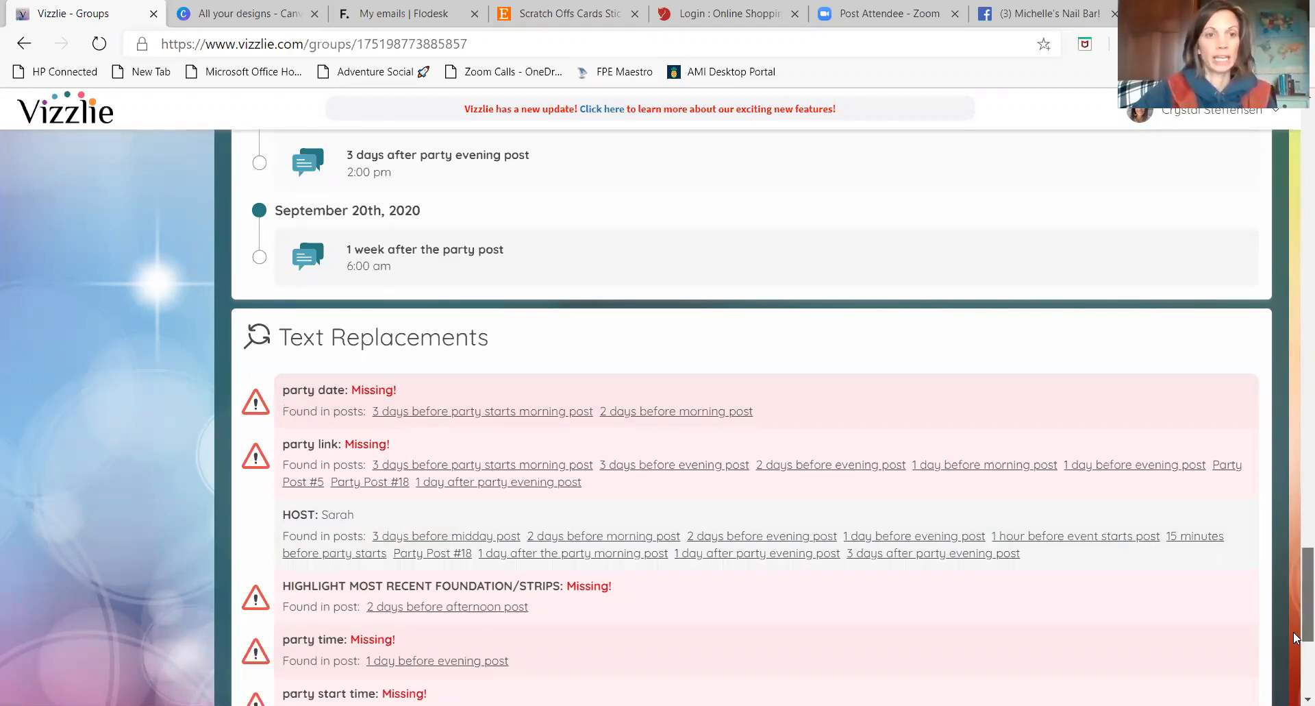
scroll(1296, 593, down, 3)
scroll(1297, 595, up, 3)
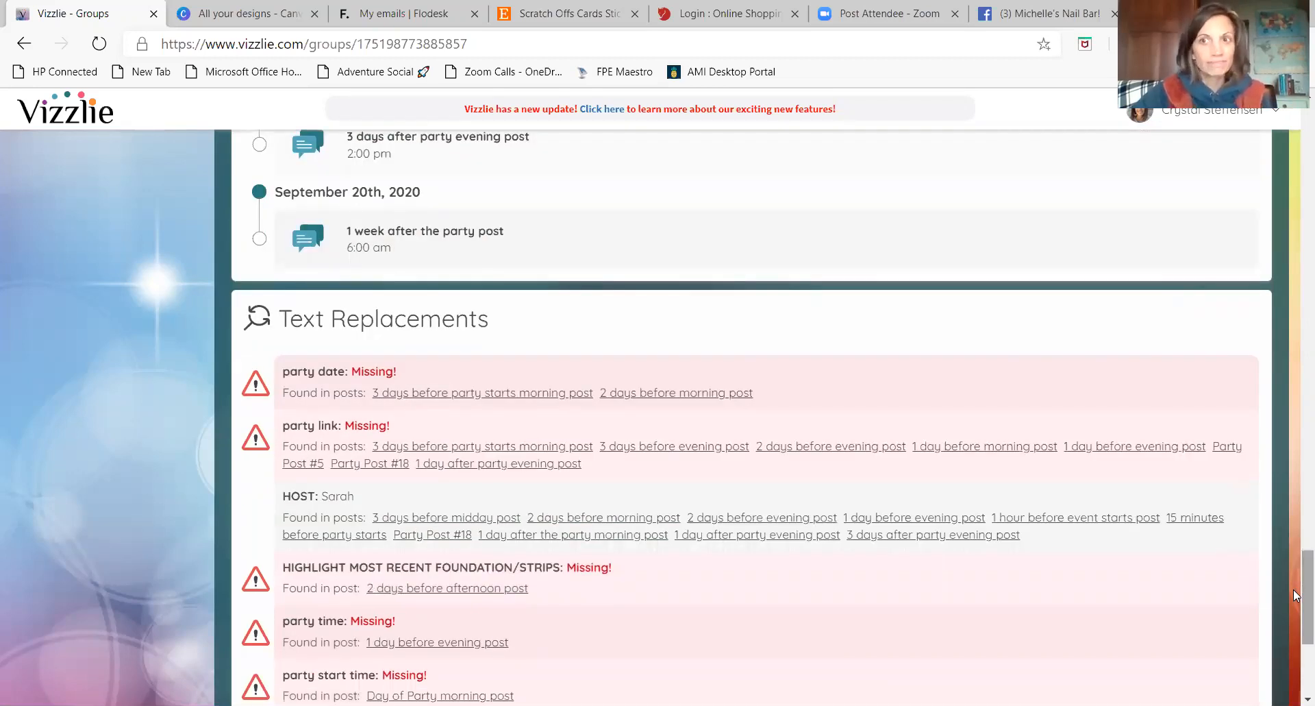
drag(1294, 590, 1297, 114)
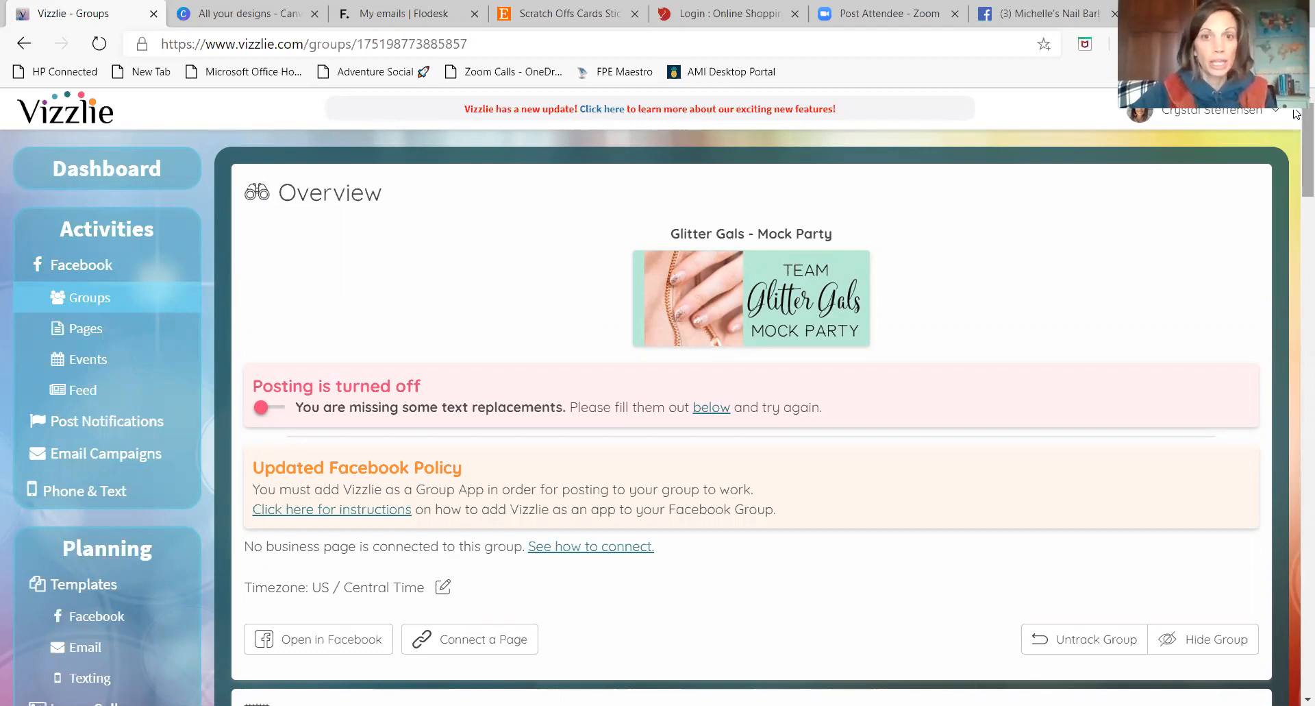
scroll(1297, 114, down, 1)
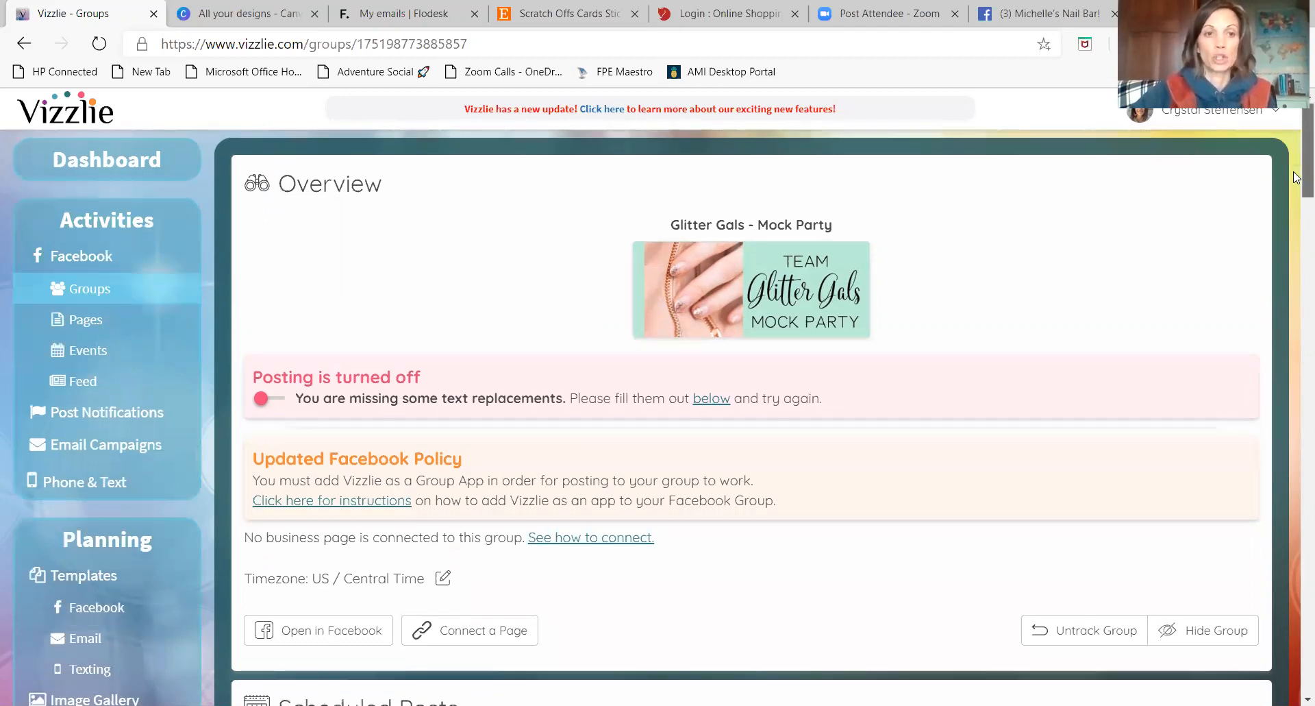
scroll(1297, 177, down, 5)
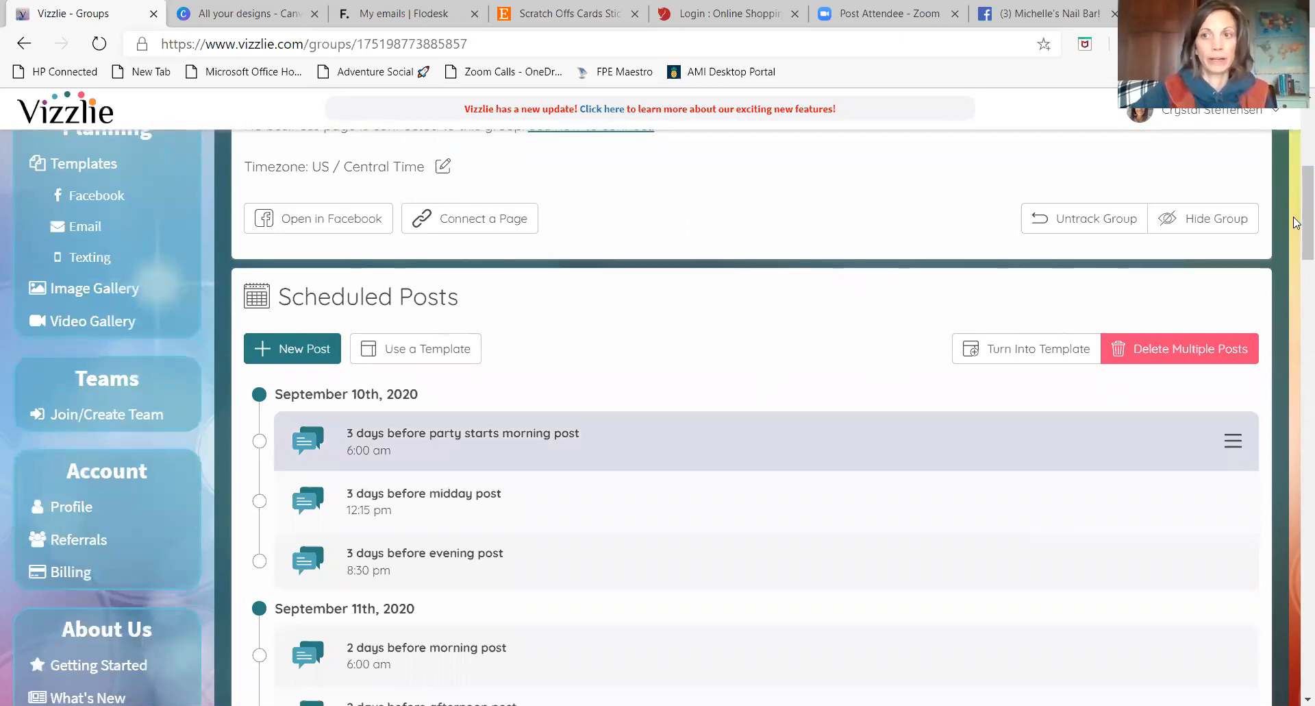
scroll(1297, 575, down, 10)
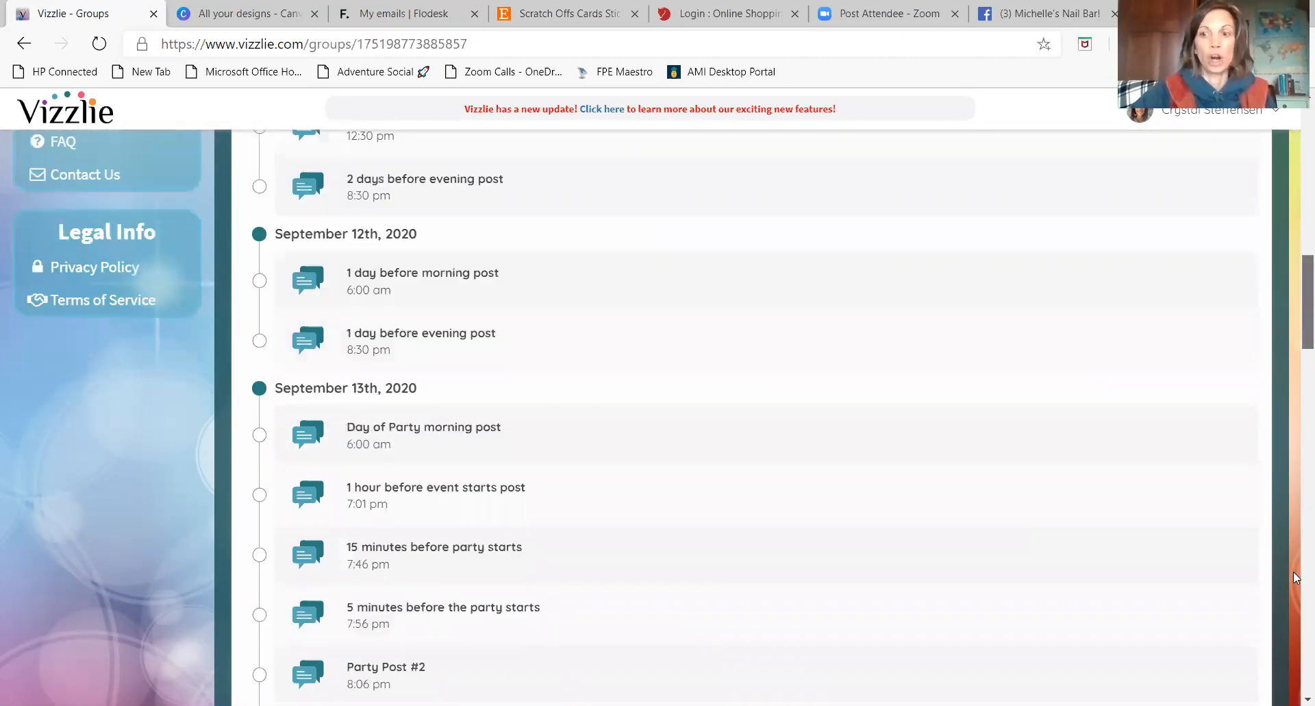
scroll(1297, 656, down, 20)
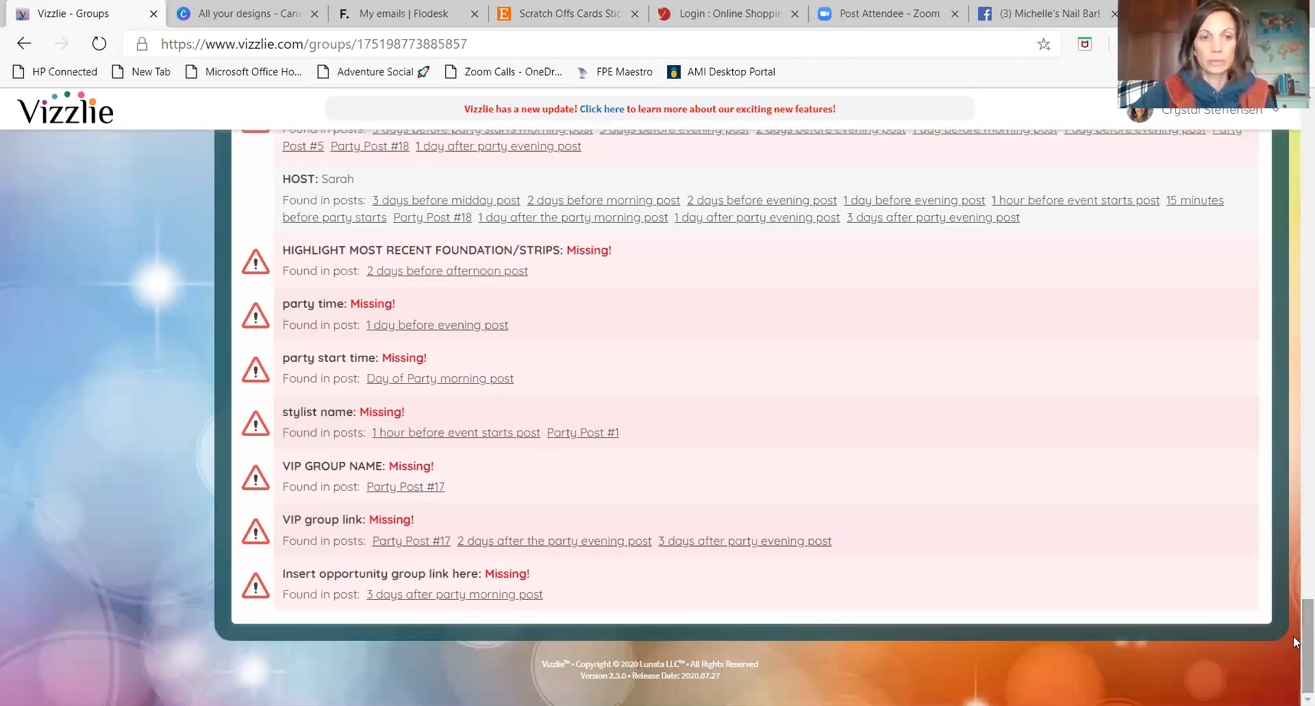
scroll(979, 479, up, 2)
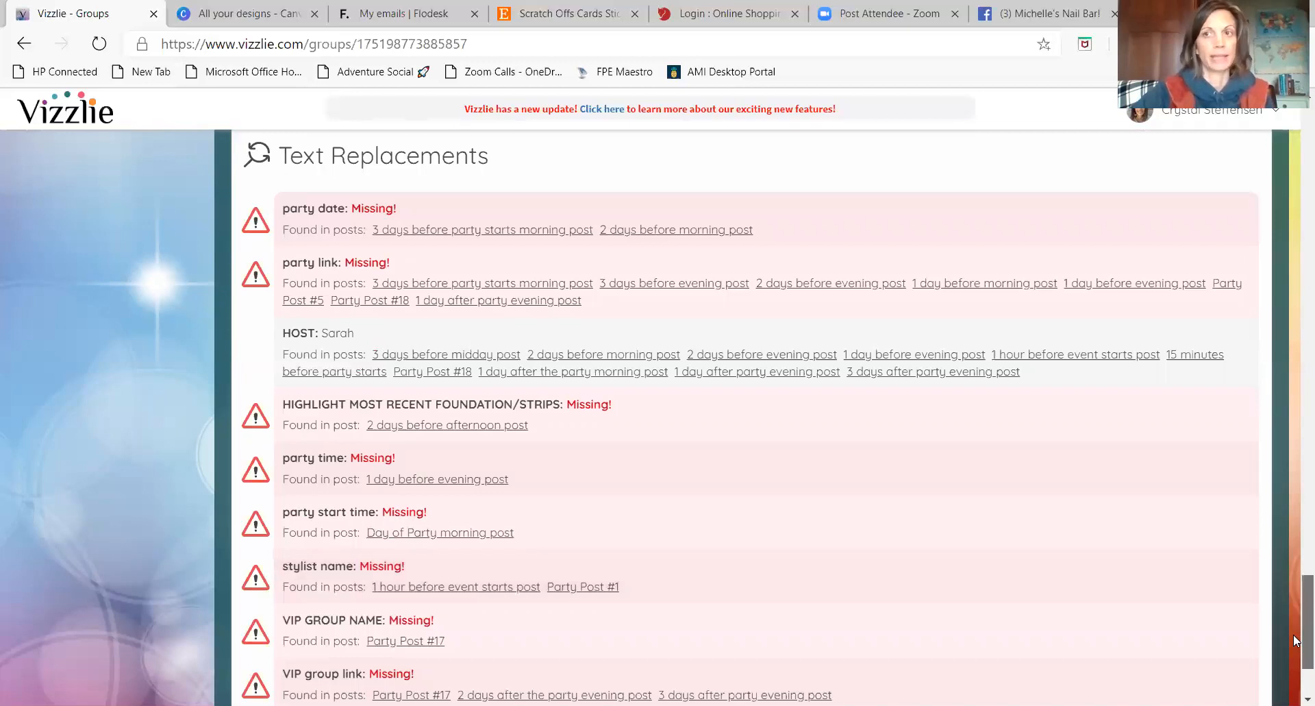
drag(1308, 616, 1297, 147)
scroll(1297, 148, down, 1)
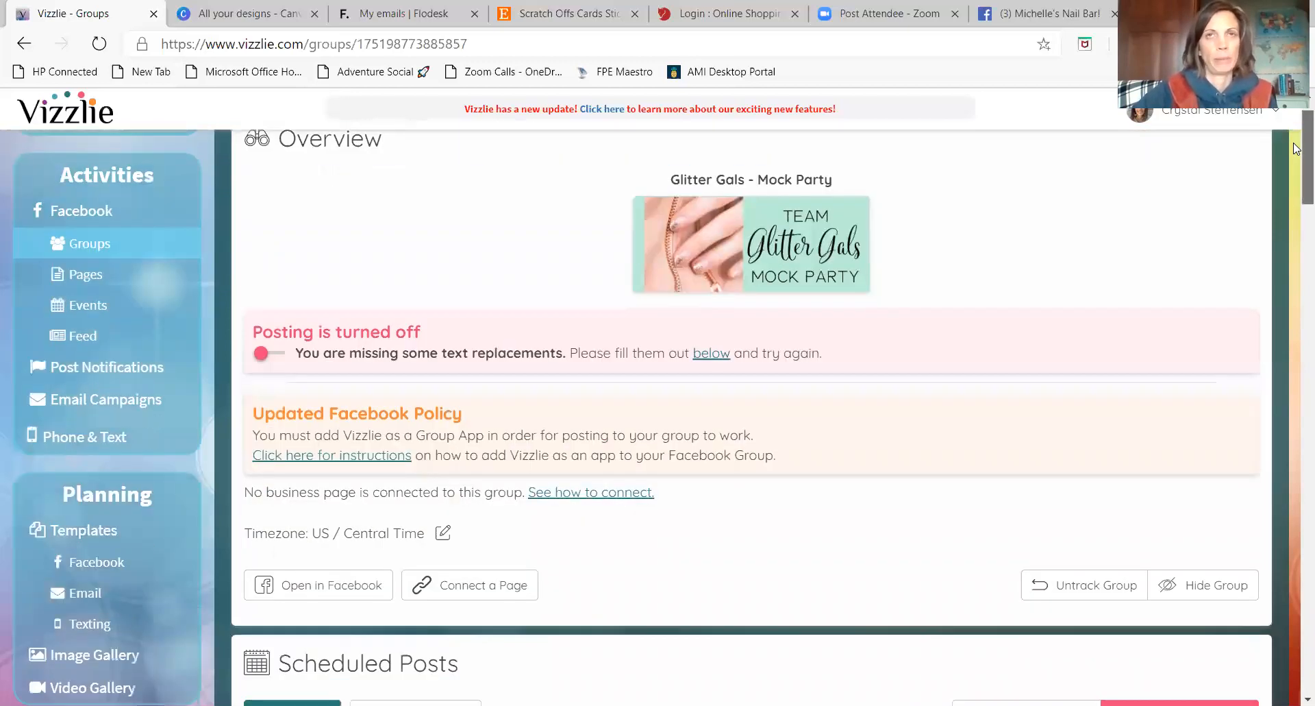
scroll(1297, 149, up, 1)
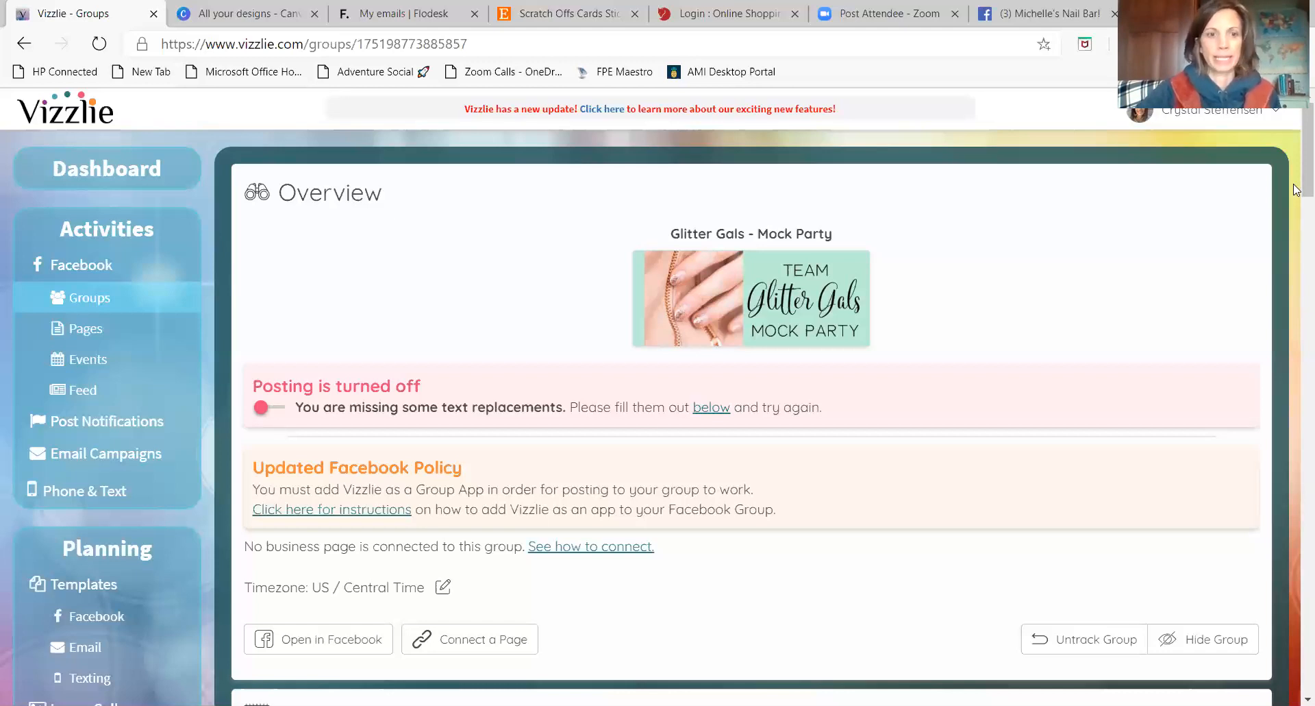
Open a blank new post form from the group's scheduled posts, examine its date, title, post and attachment fields, and close it without creating a post
scroll(1296, 247, down, 5)
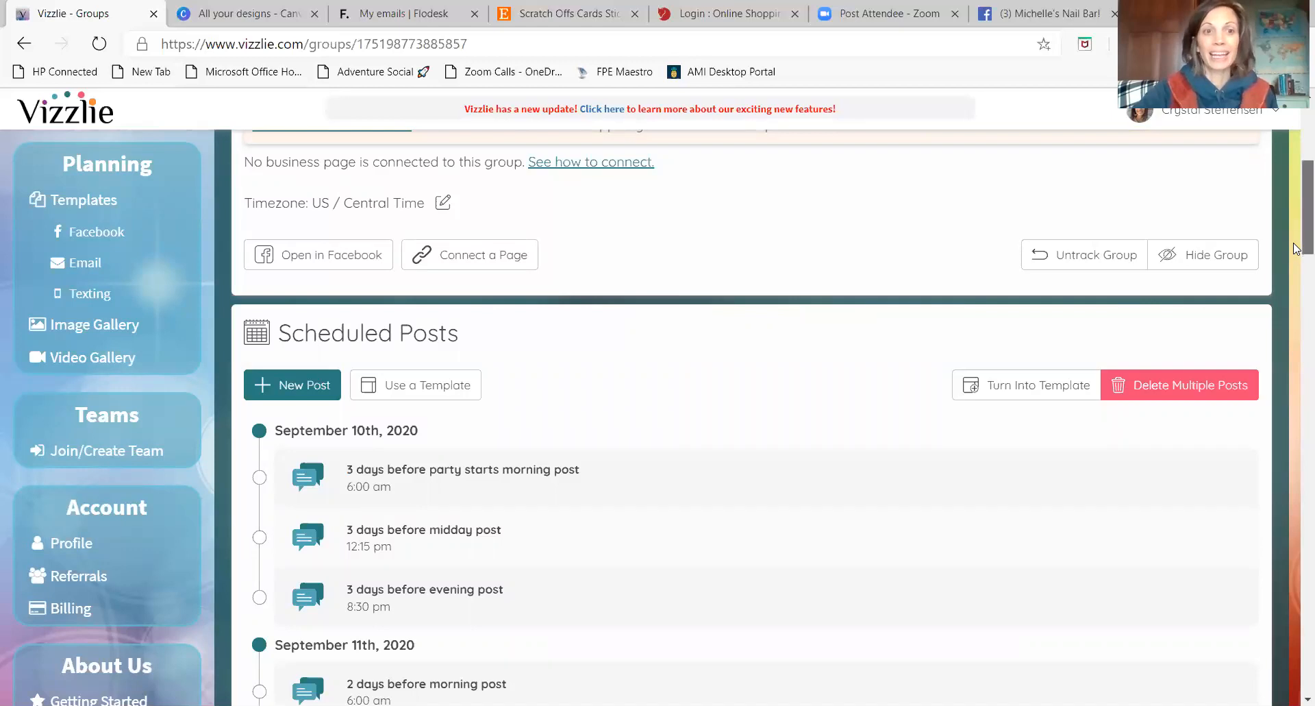
scroll(371, 363, down, 1)
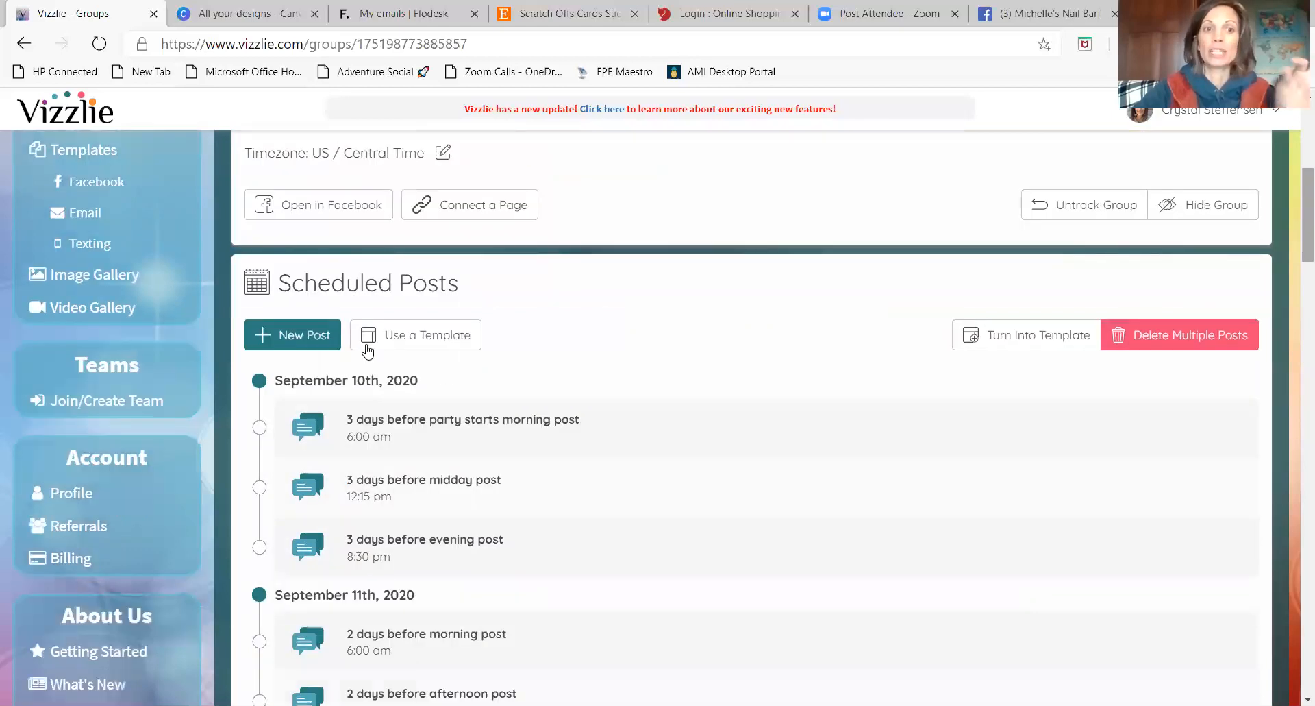
click(322, 336)
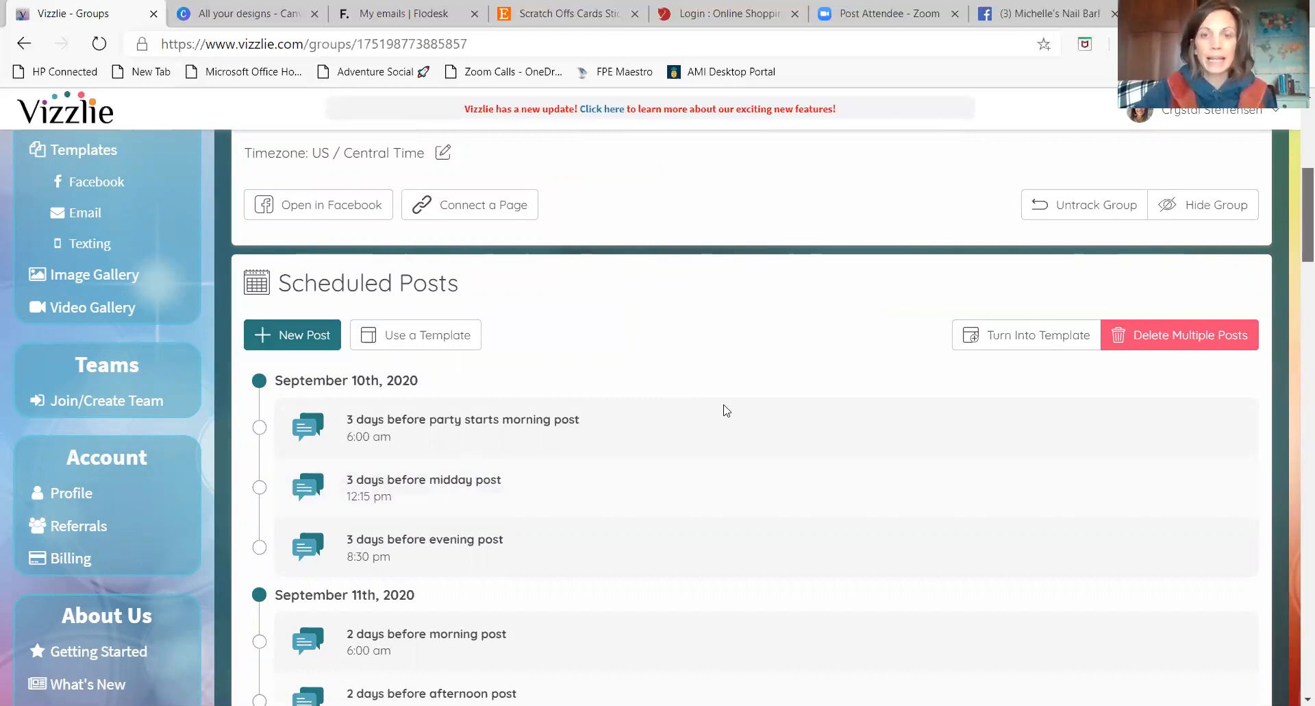
scroll(1296, 142, up, 6)
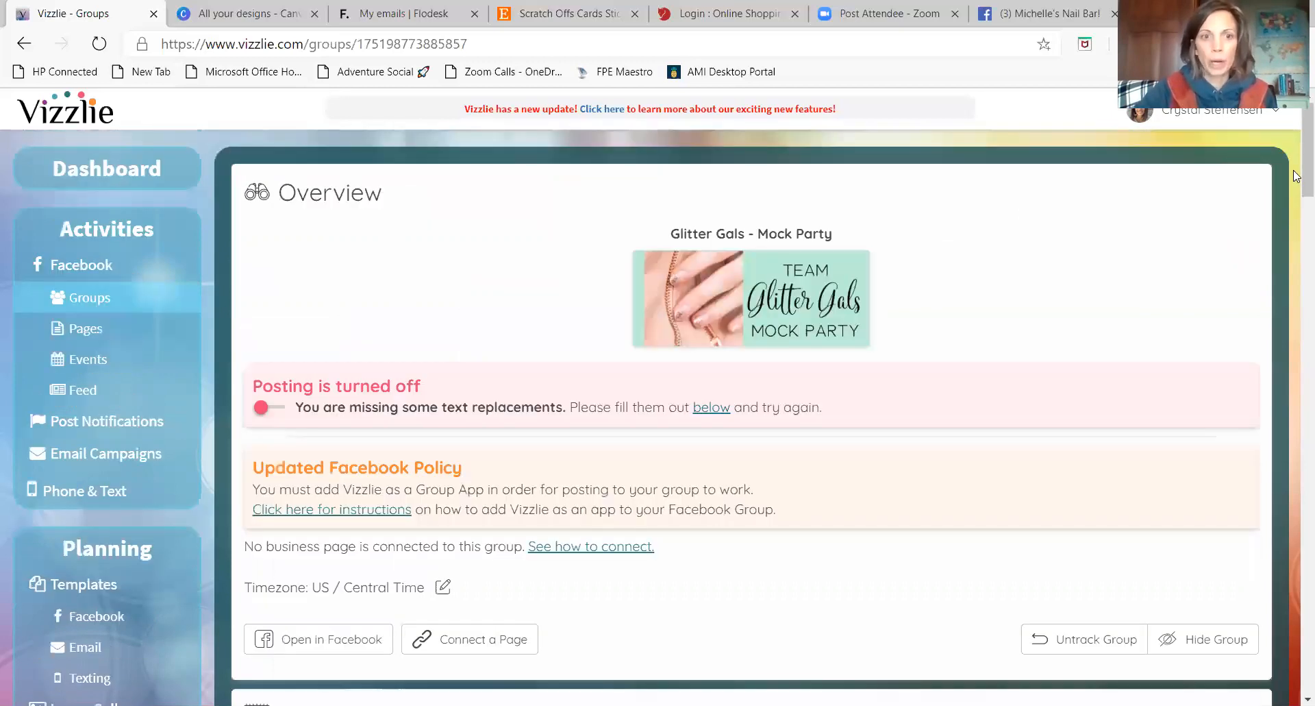
scroll(1296, 204, down, 1)
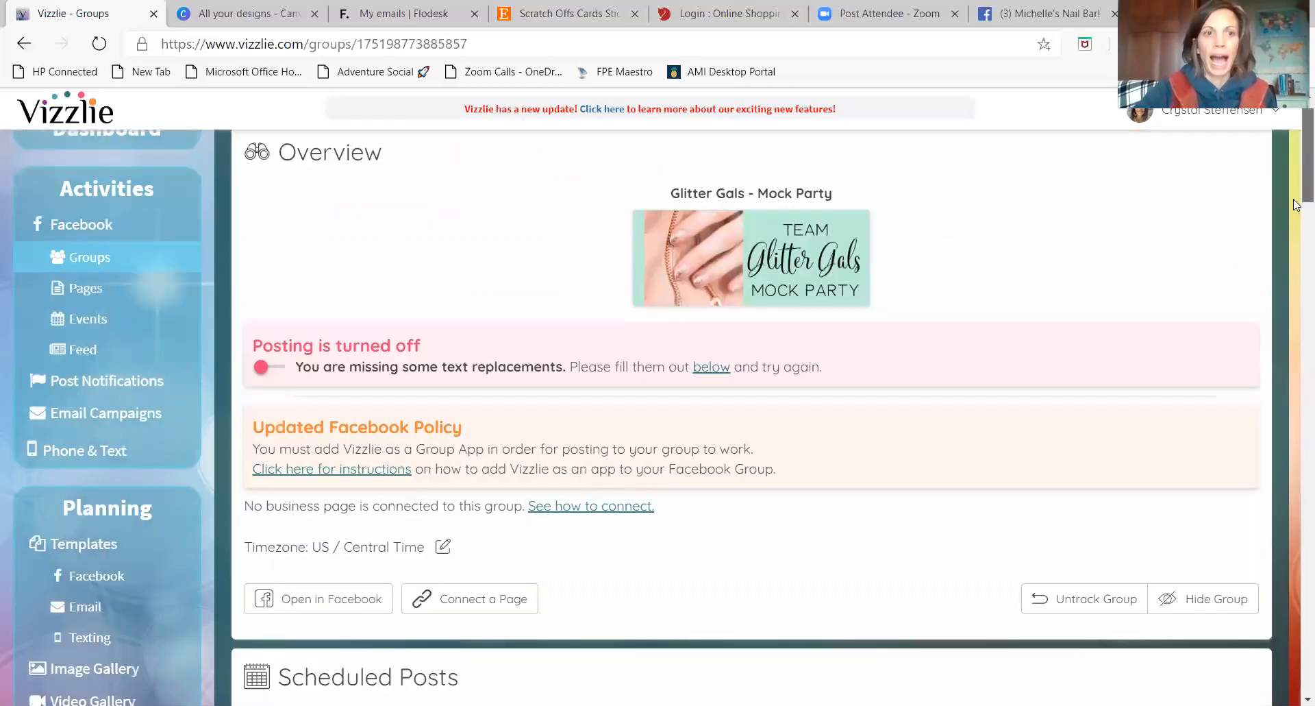
scroll(286, 362, down, 5)
click(283, 356)
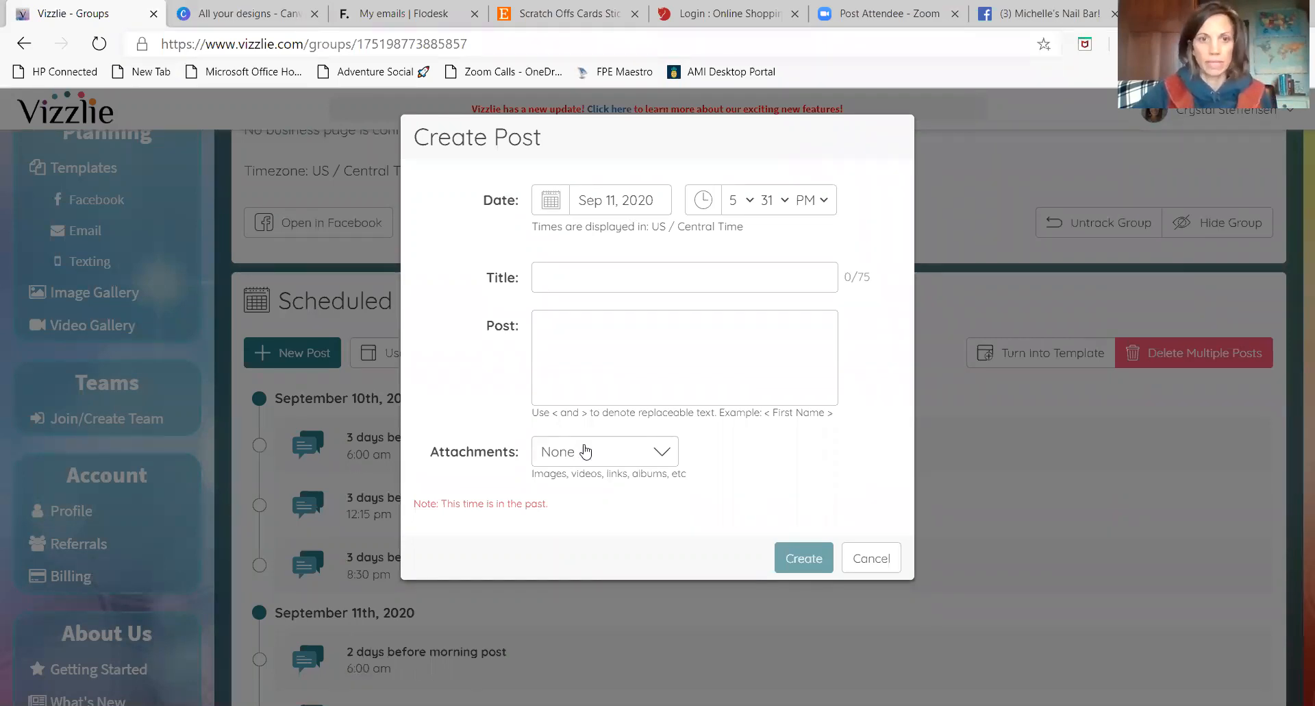
click(872, 559)
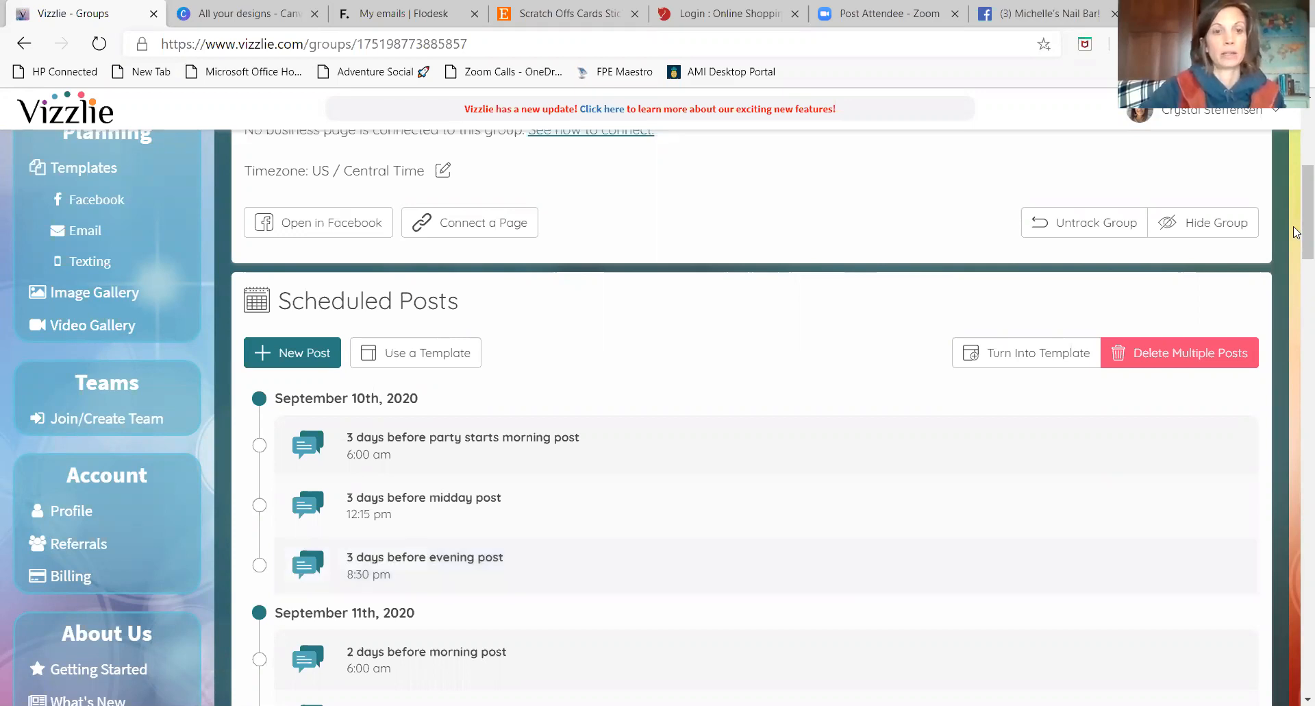
drag(1297, 233, 1297, 145)
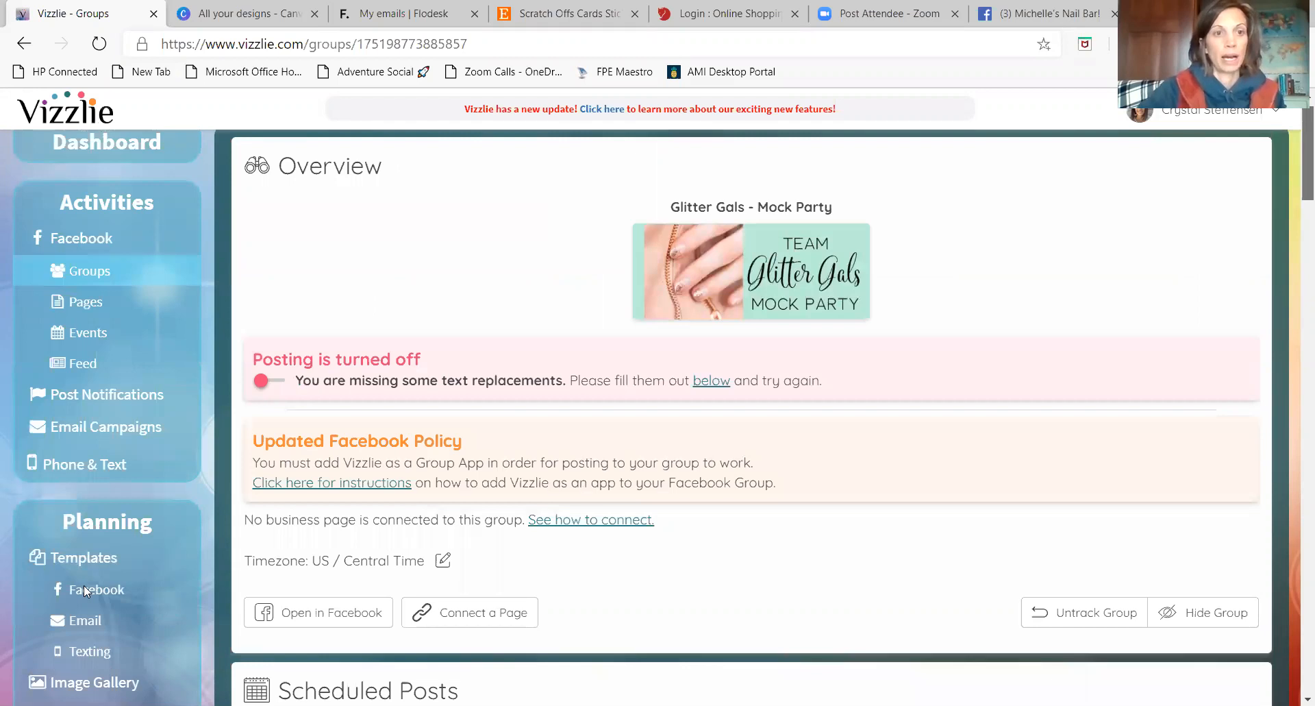
scroll(1094, 298, up, 1)
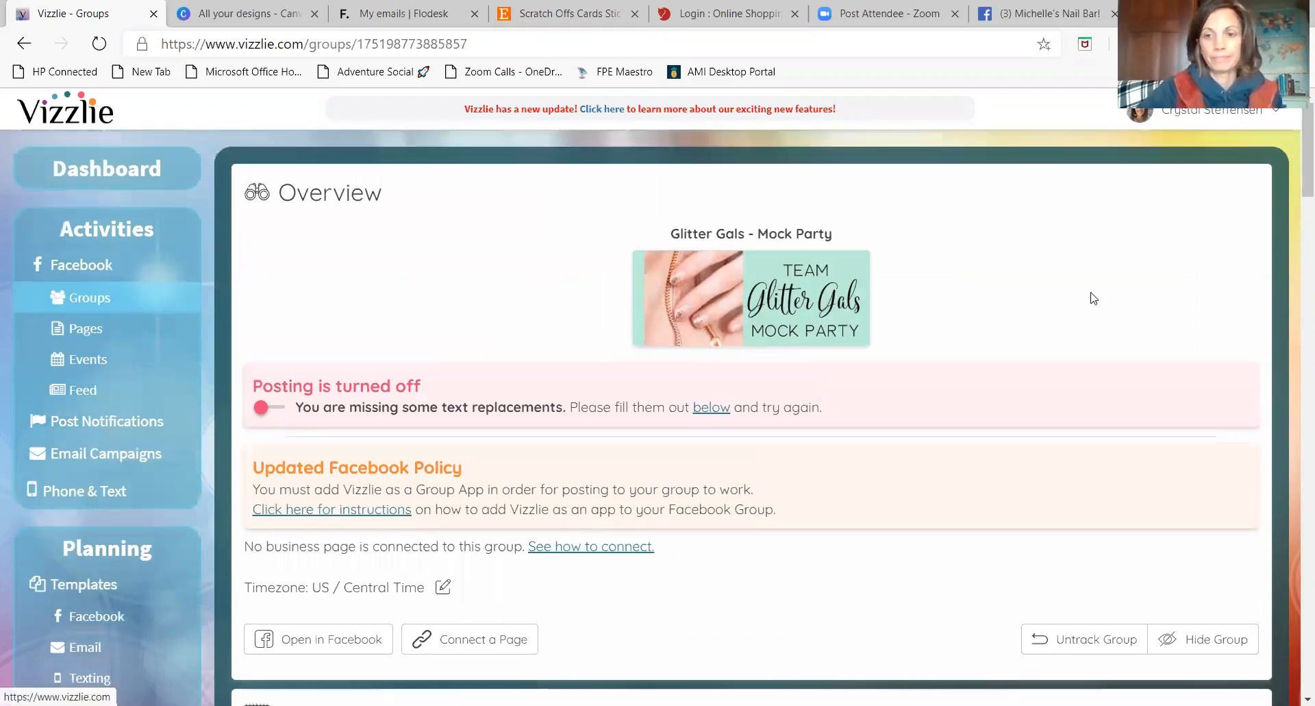
scroll(1296, 180, down, 2)
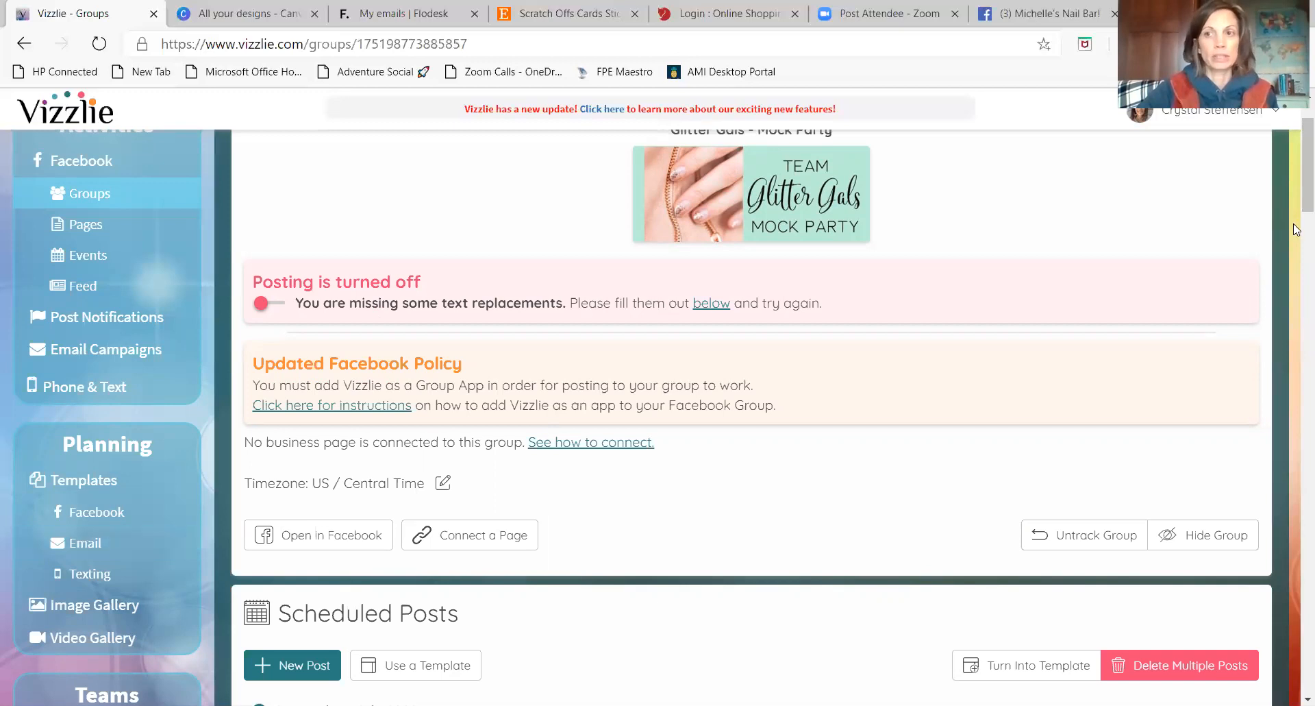
scroll(1296, 134, up, 2)
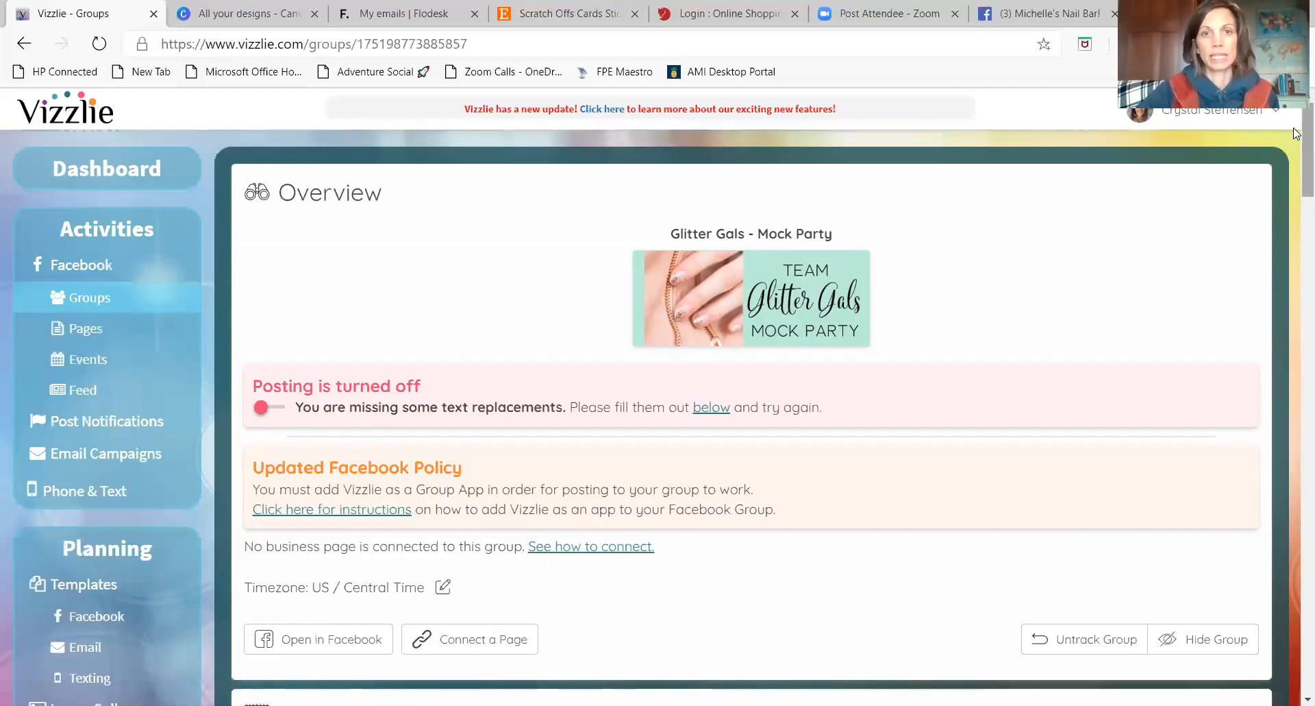